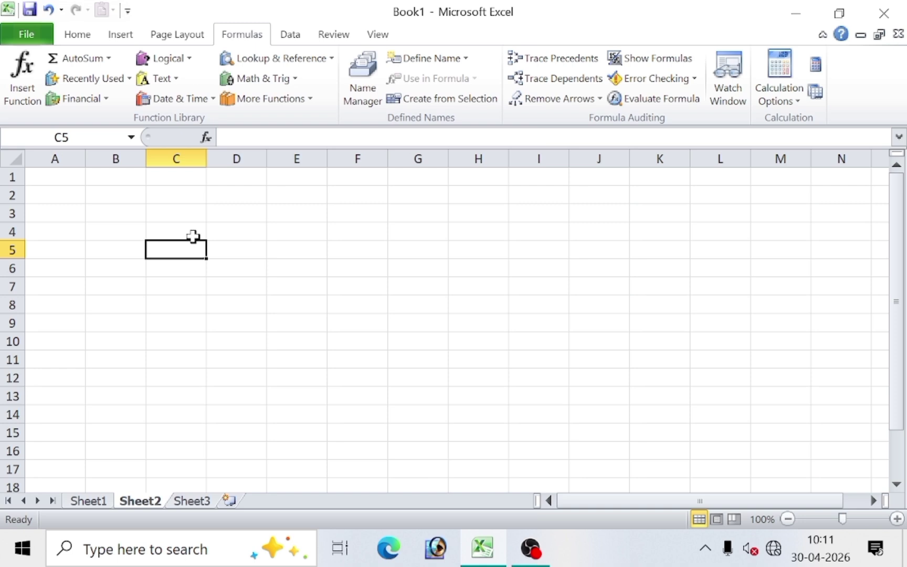
{"action": "left_click", "coordinate": [192, 235]}
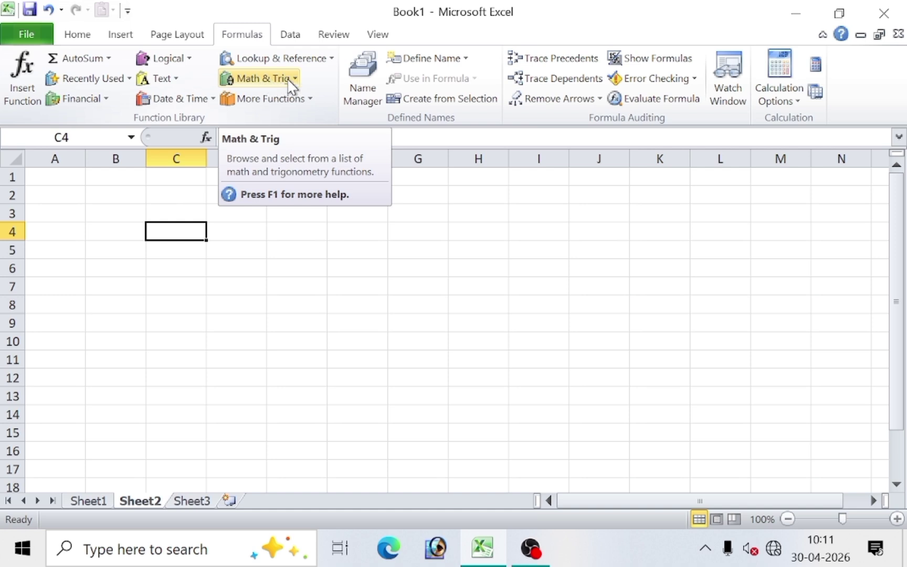
{"action": "left_click", "coordinate": [132, 200]}
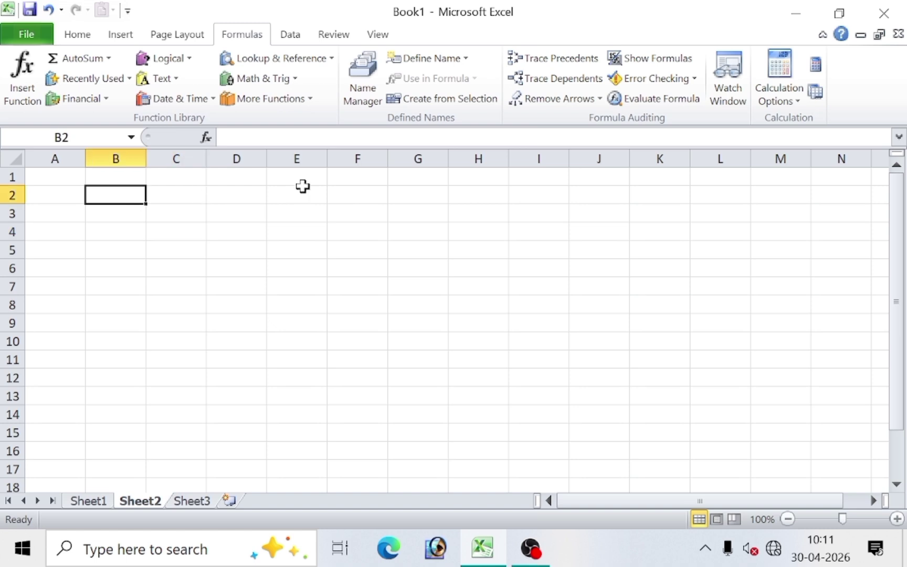
{"action": "left_click", "coordinate": [304, 190]}
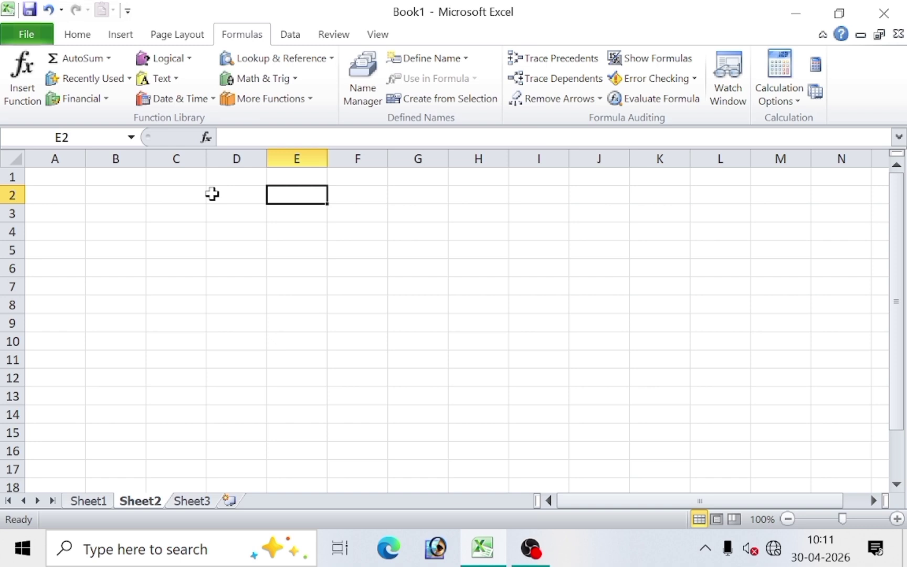
{"action": "left_click", "coordinate": [174, 203]}
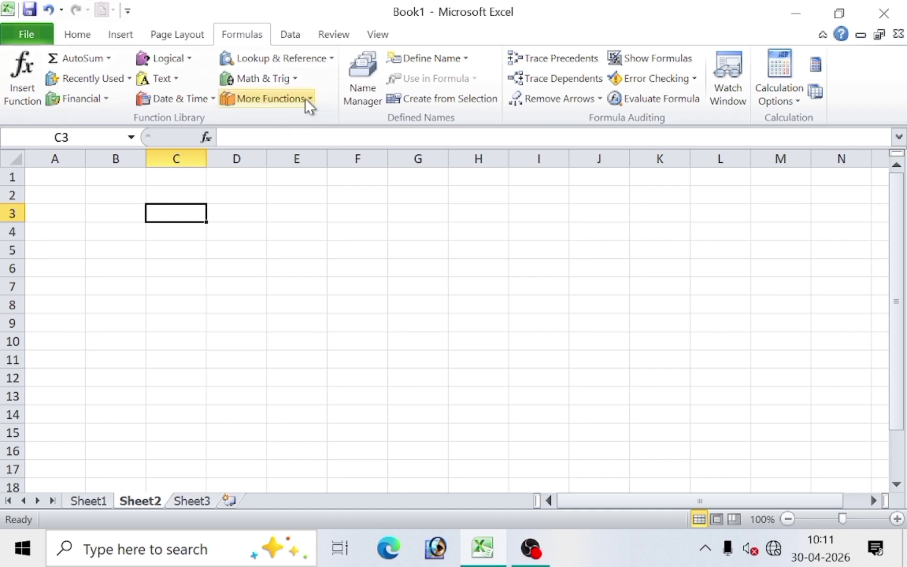
{"action": "left_click", "coordinate": [293, 82]}
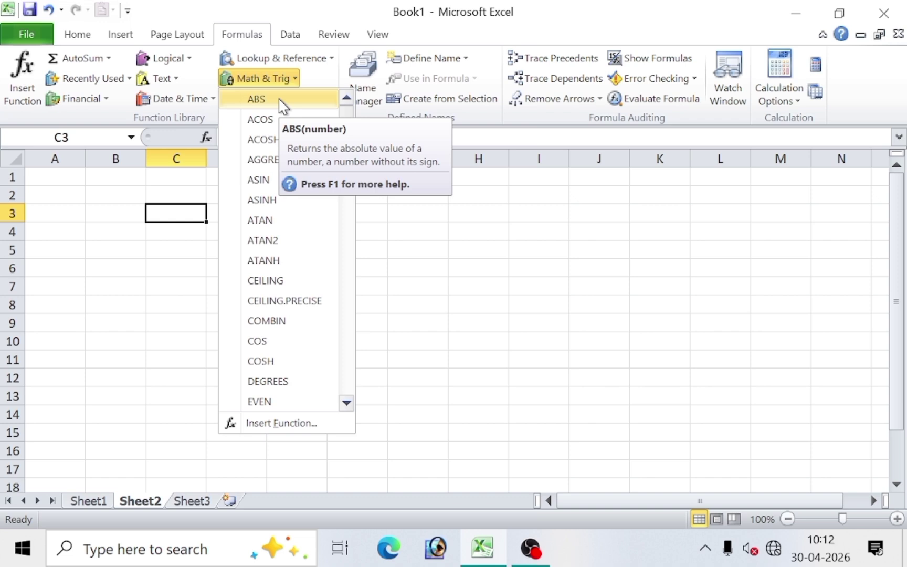
{"action": "left_click", "coordinate": [168, 266]}
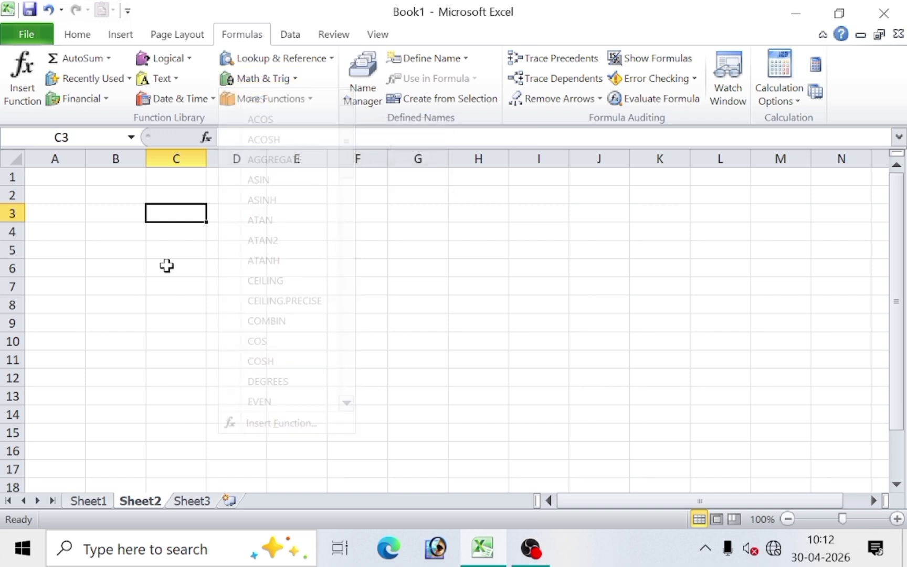
{"action": "left_click", "coordinate": [214, 248]}
Enter -12 in C3 and 15 in C4, and extend the number series down to C12.
{"action": "left_click", "coordinate": [173, 216]}
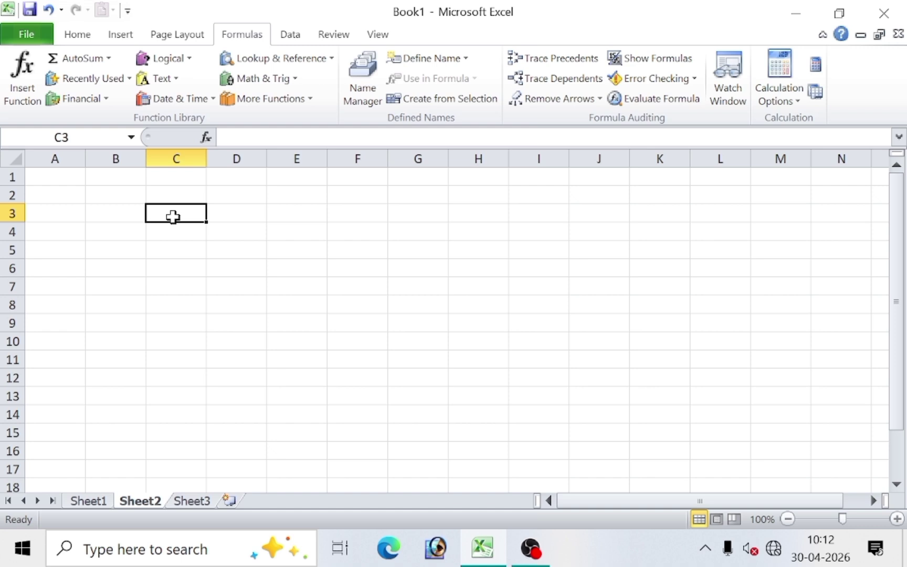
{"action": "type", "text": "-12"}
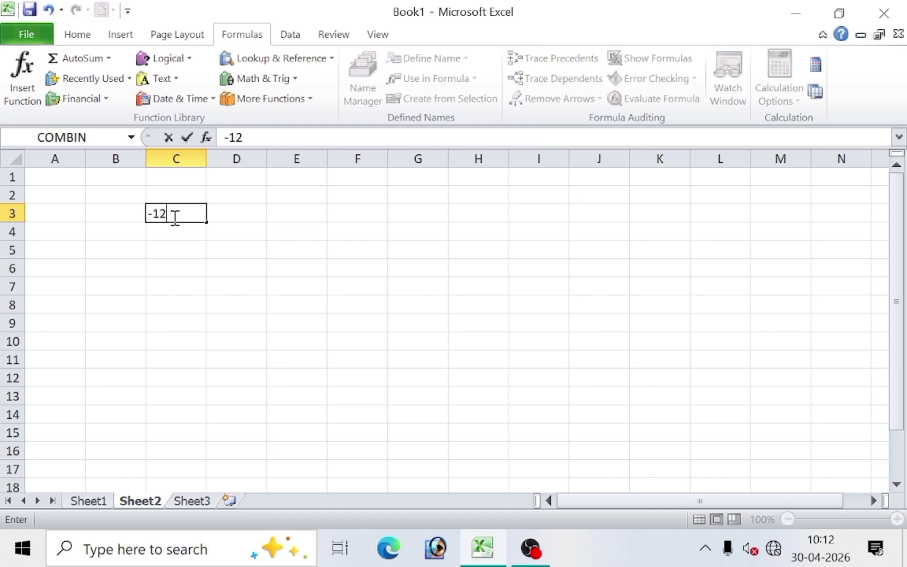
{"action": "key", "text": "Return"}
{"action": "type", "text": "15"}
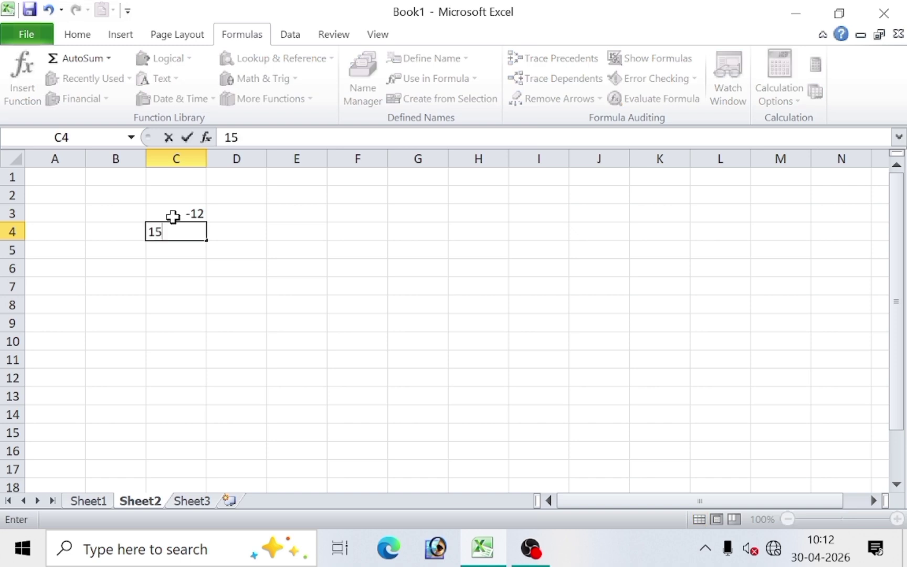
{"action": "key", "text": "Return"}
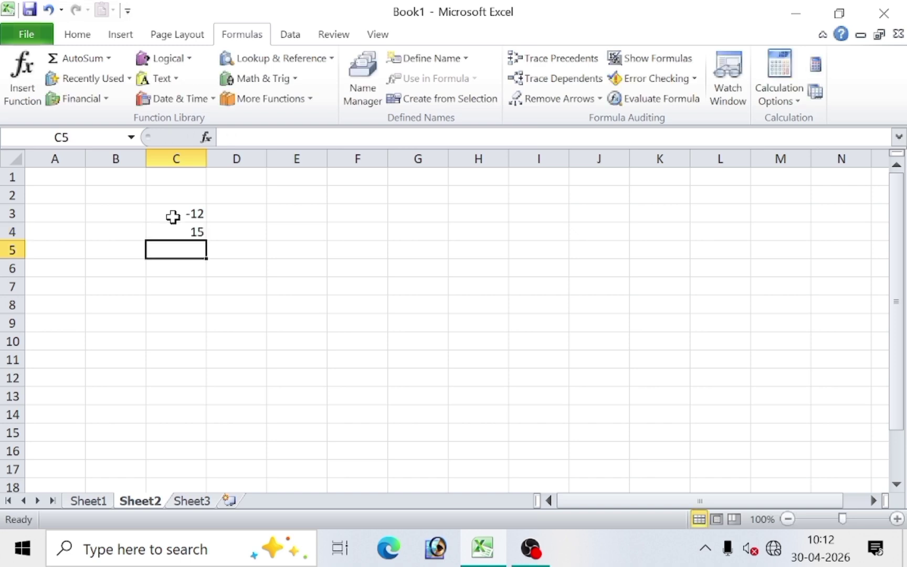
{"action": "left_click_drag", "start_coordinate": [178, 217], "coordinate": [215, 391]}
{"action": "left_click", "coordinate": [274, 310]}
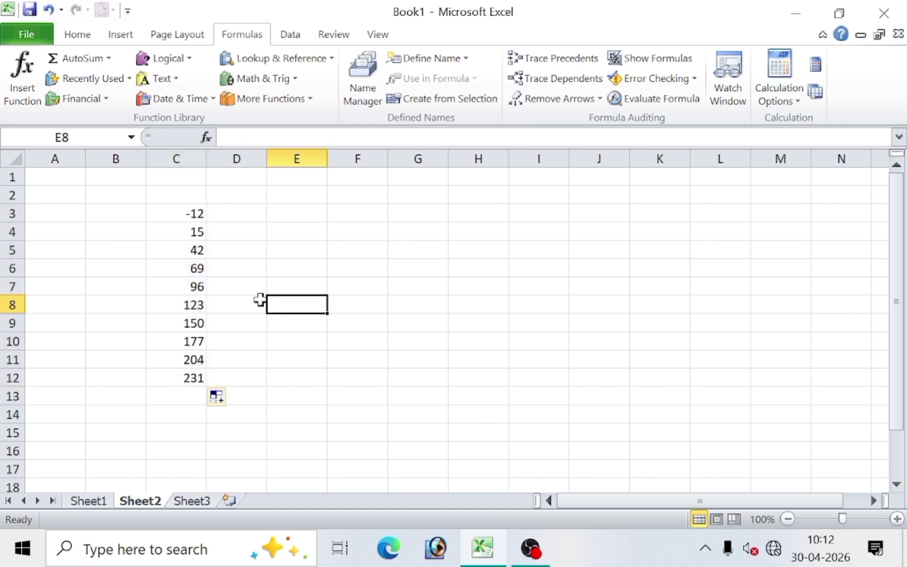
Make the number in C6 negative so that it reads -69.
{"action": "double_click", "coordinate": [184, 273]}
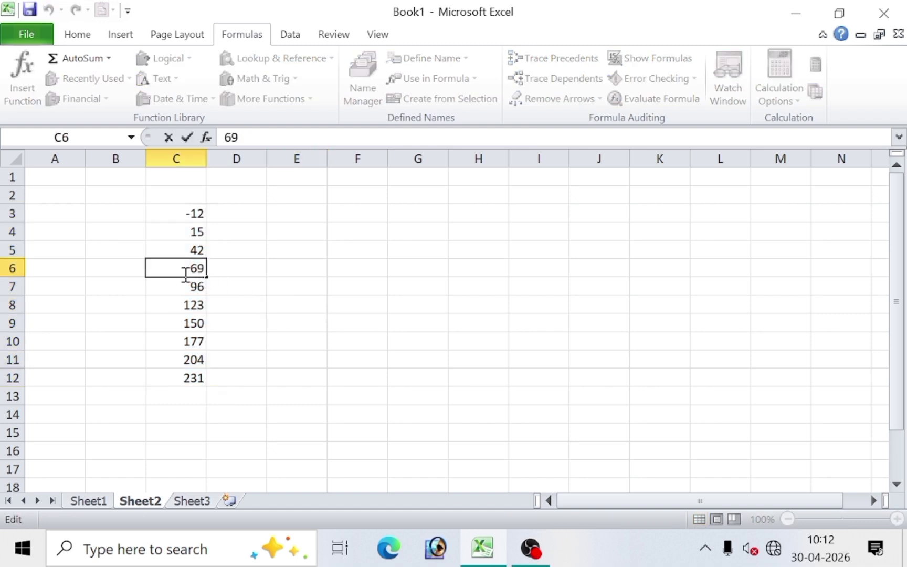
{"action": "key", "text": "Return"}
{"action": "key", "text": "Return"}
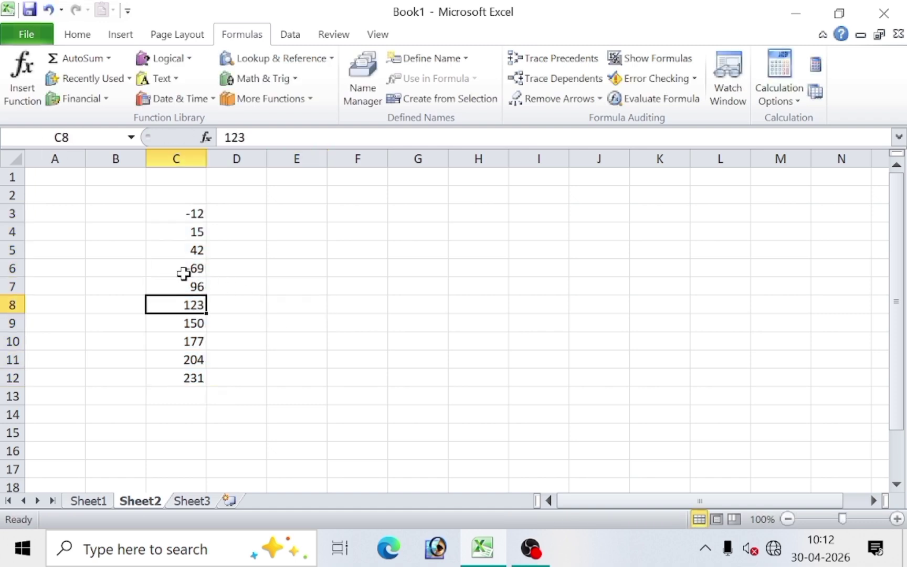
{"action": "key", "text": "F2"}
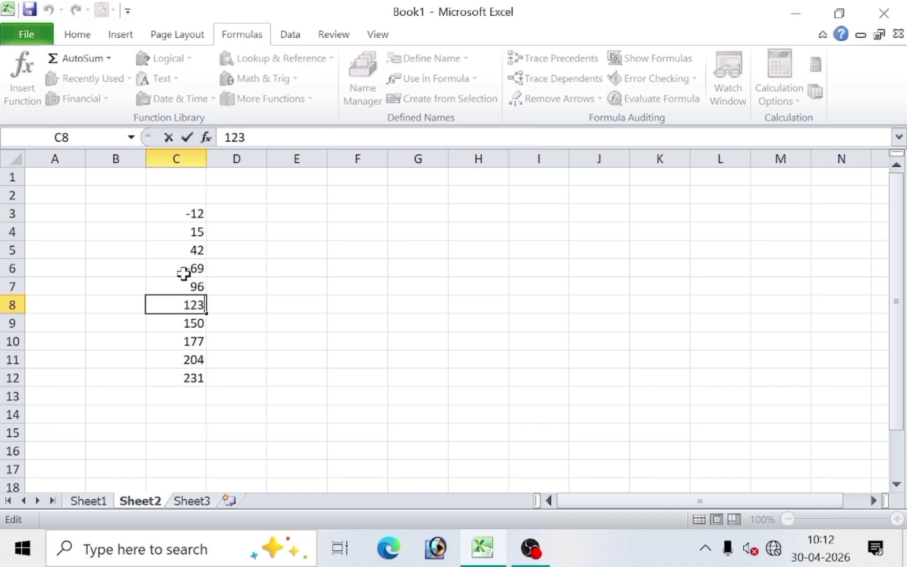
{"action": "type", "text": "-"}
{"action": "key", "text": "Return"}
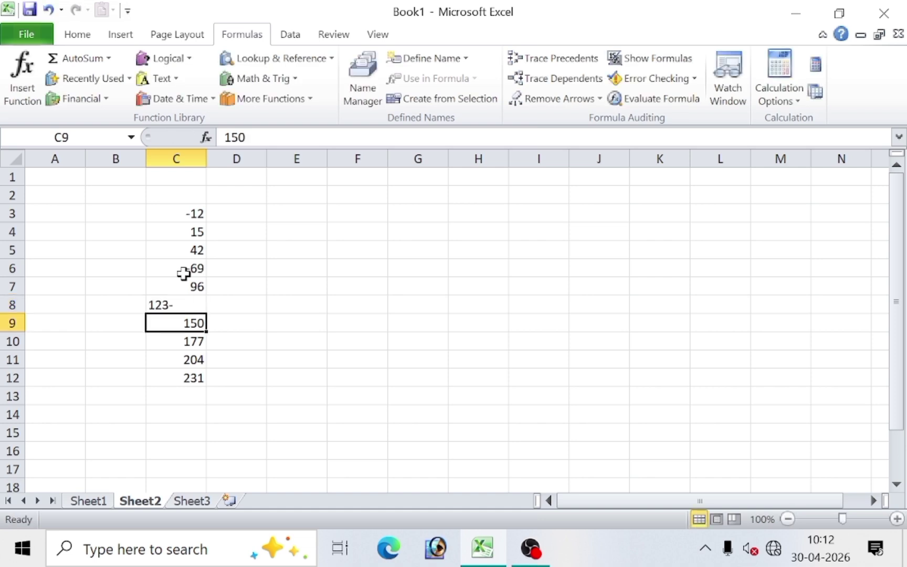
{"action": "key", "text": "Up"}
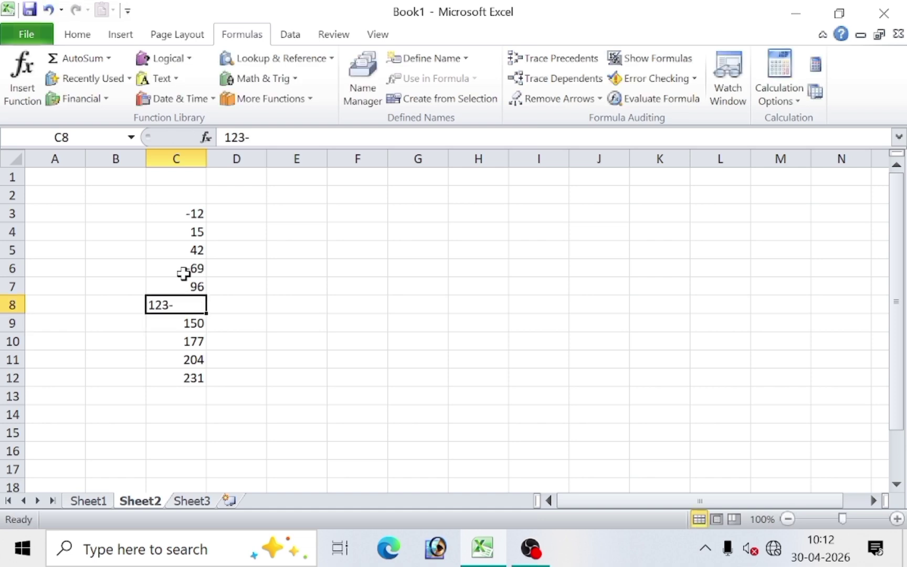
Correct the entry in C8 to -123 by placing the minus sign in front of the number.
{"action": "key", "text": "F2"}
{"action": "key", "text": "BackSpace"}
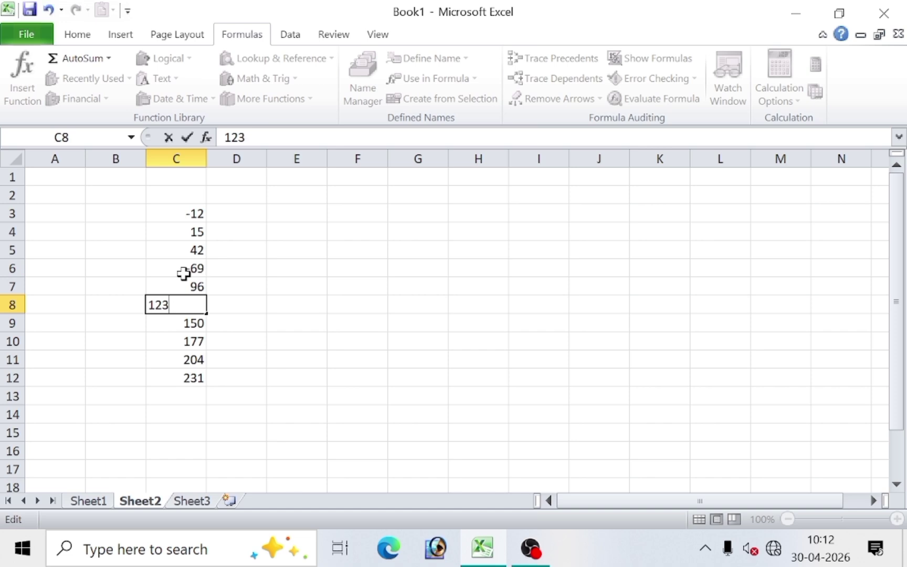
{"action": "key", "text": "Left"}
{"action": "key", "text": "Left"}
{"action": "key", "text": "Left"}
{"action": "type", "text": "-"}
{"action": "key", "text": "Return"}
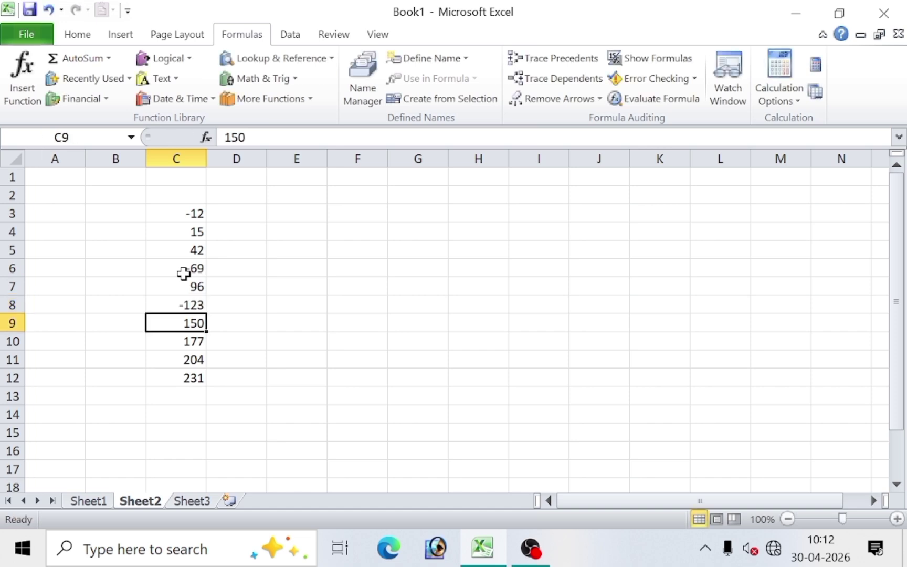
Make the number in C11 negative so that it reads -204.
{"action": "key", "text": "Down"}
{"action": "key", "text": "Down"}
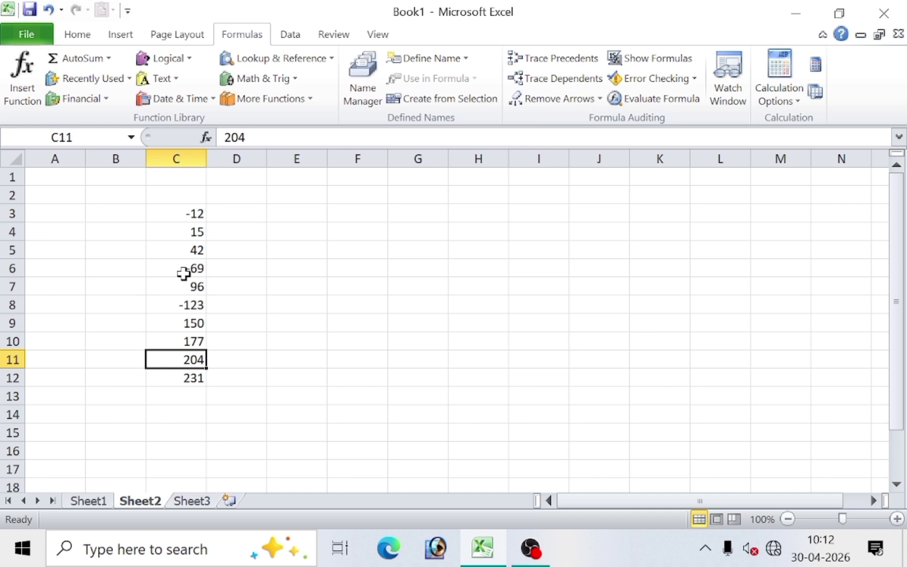
{"action": "key", "text": "F2"}
{"action": "key", "text": "Left"}
{"action": "key", "text": "Left"}
{"action": "key", "text": "Left"}
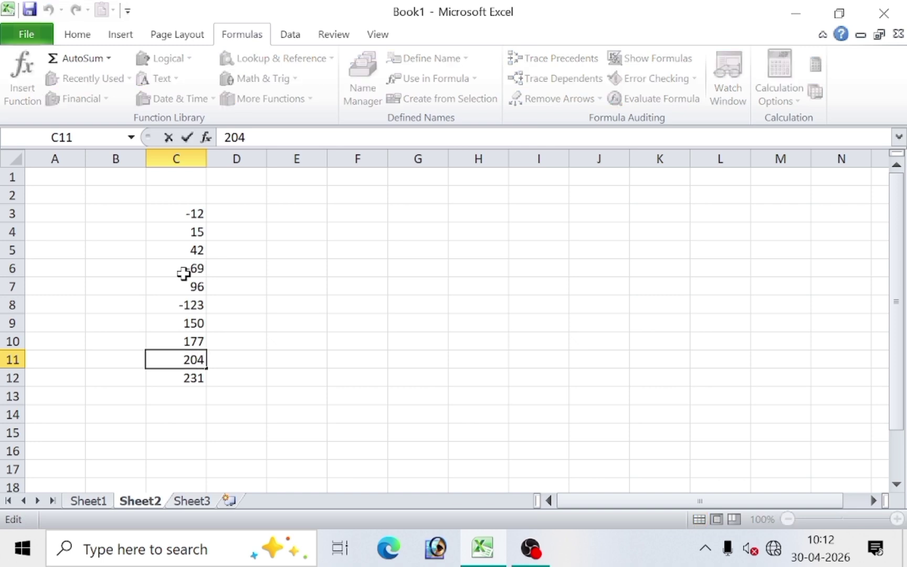
{"action": "type", "text": "-"}
{"action": "key", "text": "Return"}
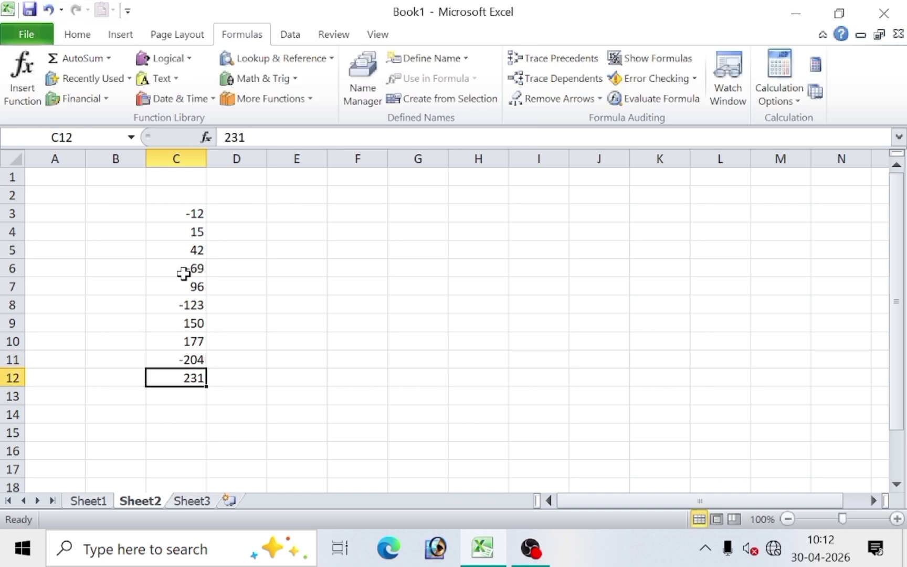
{"action": "left_click", "coordinate": [450, 308]}
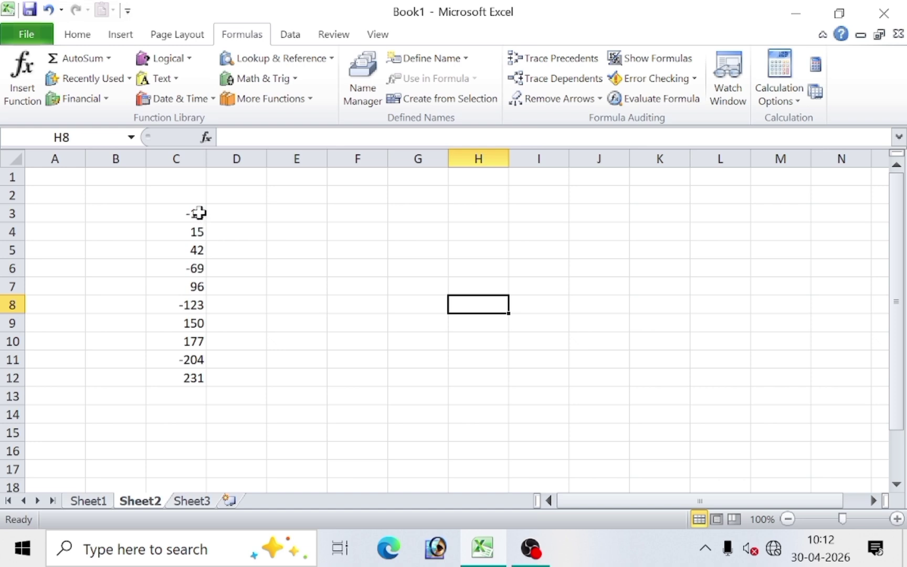
{"action": "left_click_drag", "start_coordinate": [196, 212], "coordinate": [197, 378]}
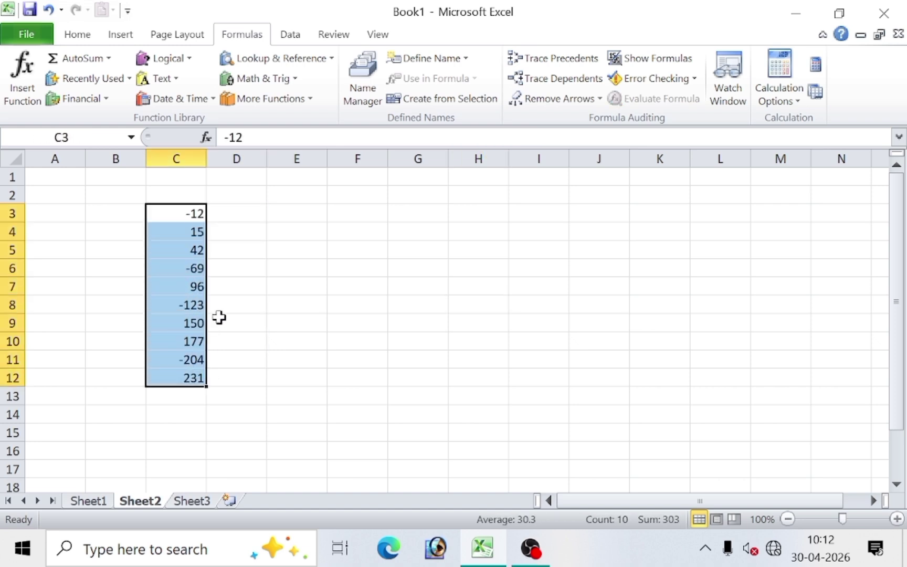
{"action": "left_click", "coordinate": [280, 220]}
{"action": "left_click_drag", "start_coordinate": [201, 214], "coordinate": [203, 378]}
Enter the formula =ABS(C3) in cell E3 to return the absolute value of C3.
{"action": "left_click", "coordinate": [300, 212]}
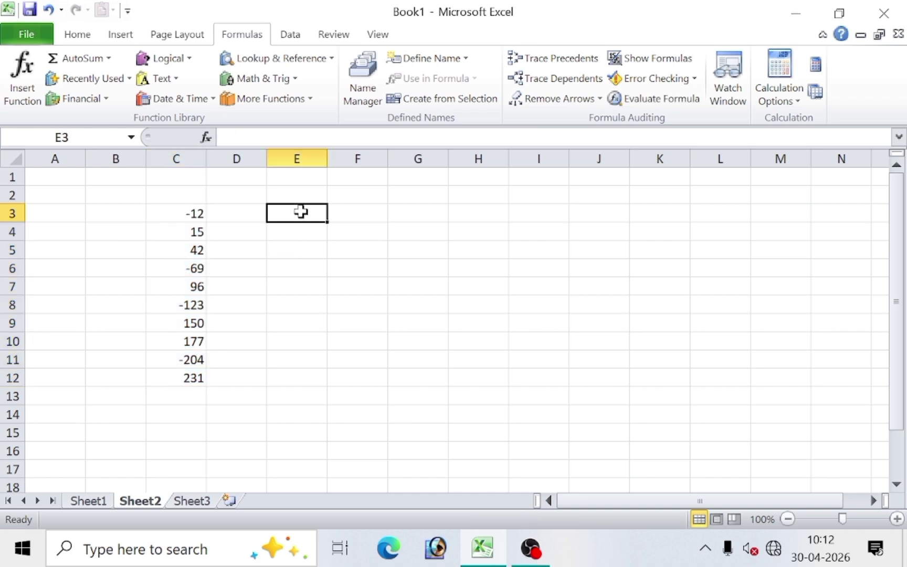
{"action": "type", "text": "="}
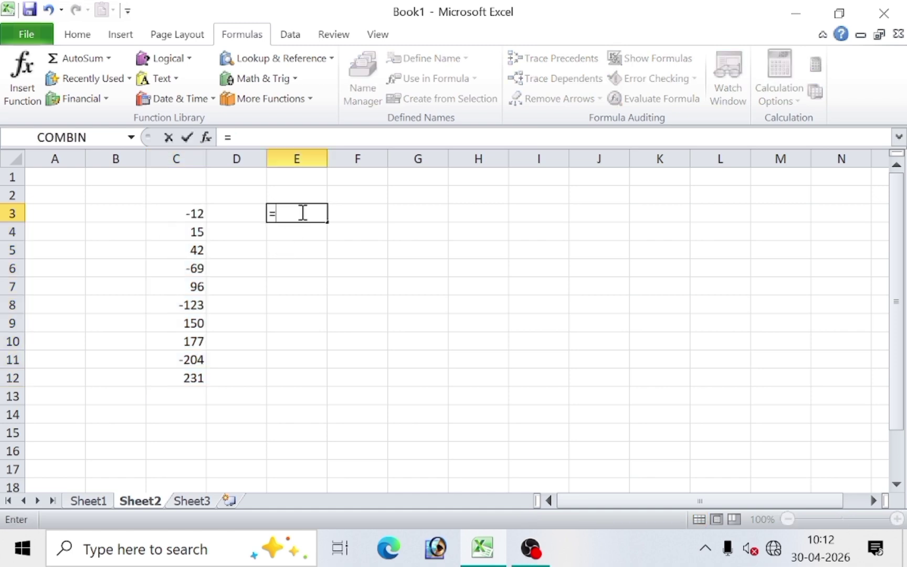
{"action": "type", "text": "abs"}
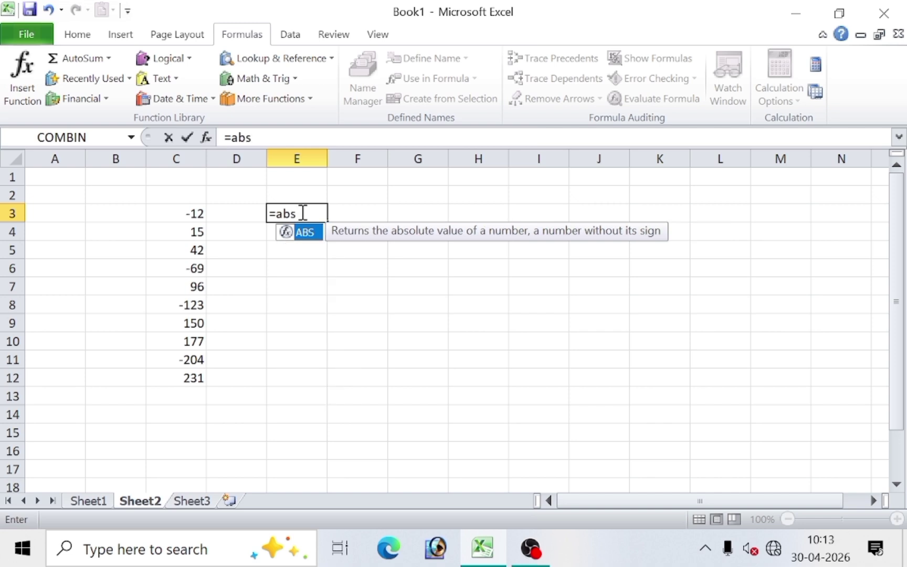
{"action": "type", "text": "("}
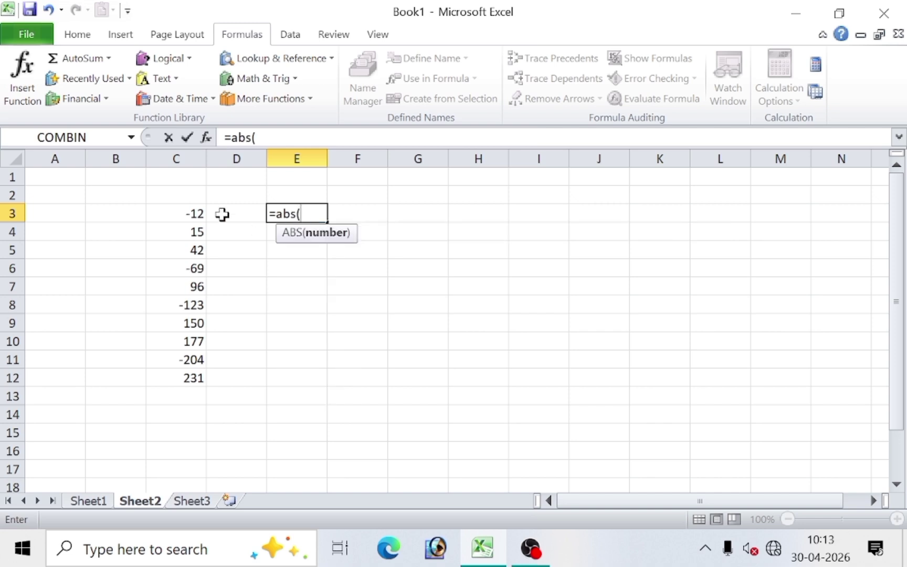
{"action": "left_click", "coordinate": [168, 210]}
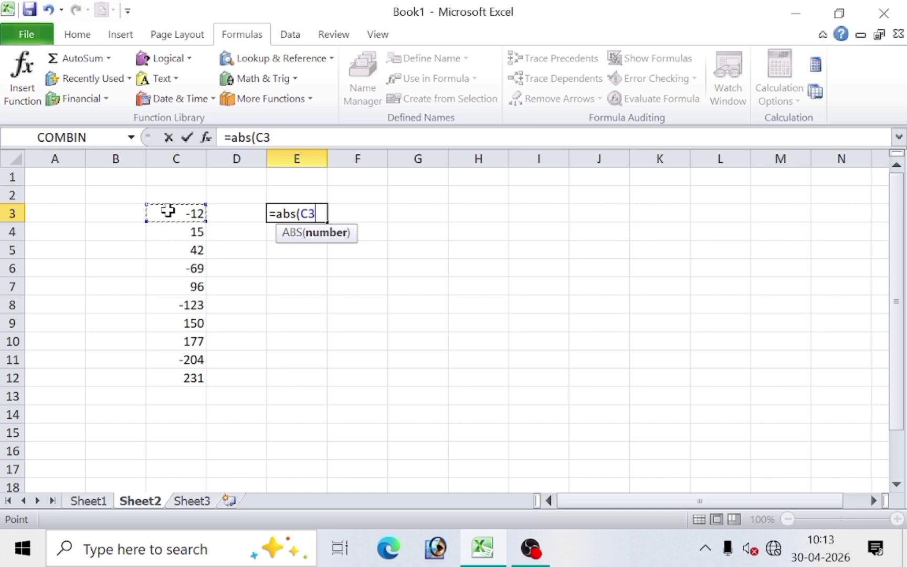
{"action": "type", "text": ")"}
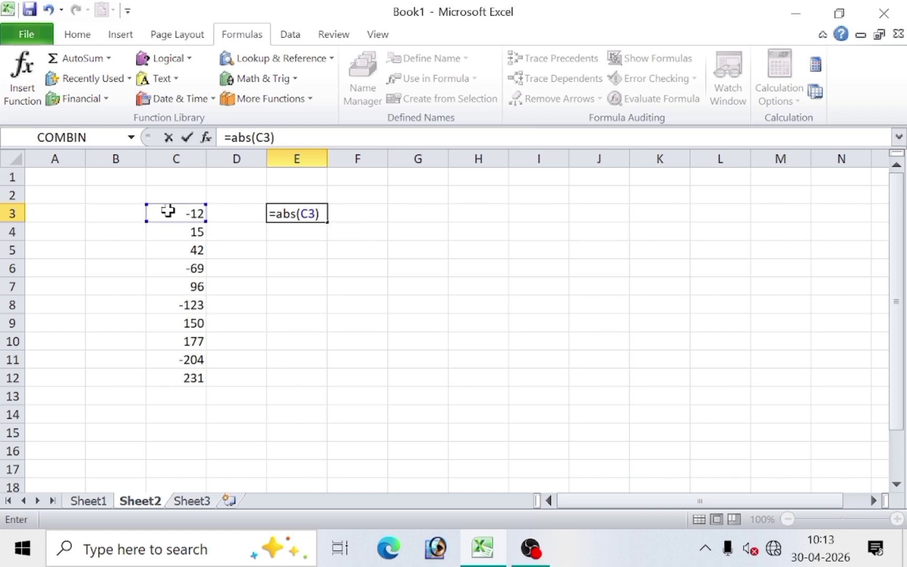
{"action": "key", "text": "Return"}
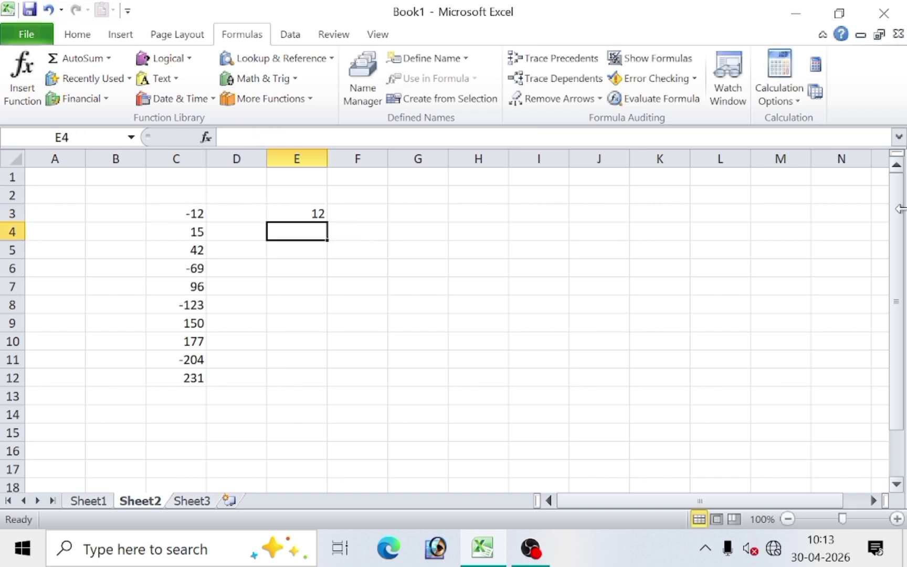
Copy the ABS formula from E3 down through E12 to cover the remaining numbers in column C.
{"action": "left_click", "coordinate": [166, 213]}
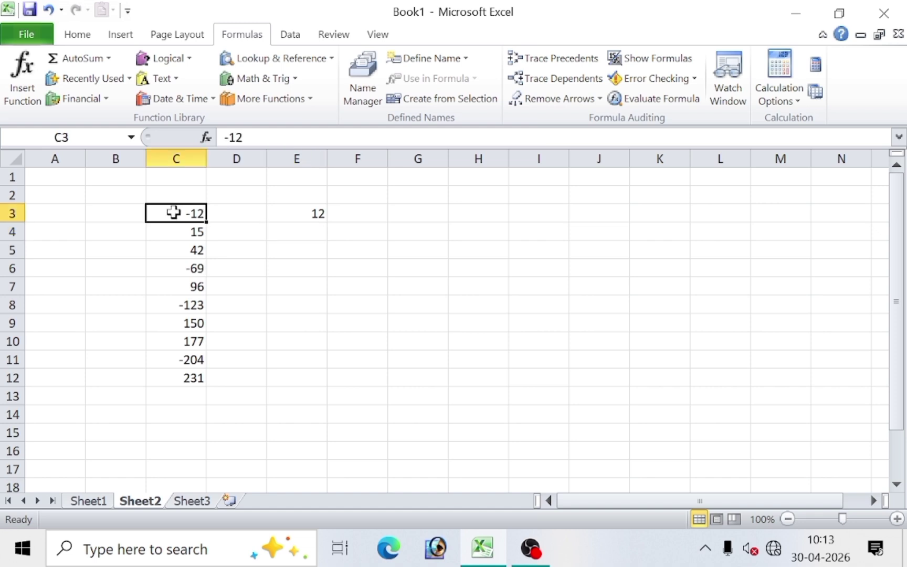
{"action": "left_click", "coordinate": [309, 212]}
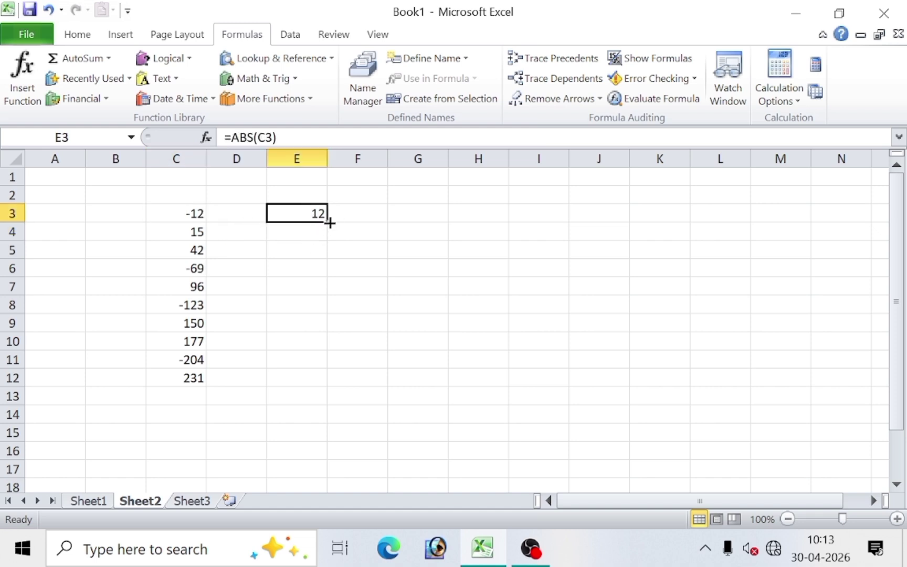
{"action": "left_click_drag", "start_coordinate": [327, 221], "coordinate": [317, 385]}
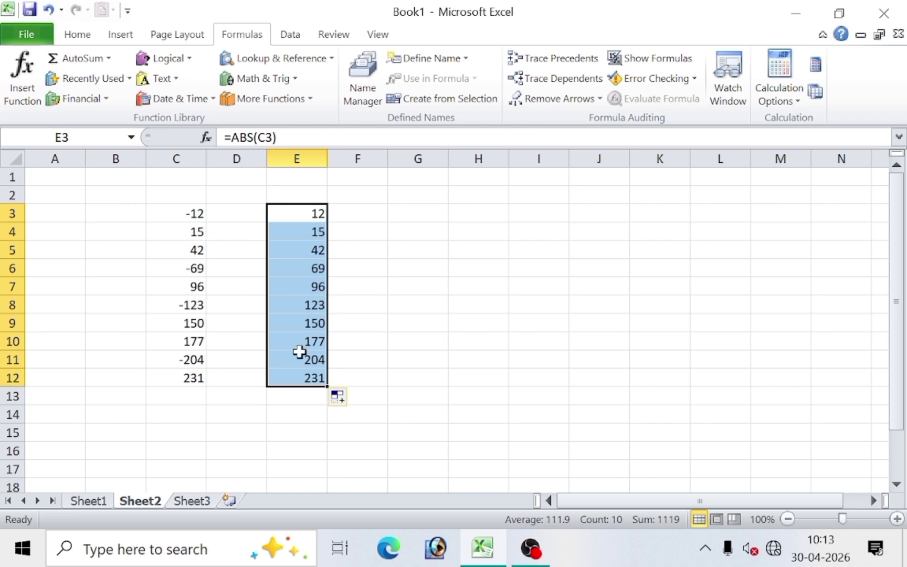
{"action": "left_click", "coordinate": [478, 323]}
Clear the contents of the range C3:E12 and return to cell A1.
{"action": "left_click_drag", "start_coordinate": [188, 210], "coordinate": [304, 367]}
{"action": "key", "text": "Delete"}
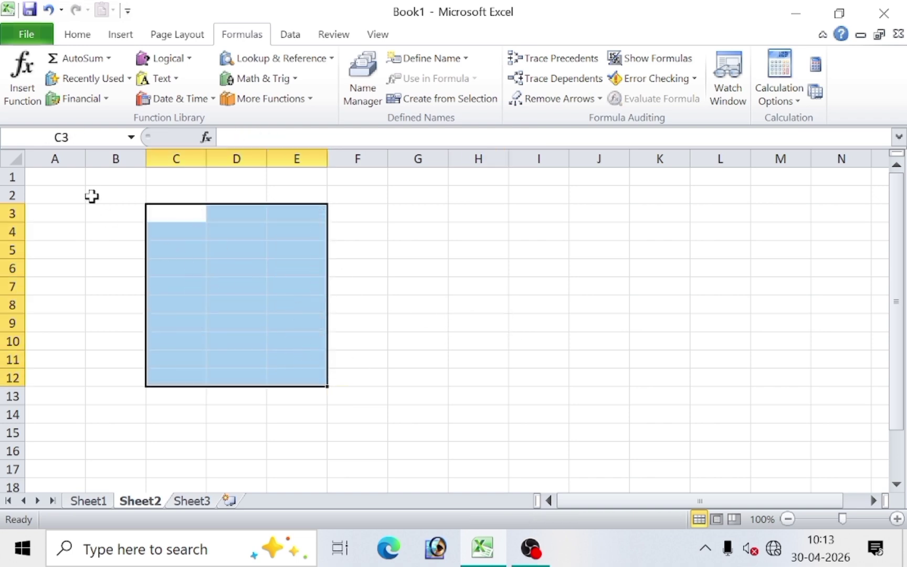
{"action": "left_click", "coordinate": [64, 182]}
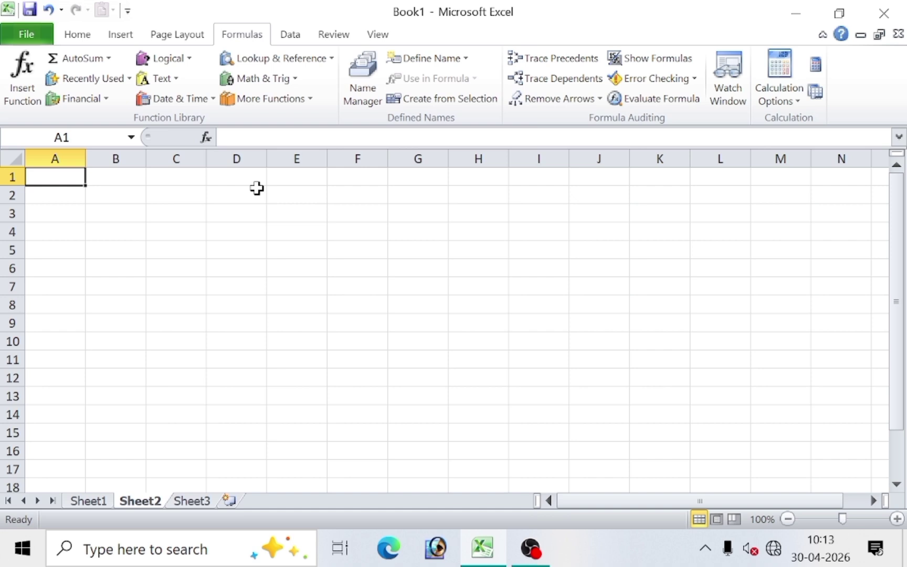
Enter 50 in cell A1 and 5 in cell A2 as the start of a number series.
{"action": "type", "text": "5"}
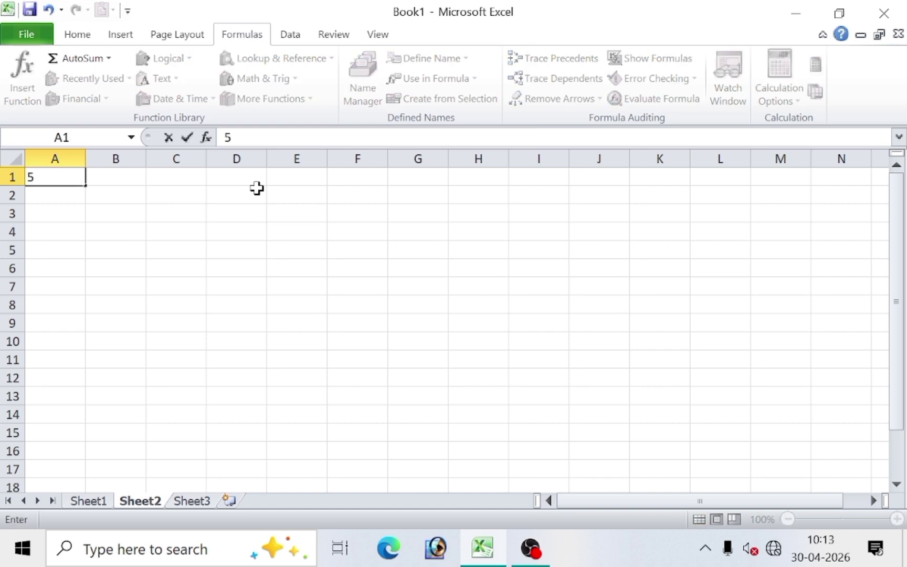
{"action": "key", "text": "Escape"}
{"action": "key", "text": "BackSpace"}
{"action": "type", "text": "50"}
{"action": "key", "text": "Return"}
{"action": "type", "text": "5"}
{"action": "left_click", "coordinate": [128, 326]}
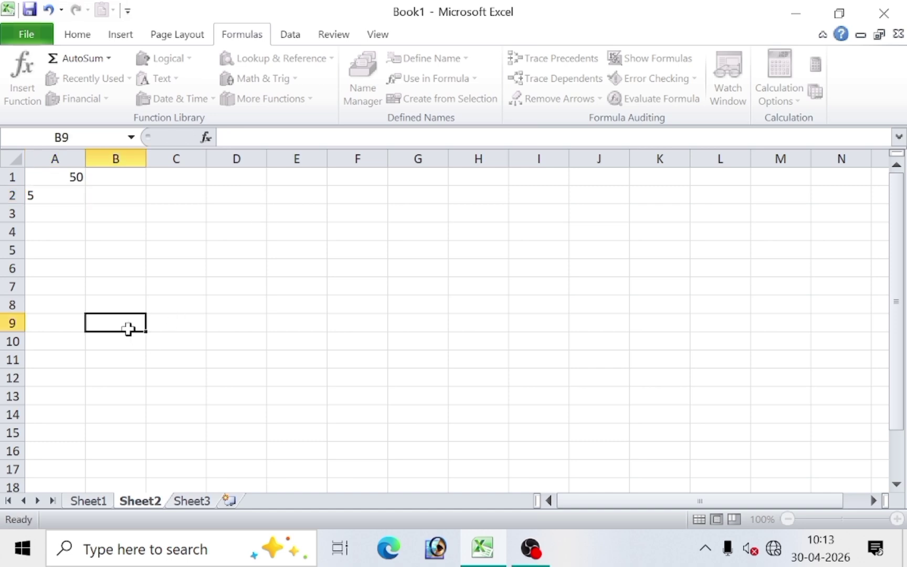
Fill the number series from A1:A2 down through A16 to generate the negative values.
{"action": "left_click_drag", "start_coordinate": [67, 177], "coordinate": [91, 450]}
{"action": "left_click", "coordinate": [114, 340]}
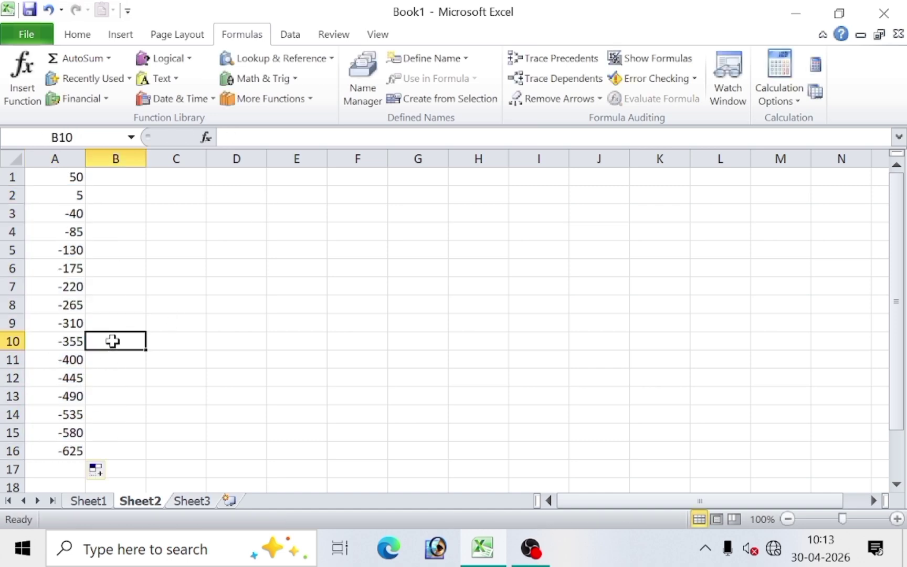
{"action": "left_click_drag", "start_coordinate": [70, 214], "coordinate": [73, 451]}
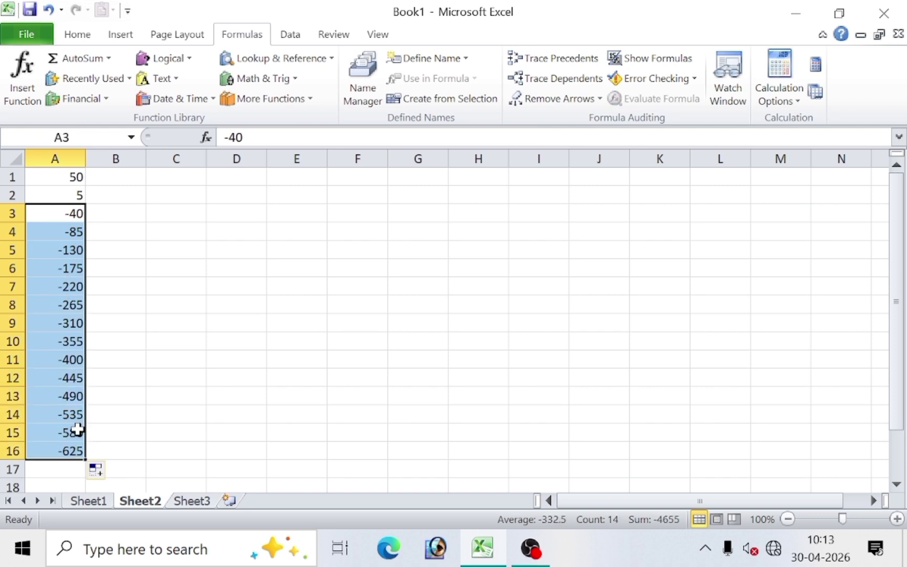
Enter the formula =ABS(A1) in cell B1 to return the absolute value of A1.
{"action": "left_click", "coordinate": [121, 176]}
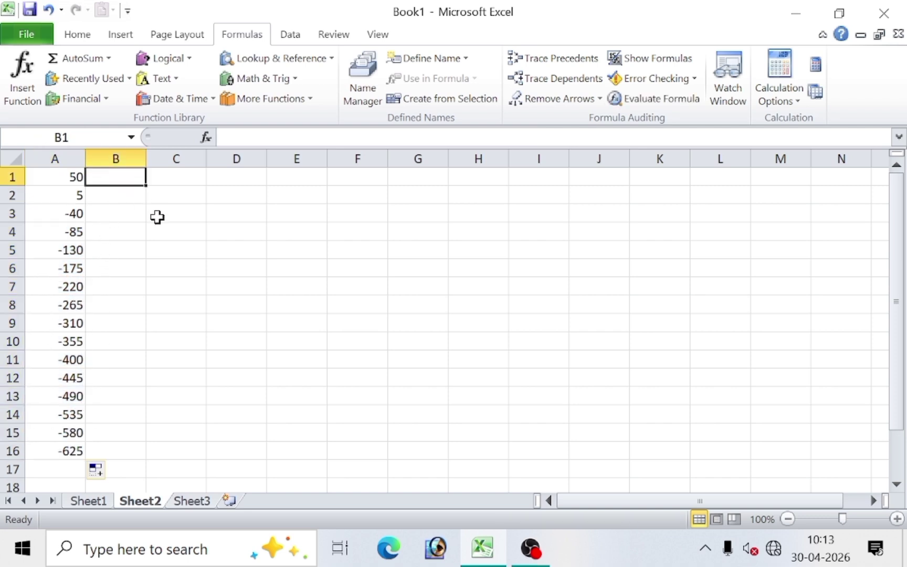
{"action": "type", "text": "=abs"}
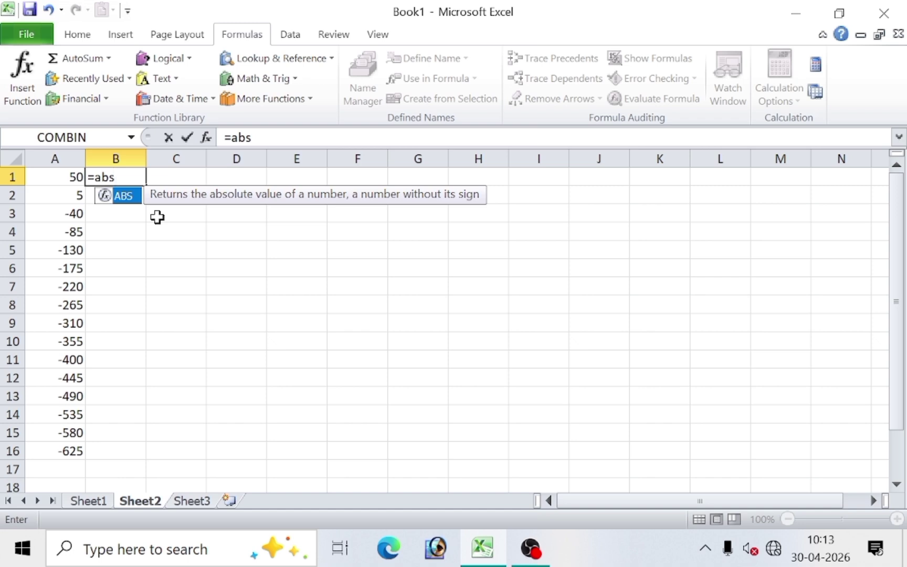
{"action": "type", "text": "("}
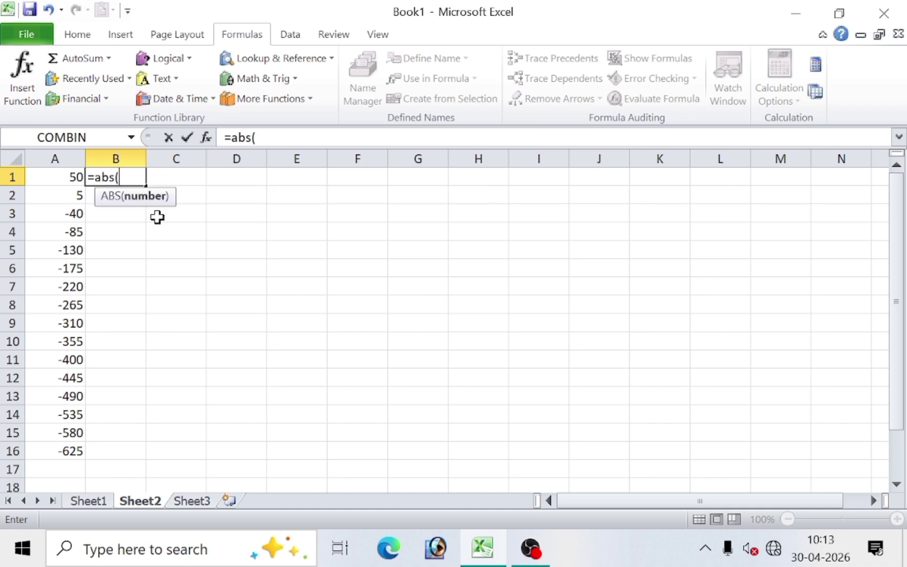
{"action": "left_click", "coordinate": [76, 177]}
{"action": "type", "text": ")"}
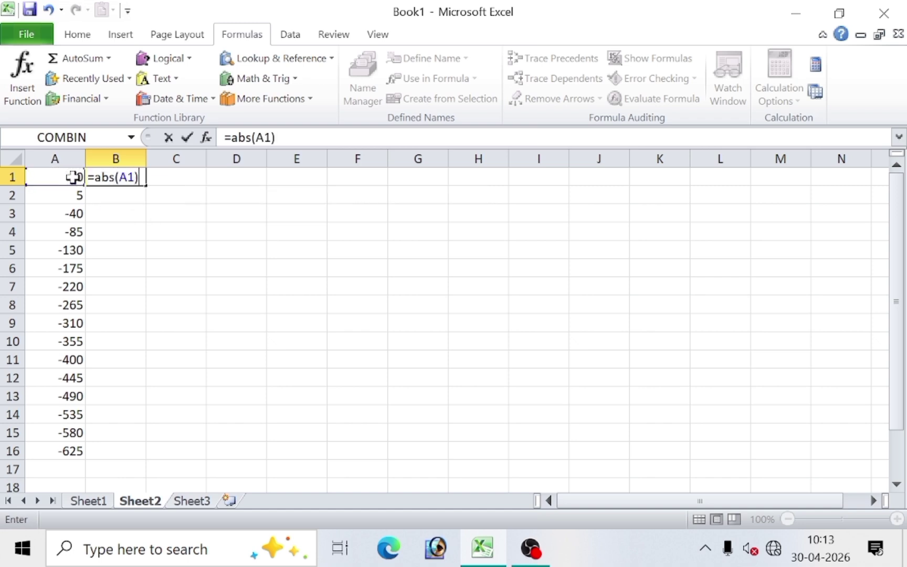
{"action": "key", "text": "Return"}
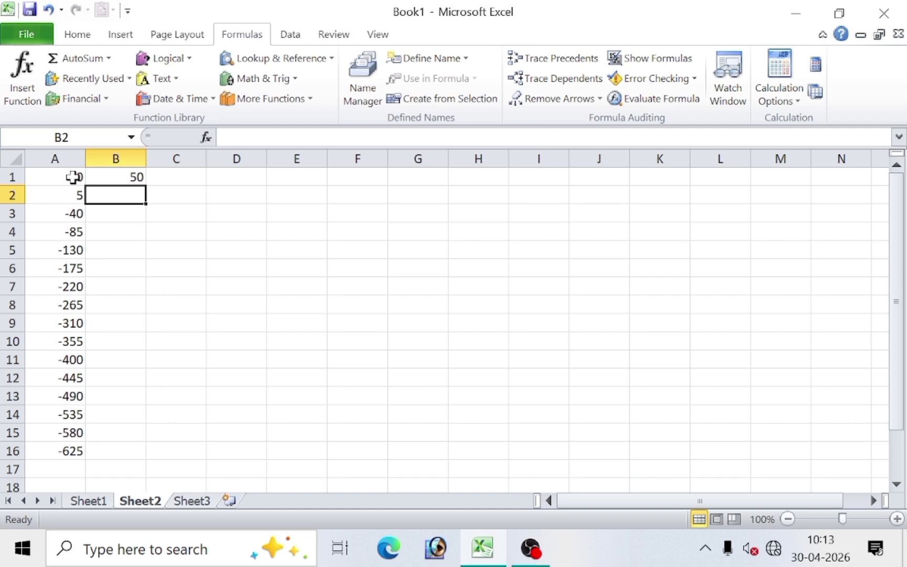
Copy the ABS formula from B1 down through B16 to cover the numbers in column A.
{"action": "left_click", "coordinate": [105, 177]}
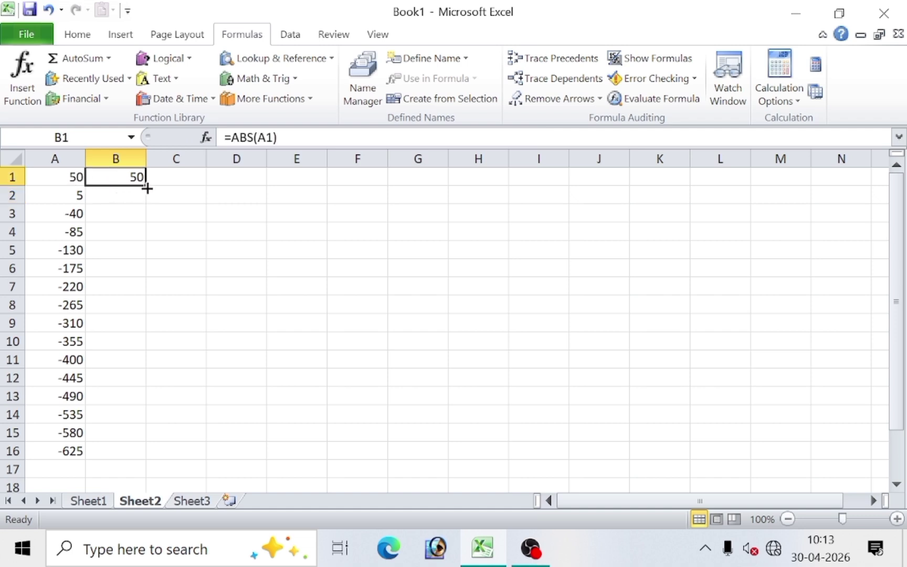
{"action": "left_click_drag", "start_coordinate": [147, 189], "coordinate": [147, 464]}
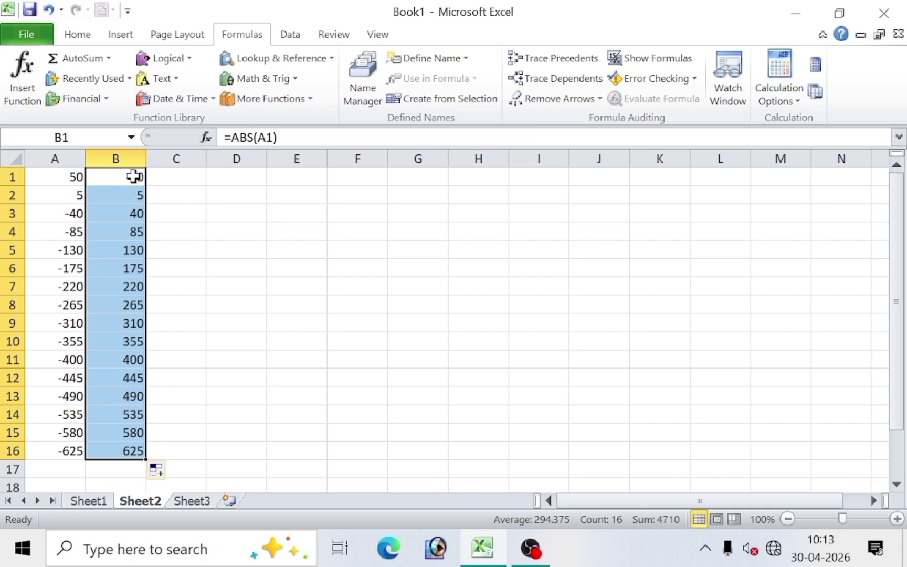
{"action": "left_click_drag", "start_coordinate": [134, 177], "coordinate": [225, 320]}
{"action": "left_click", "coordinate": [211, 359]}
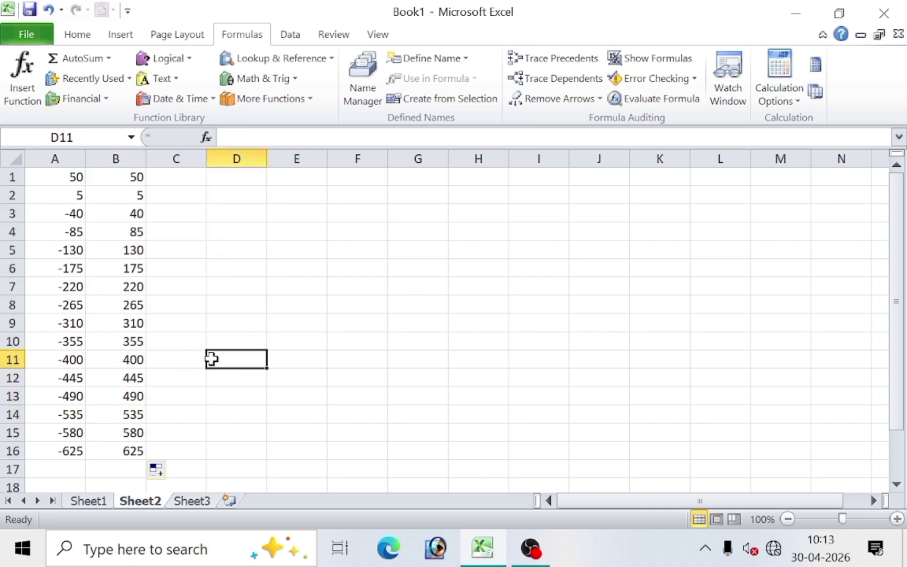
{"action": "left_click", "coordinate": [260, 78]}
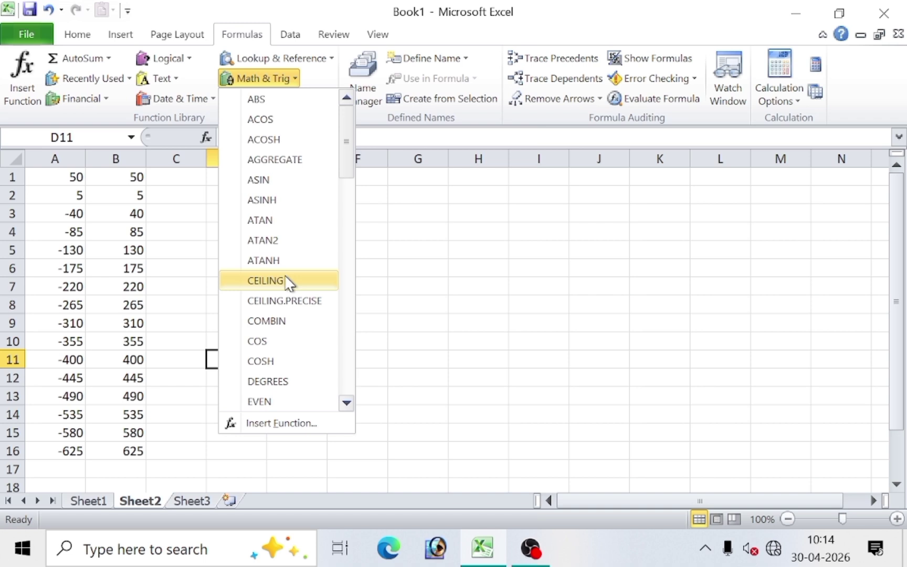
{"action": "left_click", "coordinate": [324, 244]}
{"action": "left_click", "coordinate": [324, 244]}
{"action": "left_click", "coordinate": [419, 247]}
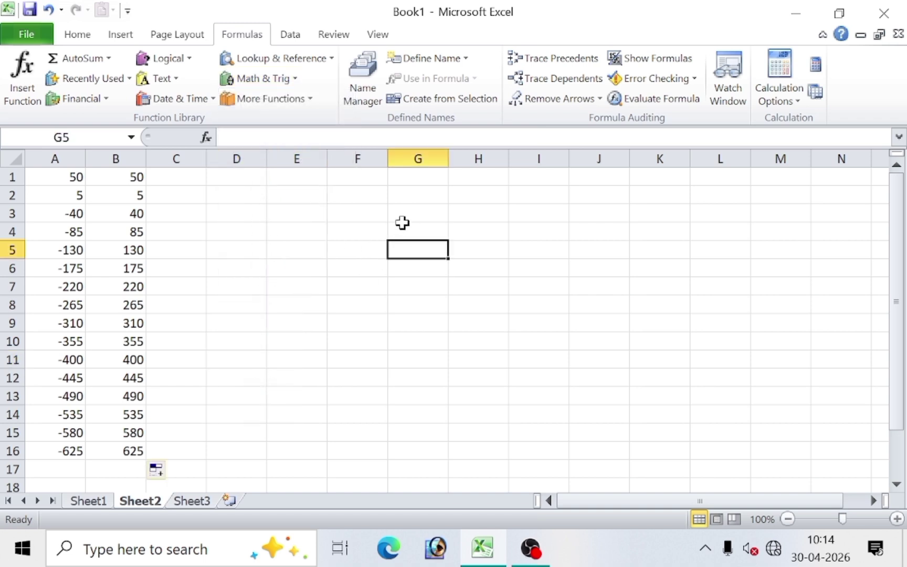
{"action": "left_click", "coordinate": [354, 226]}
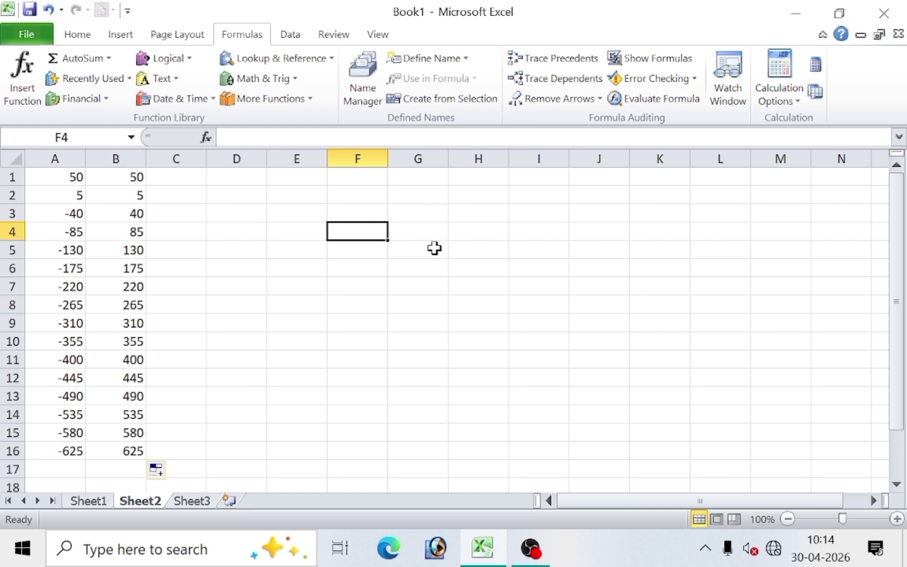
Enter 545 in cell G4 and 15 in cell G5 as inputs for a rounding example.
{"action": "left_click", "coordinate": [417, 236]}
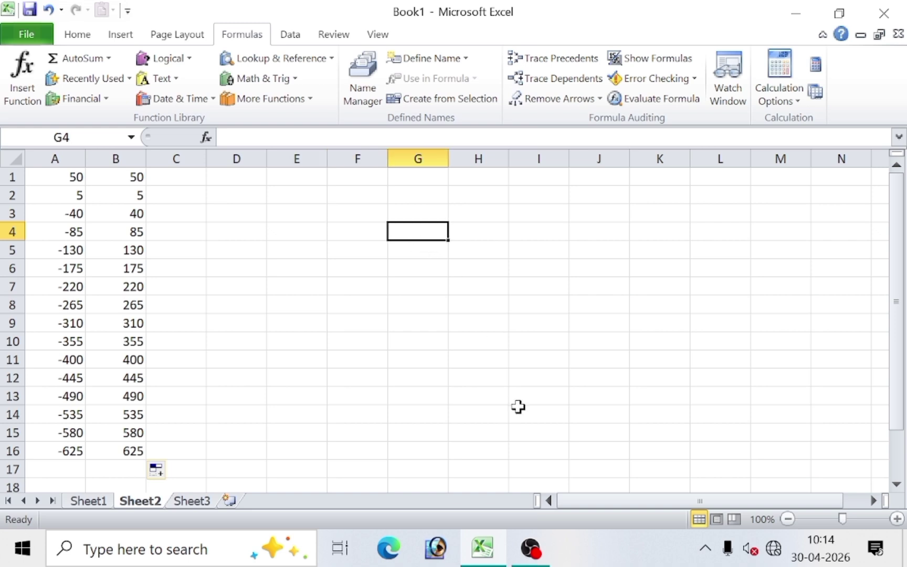
{"action": "type", "text": "545"}
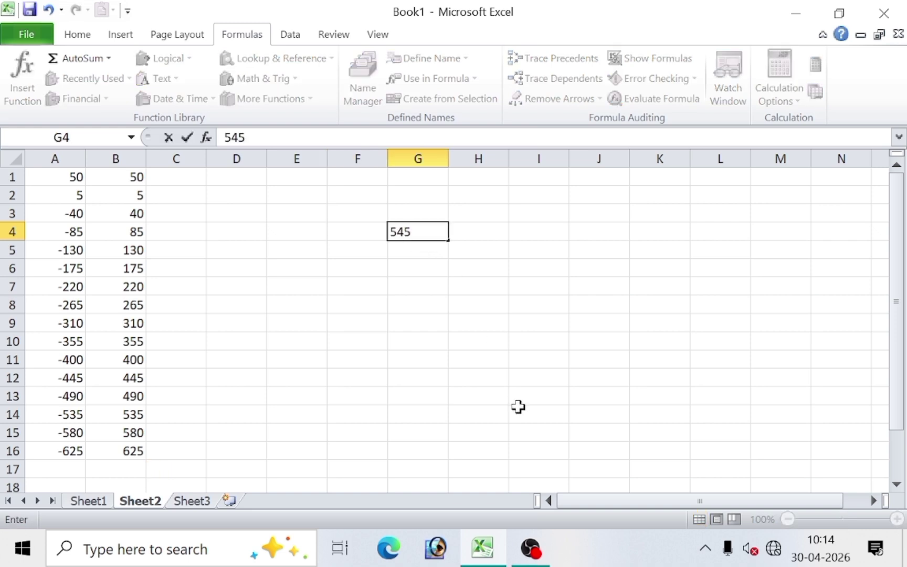
{"action": "key", "text": "Return"}
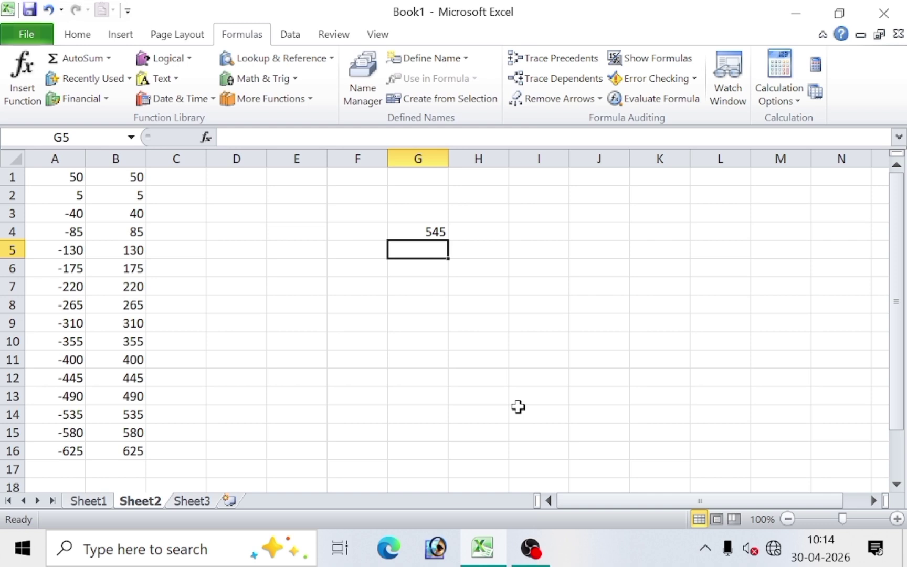
{"action": "type", "text": "15"}
{"action": "key", "text": "Return"}
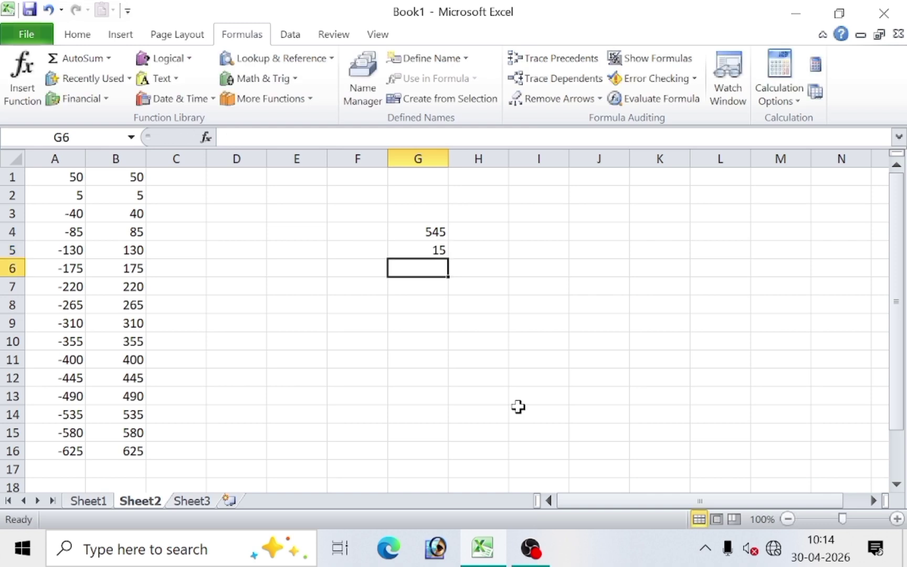
{"action": "key", "text": "Right"}
{"action": "key", "text": "Up"}
{"action": "key", "text": "Left"}
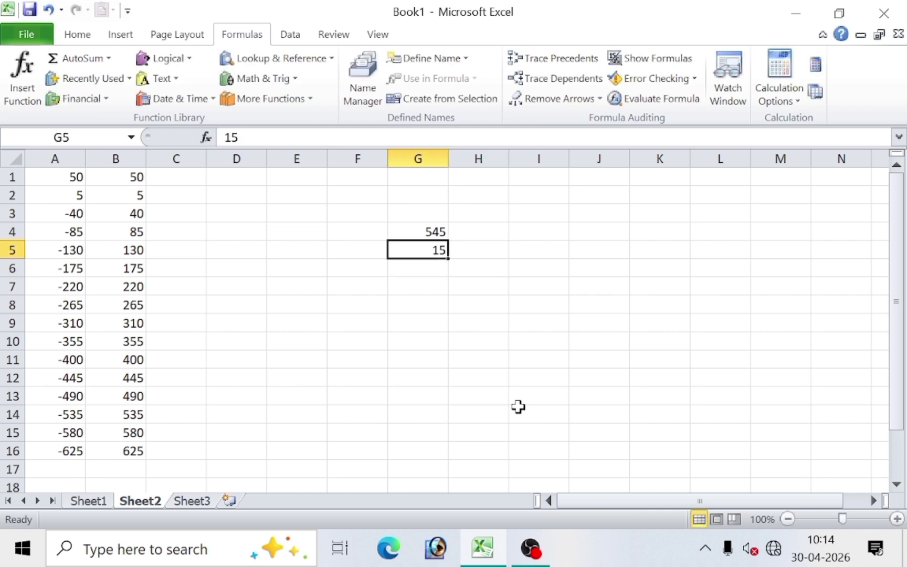
{"action": "key", "text": "Up"}
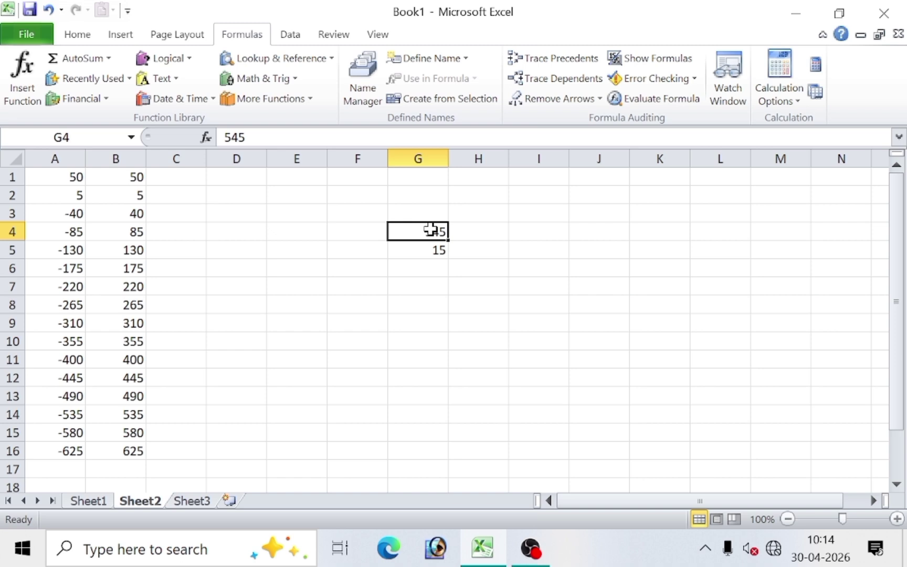
{"action": "left_click", "coordinate": [426, 254]}
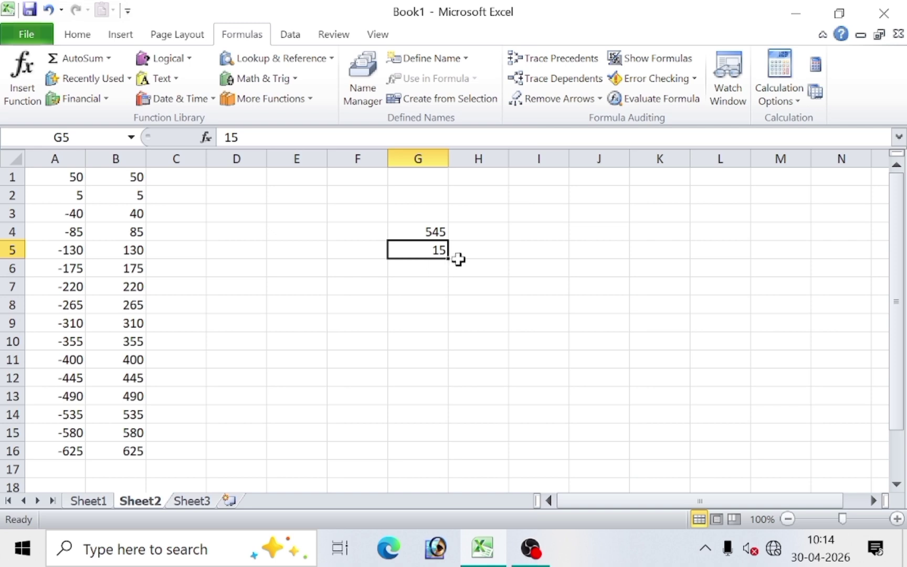
Insert a CEILING function in cell I4 with G4 as the Number and G5 as the Significance.
{"action": "left_click", "coordinate": [529, 236]}
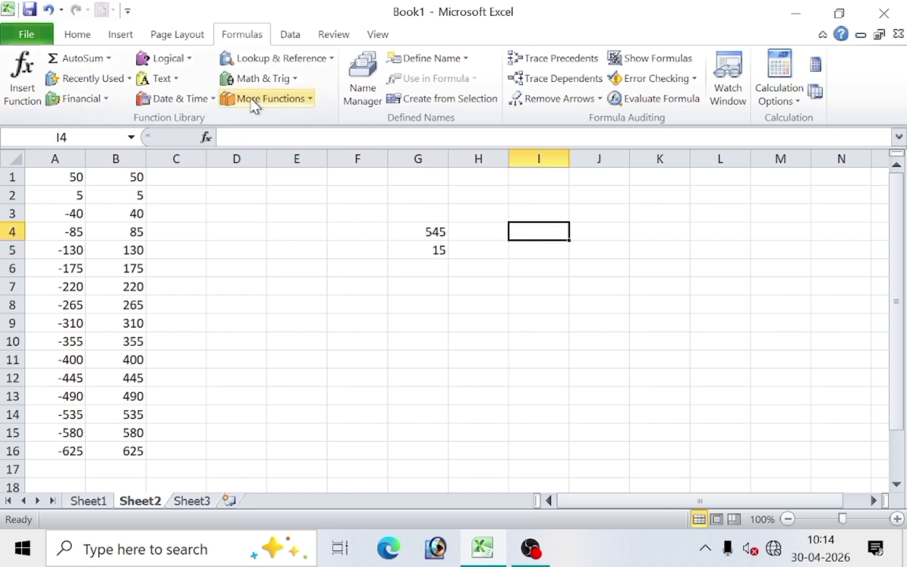
{"action": "left_click", "coordinate": [261, 80]}
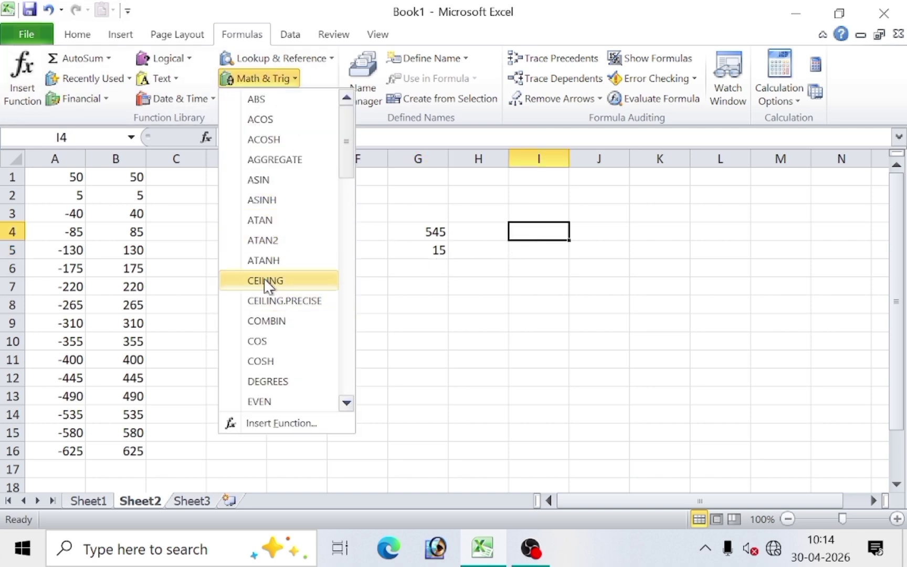
{"action": "left_click", "coordinate": [281, 280]}
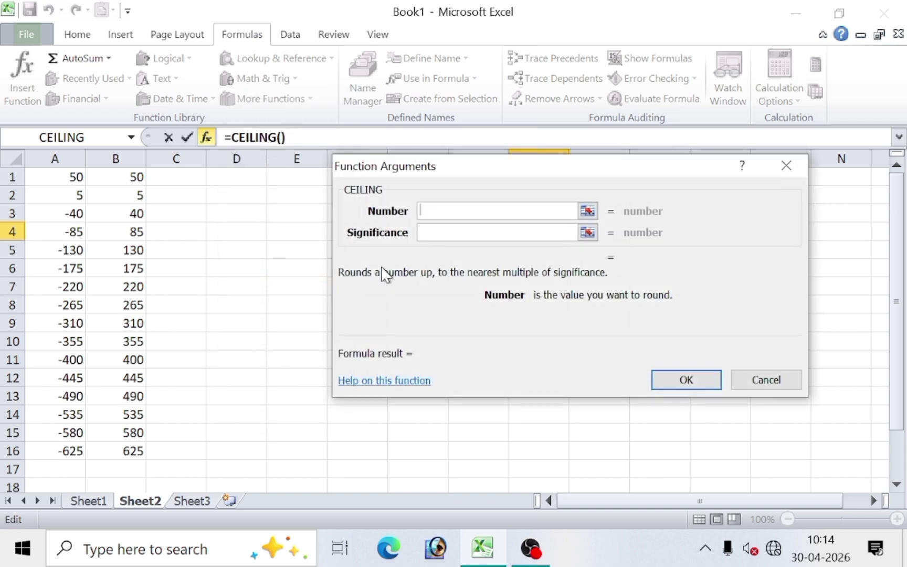
{"action": "left_click_drag", "start_coordinate": [470, 171], "coordinate": [502, 295]}
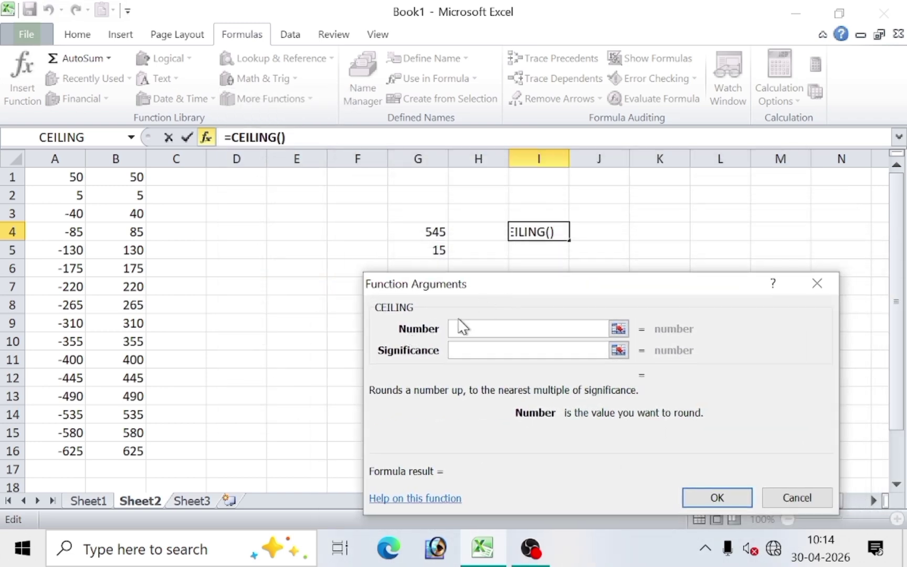
{"action": "left_click", "coordinate": [439, 232]}
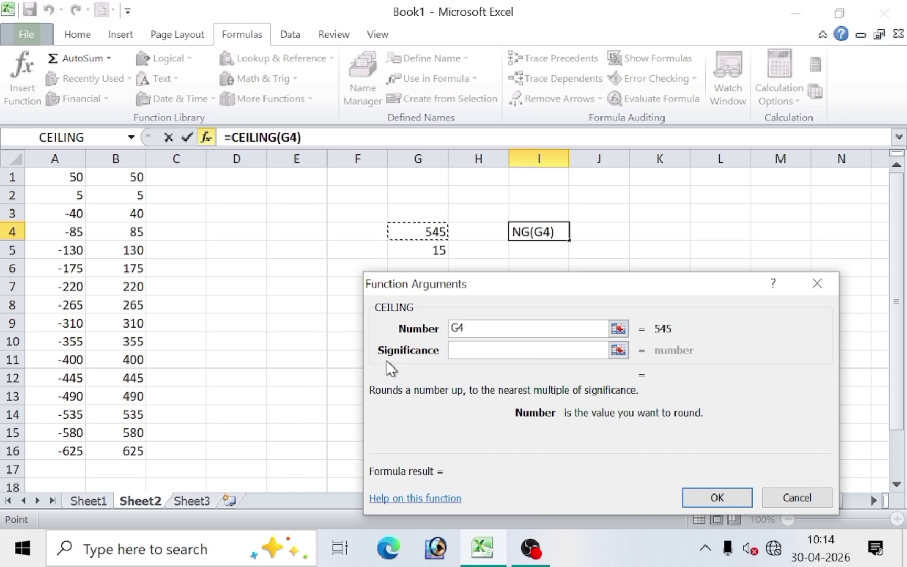
{"action": "left_click", "coordinate": [474, 353]}
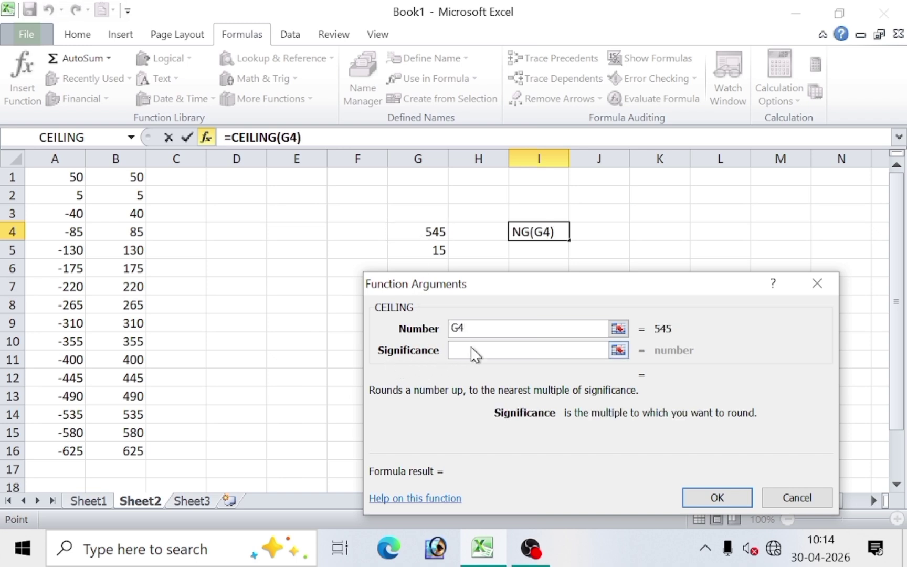
{"action": "left_click", "coordinate": [420, 251]}
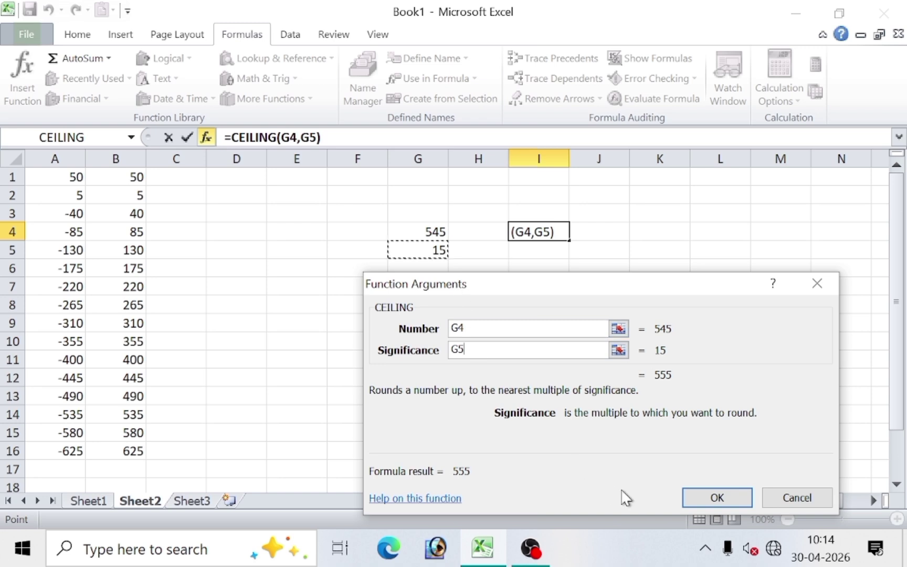
{"action": "left_click", "coordinate": [715, 498]}
{"action": "left_click", "coordinate": [479, 305]}
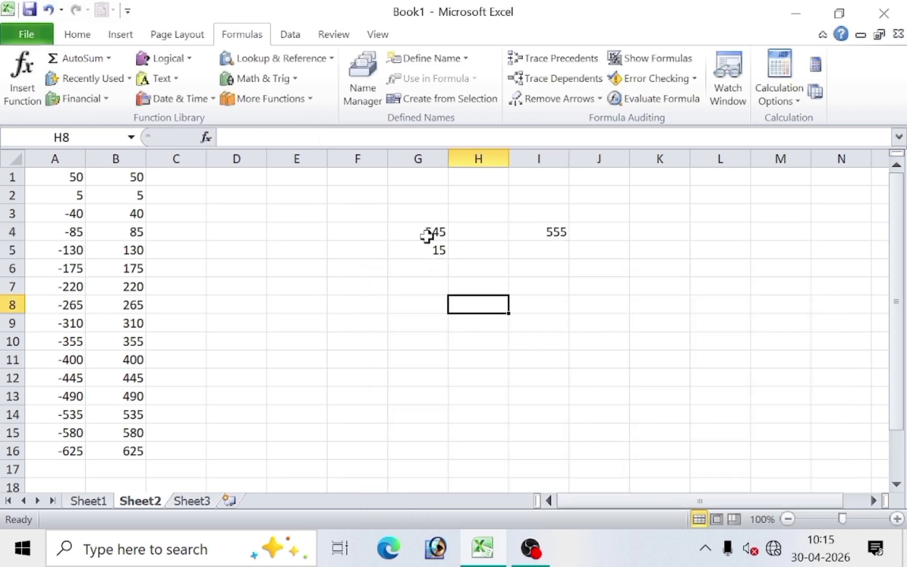
{"action": "left_click", "coordinate": [430, 233]}
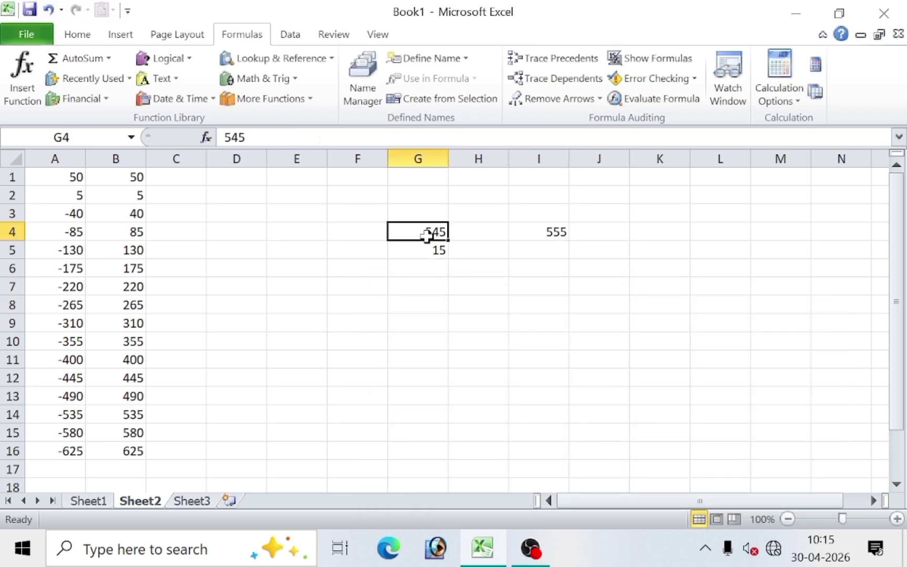
{"action": "left_click", "coordinate": [555, 233]}
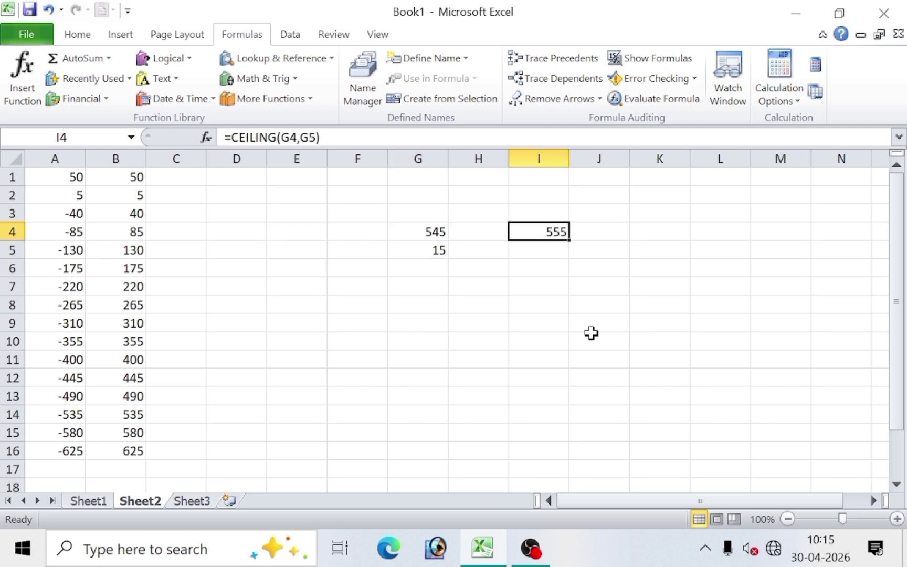
{"action": "left_click", "coordinate": [438, 246]}
{"action": "left_click", "coordinate": [433, 231]}
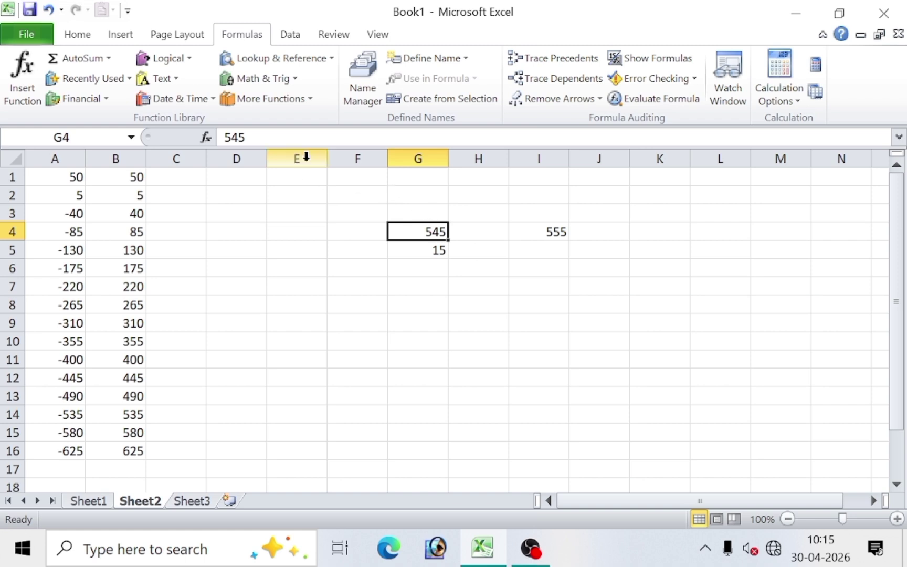
Enter the formula =EVEN(B1) in cell D1 to round the value in B1 up to an even integer.
{"action": "left_click", "coordinate": [280, 82]}
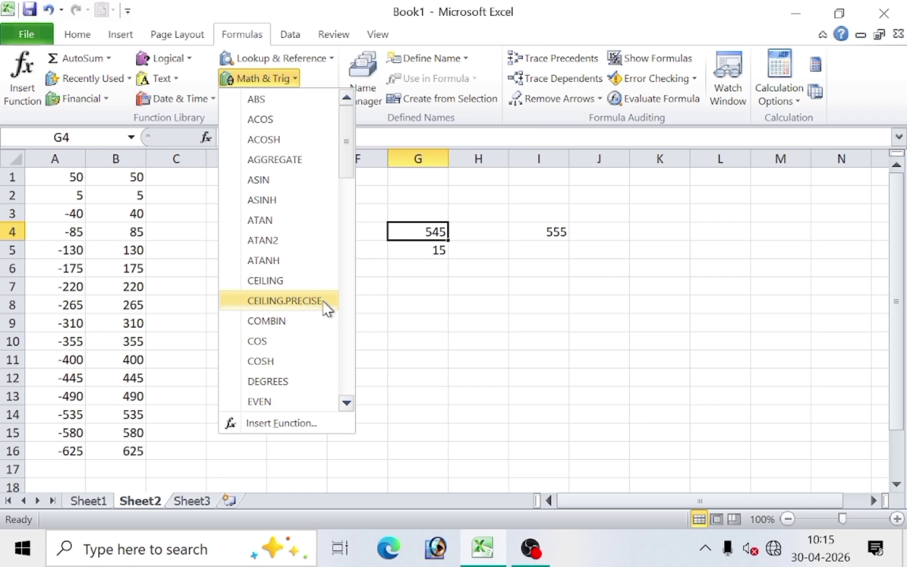
{"action": "scroll", "coordinate": [328, 313], "scroll_direction": "down", "scroll_amount": 2}
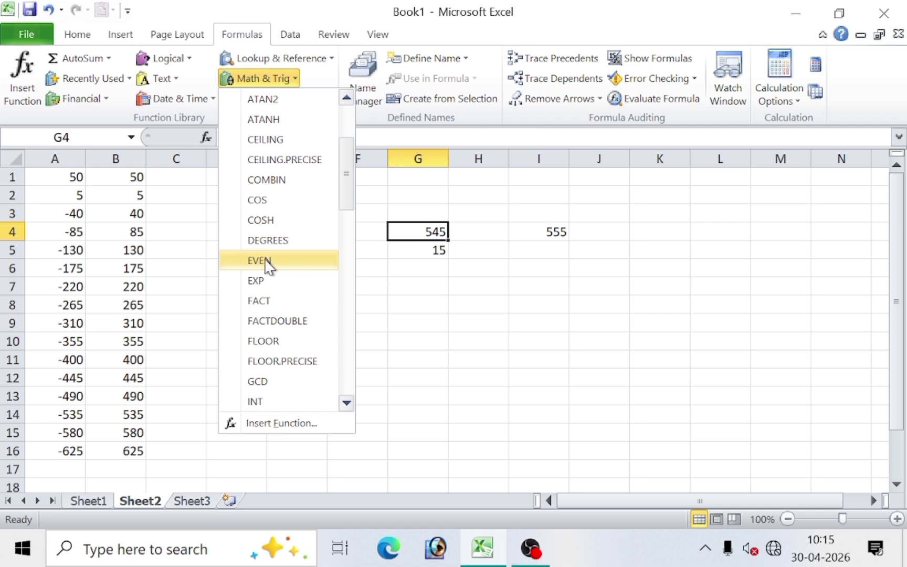
{"action": "left_click", "coordinate": [184, 257]}
{"action": "left_click_drag", "start_coordinate": [134, 177], "coordinate": [134, 449]}
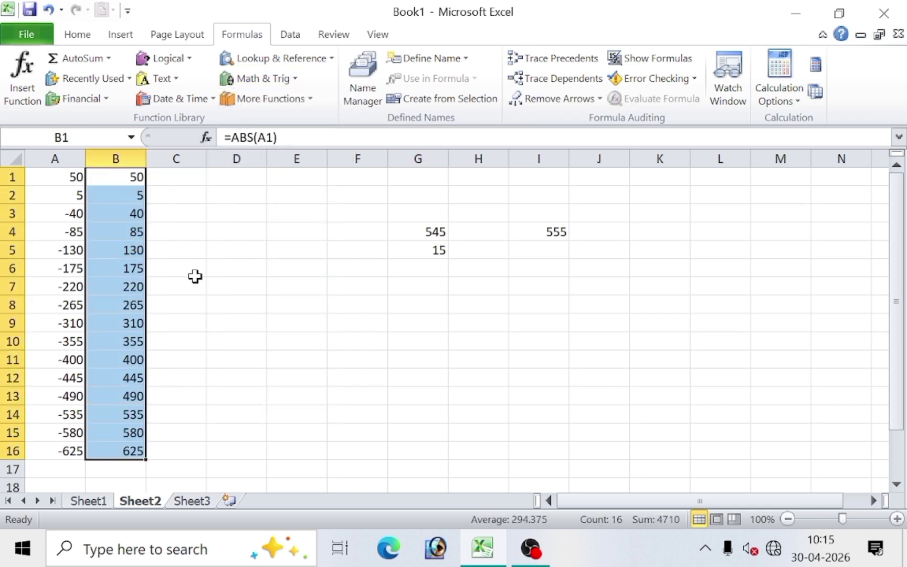
{"action": "left_click", "coordinate": [198, 235]}
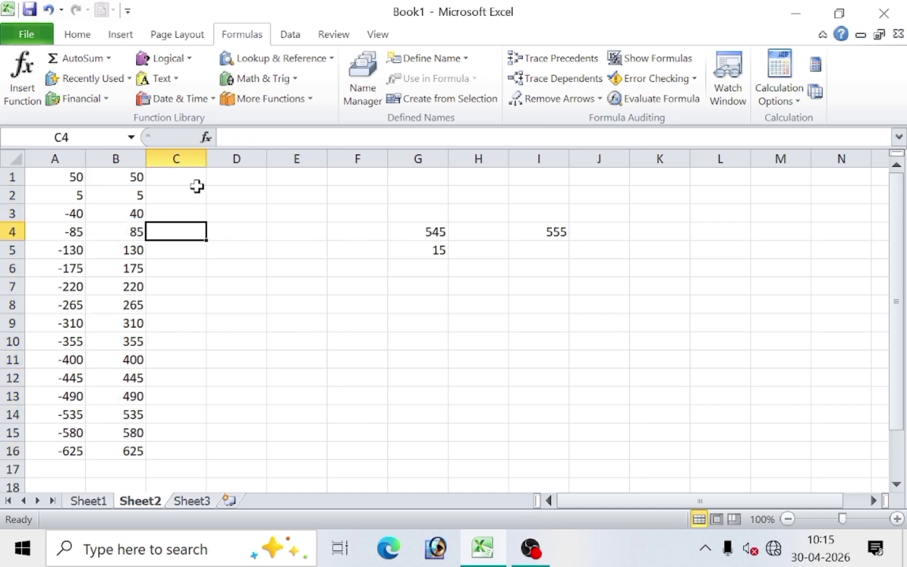
{"action": "left_click", "coordinate": [234, 184]}
{"action": "type", "text": "=even"}
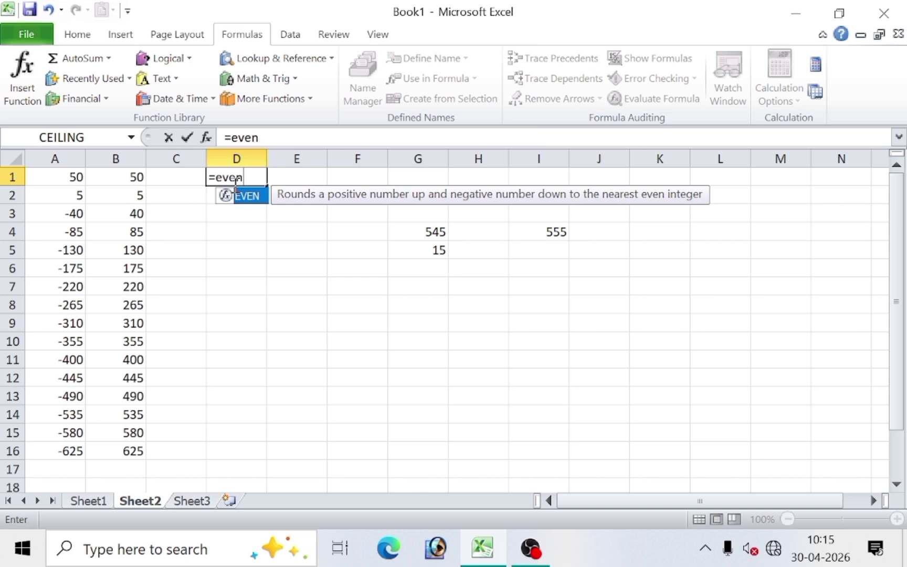
{"action": "type", "text": "("}
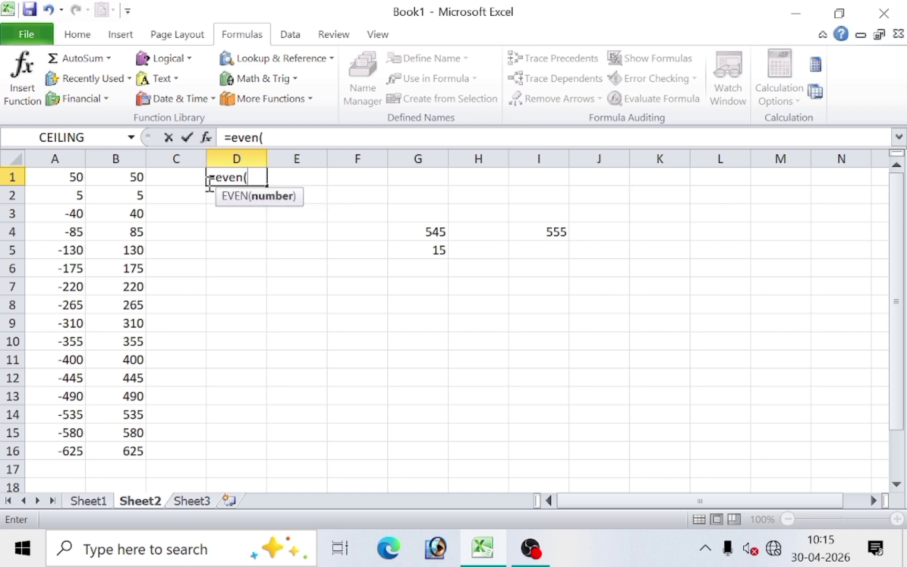
{"action": "left_click", "coordinate": [117, 181]}
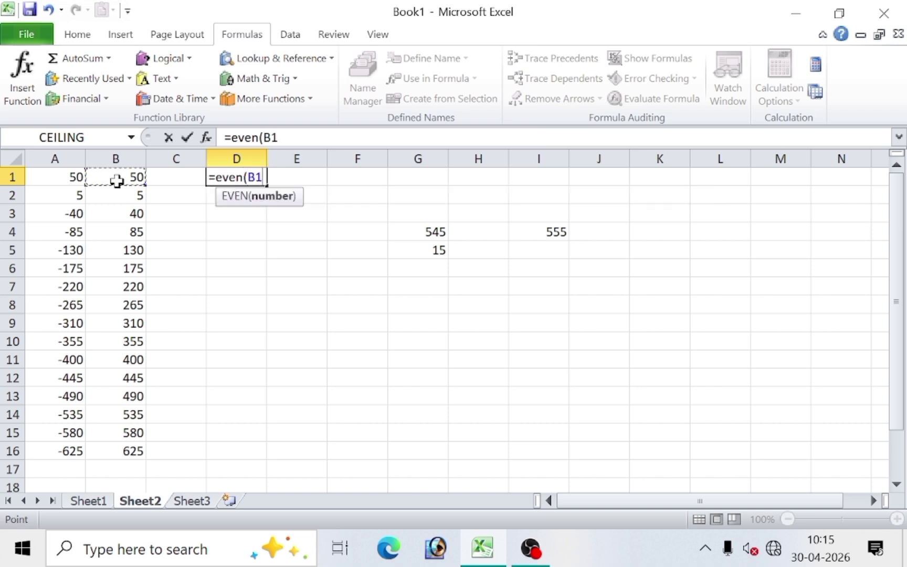
{"action": "type", "text": ")"}
{"action": "key", "text": "Return"}
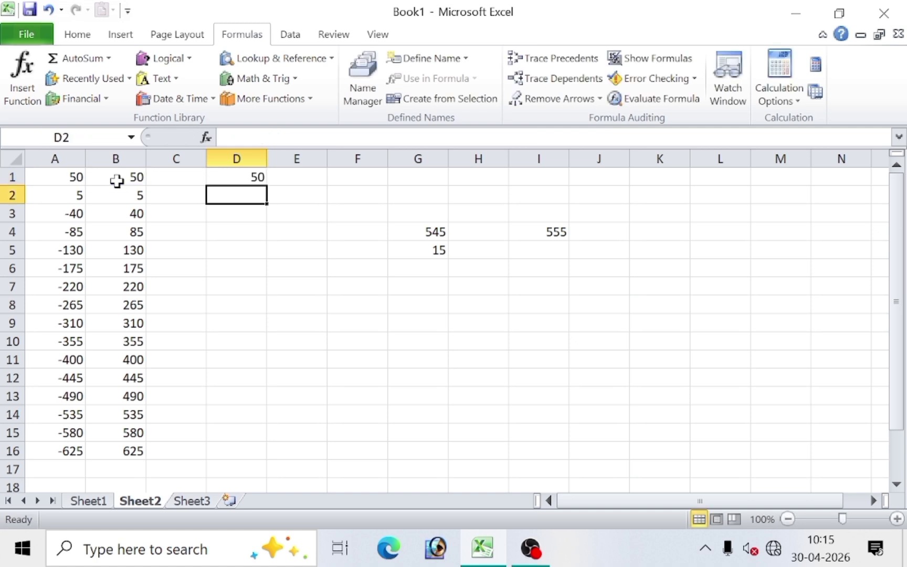
Copy the EVEN formula from D1 down through D16 to cover the numbers in column B.
{"action": "left_click", "coordinate": [237, 178]}
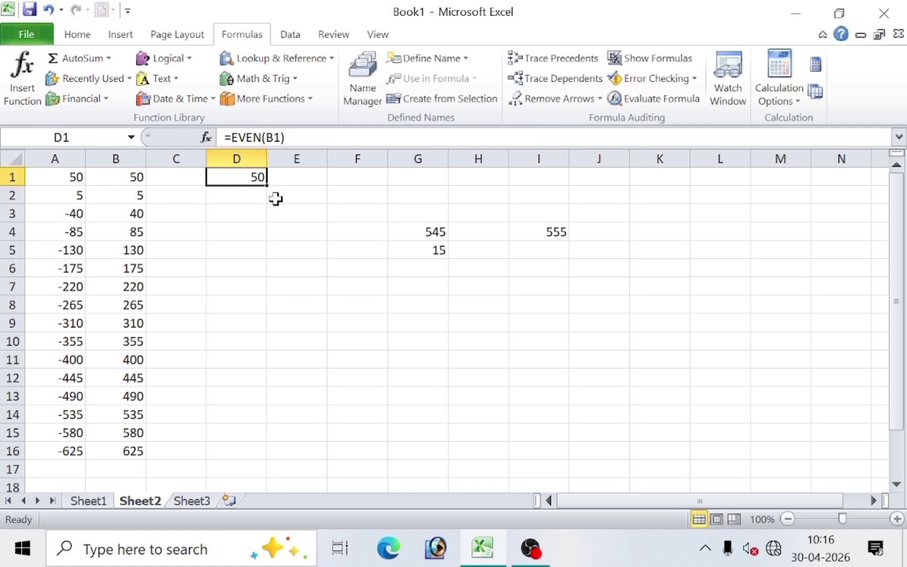
{"action": "left_click_drag", "start_coordinate": [265, 188], "coordinate": [266, 453]}
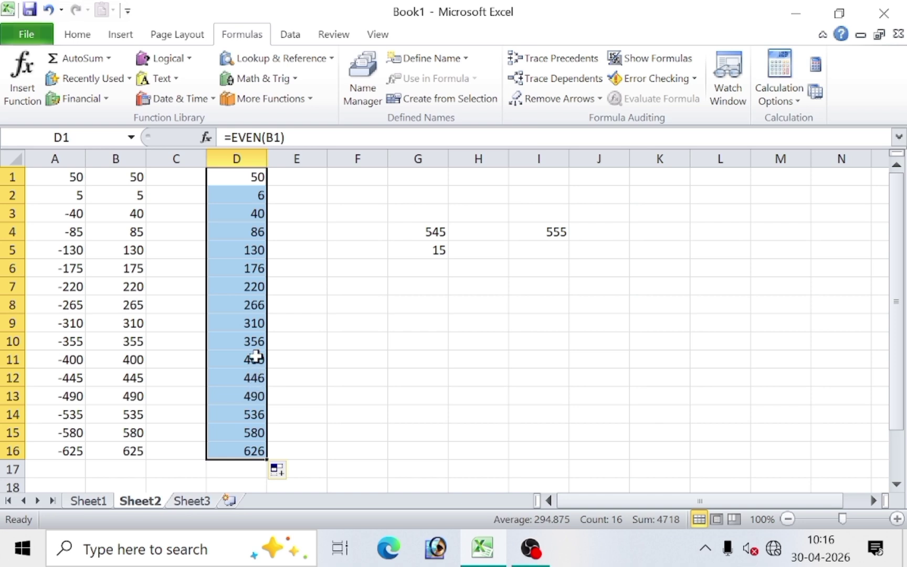
{"action": "left_click", "coordinate": [299, 340]}
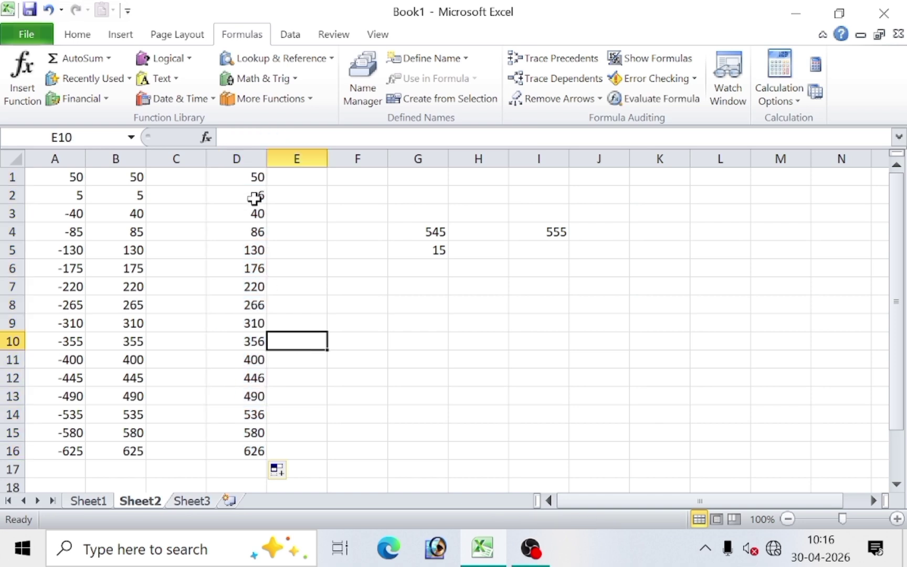
Compare the EVEN results in column D with the source numbers in column B, row by row through row 4.
{"action": "left_click_drag", "start_coordinate": [255, 176], "coordinate": [255, 447]}
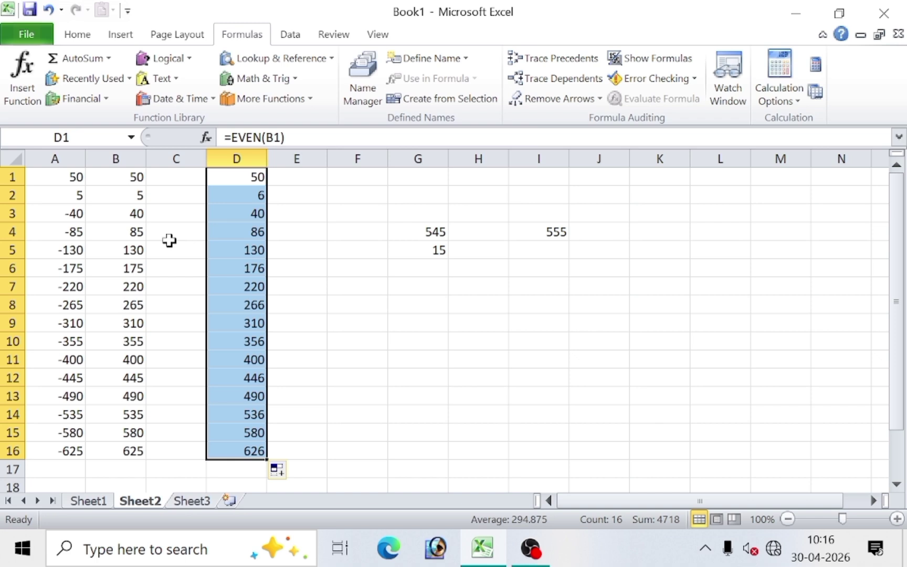
{"action": "left_click", "coordinate": [130, 179]}
{"action": "left_click", "coordinate": [232, 174]}
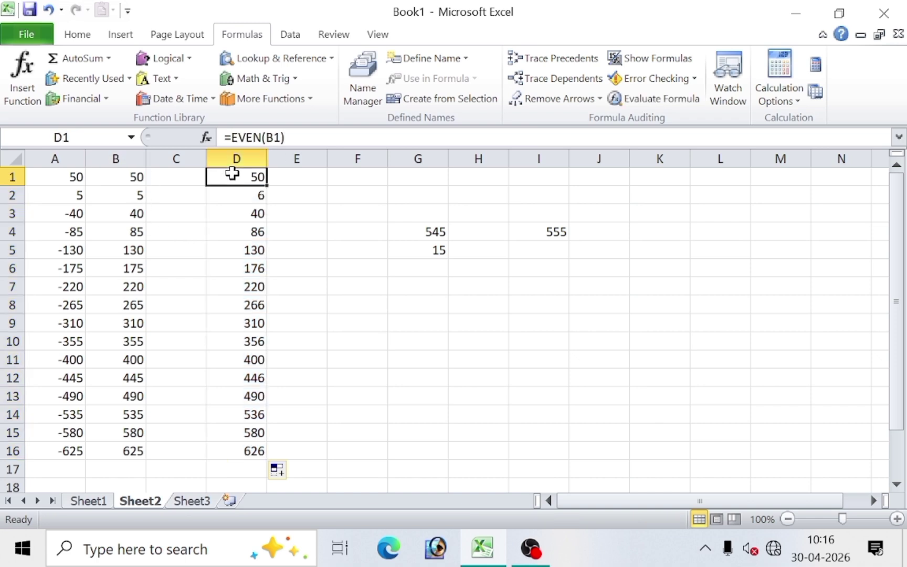
{"action": "left_click", "coordinate": [136, 196]}
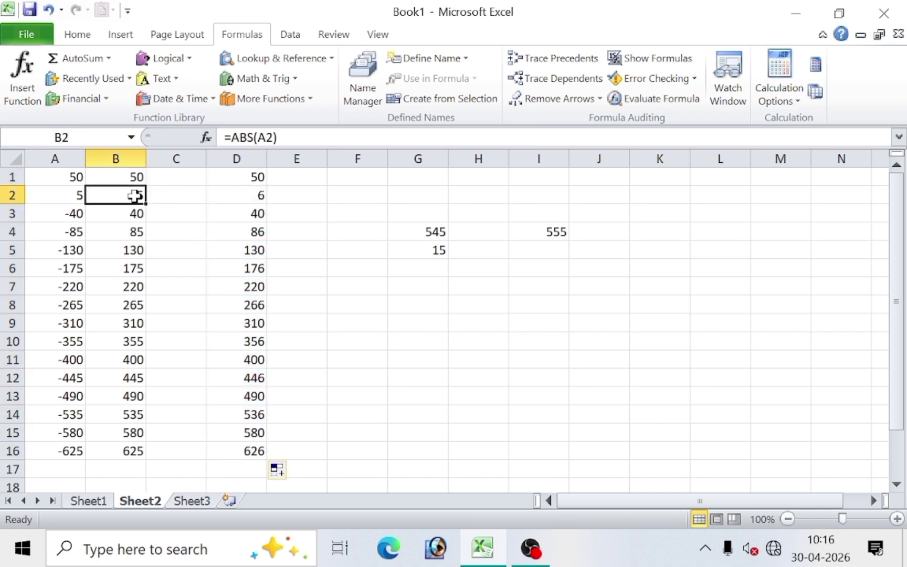
{"action": "left_click", "coordinate": [261, 197]}
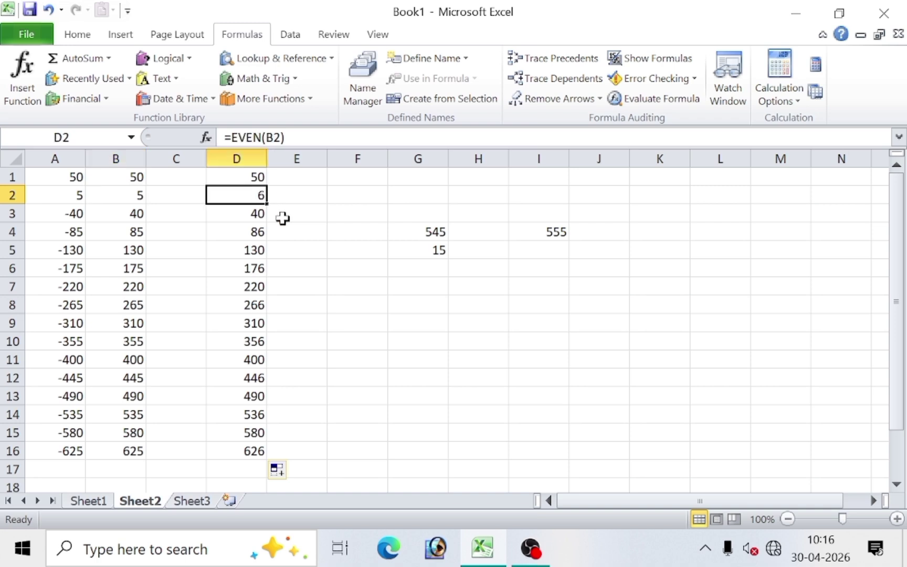
{"action": "left_click", "coordinate": [131, 199]}
{"action": "left_click", "coordinate": [247, 196]}
{"action": "left_click_drag", "start_coordinate": [132, 220], "coordinate": [139, 234]}
{"action": "left_click", "coordinate": [239, 212]}
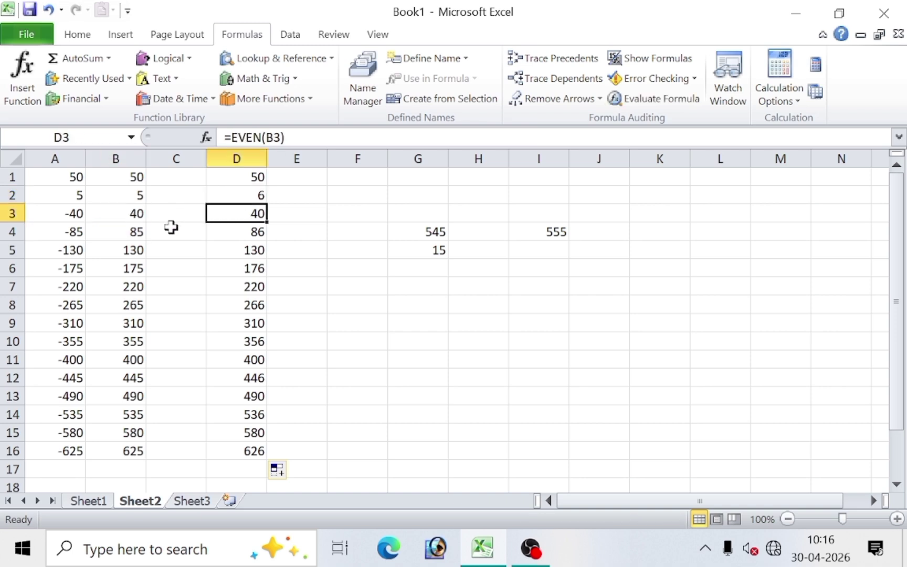
{"action": "left_click", "coordinate": [136, 232]}
{"action": "left_click", "coordinate": [244, 233]}
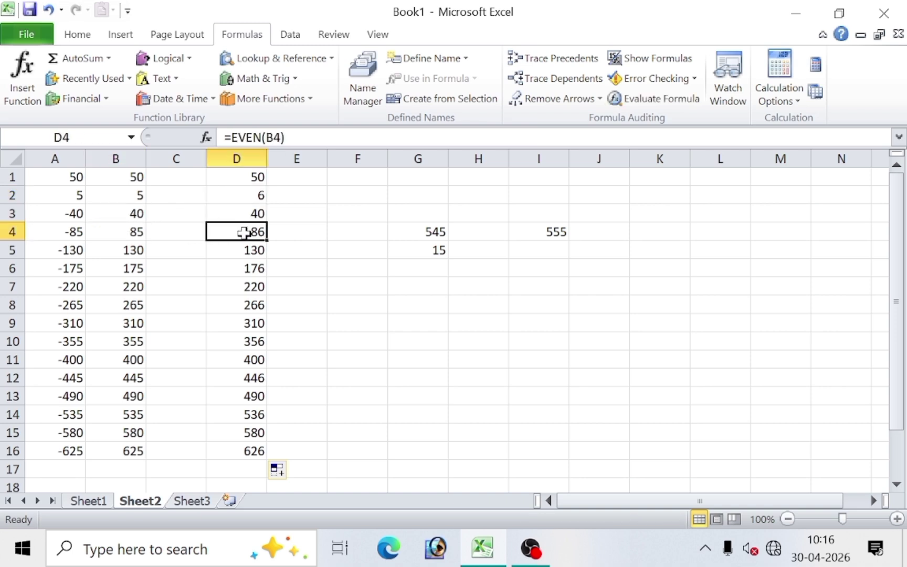
{"action": "left_click", "coordinate": [111, 233]}
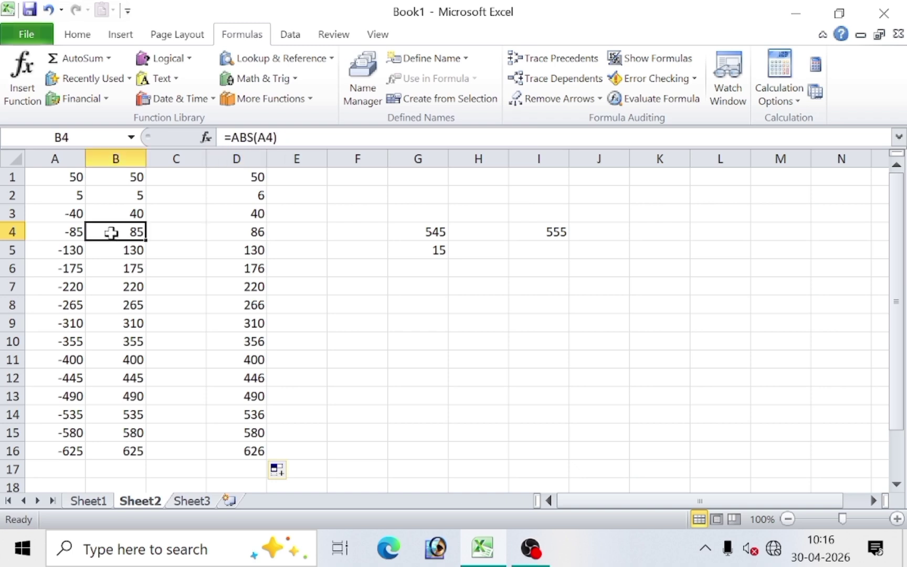
{"action": "left_click", "coordinate": [243, 233]}
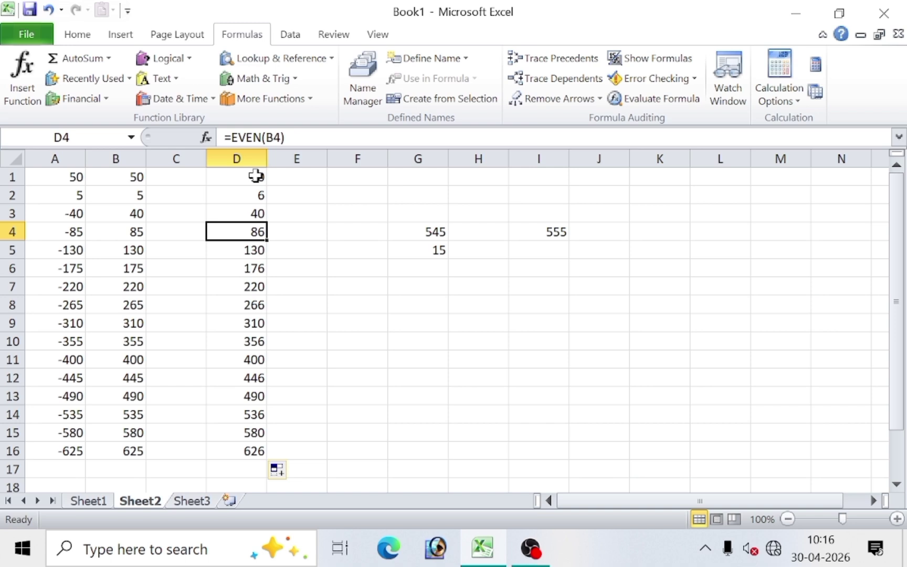
{"action": "left_click_drag", "start_coordinate": [255, 177], "coordinate": [347, 339]}
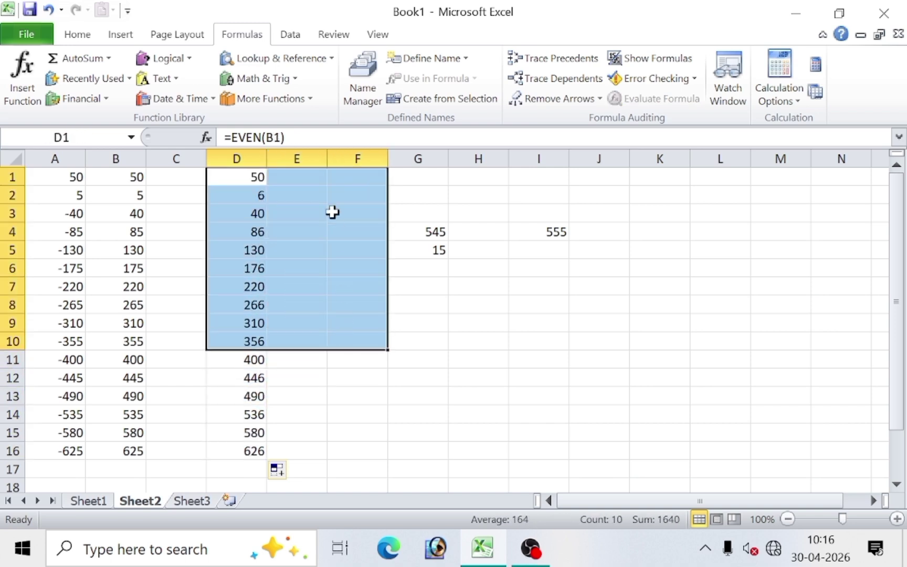
Enter the formula =ODD(B1) in cell E1 and copy it down through E16.
{"action": "left_click", "coordinate": [304, 176]}
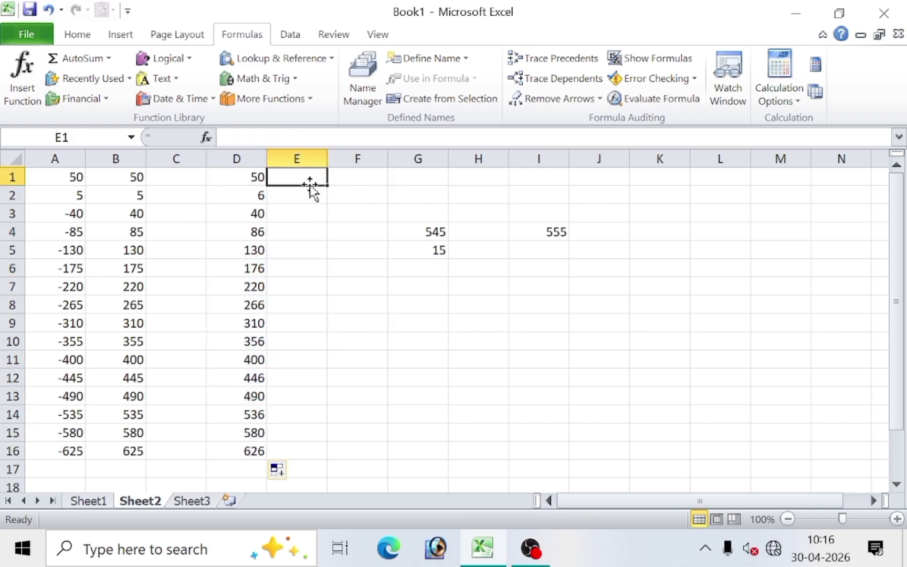
{"action": "type", "text": "=odd"}
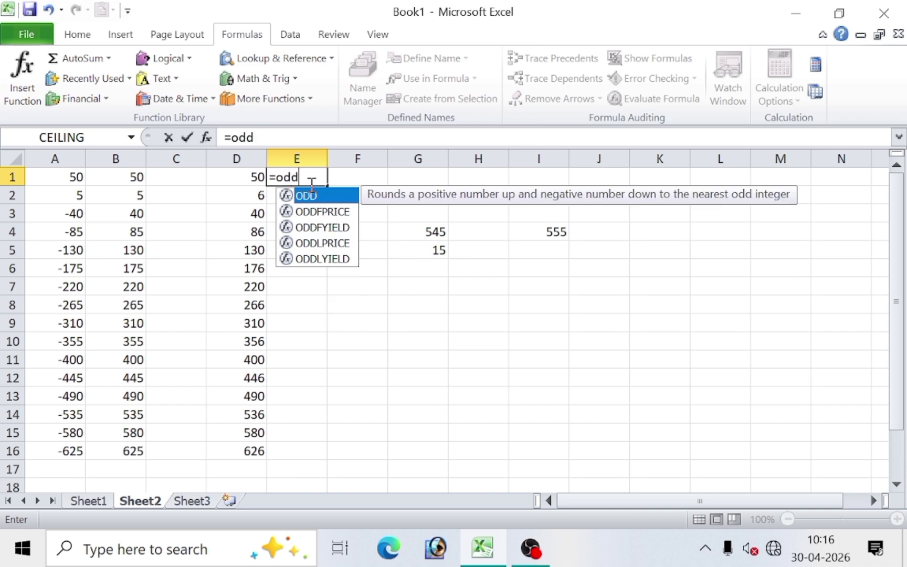
{"action": "type", "text": "("}
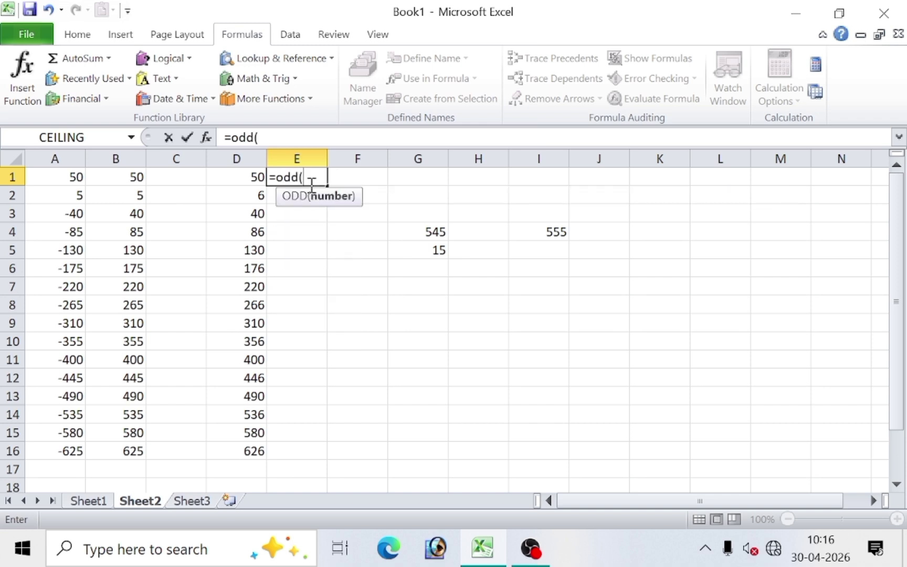
{"action": "left_click", "coordinate": [131, 179]}
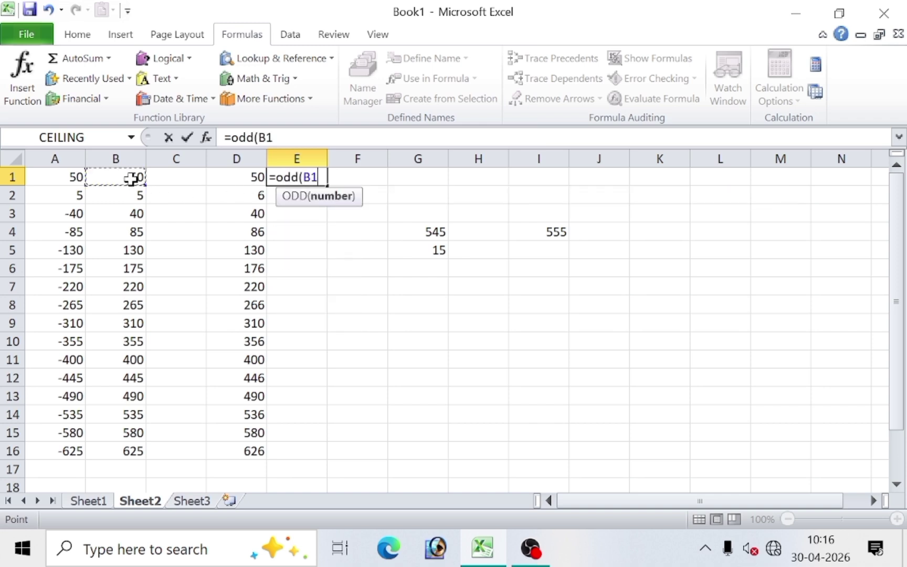
{"action": "type", "text": ")"}
{"action": "key", "text": "Return"}
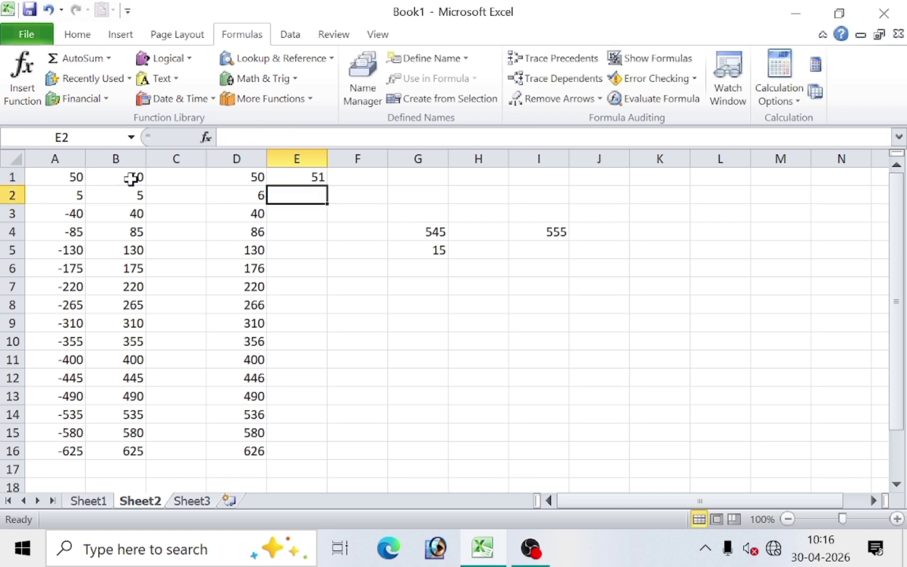
{"action": "left_click", "coordinate": [308, 170]}
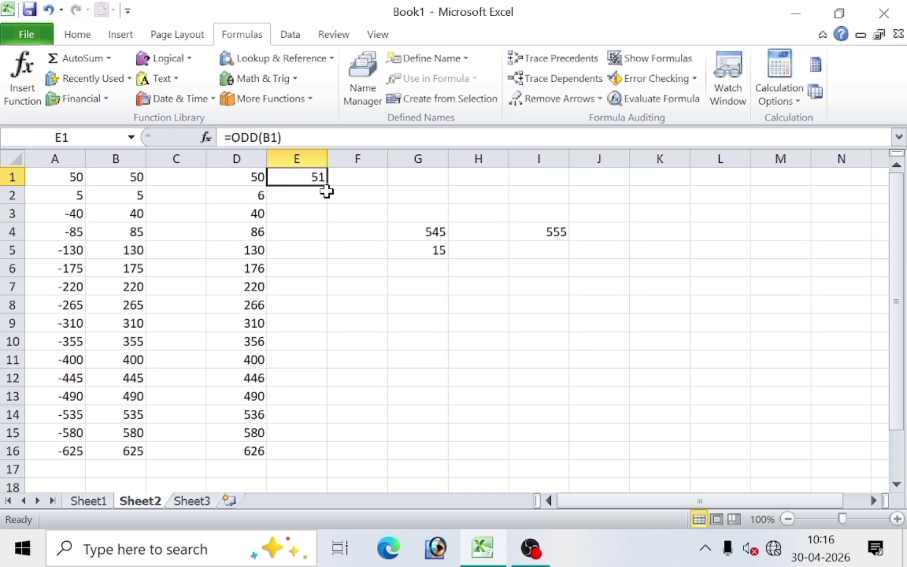
{"action": "left_click_drag", "start_coordinate": [328, 187], "coordinate": [311, 460]}
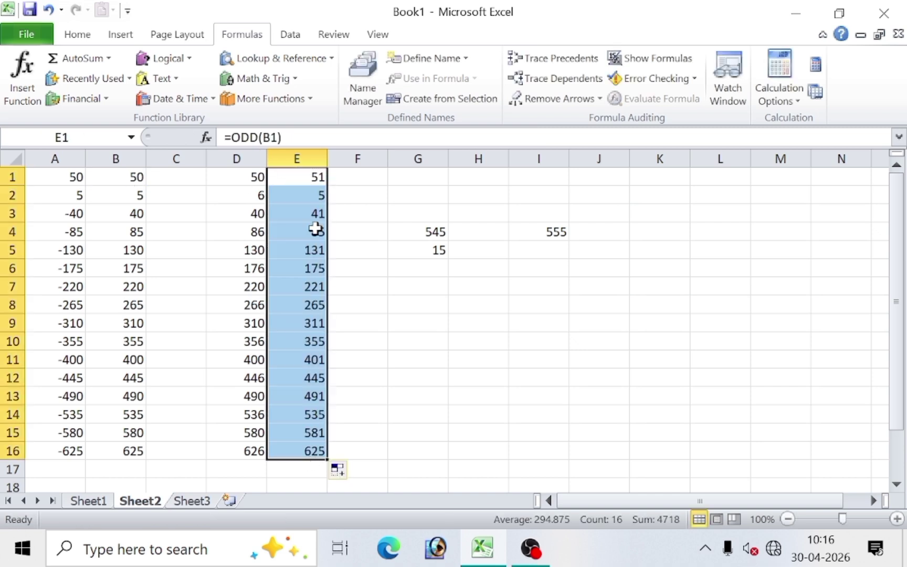
Compare the ODD results in column E with the EVEN results in column D and the source numbers in column B for rows 1 to 3.
{"action": "left_click", "coordinate": [316, 199]}
{"action": "left_click", "coordinate": [131, 198]}
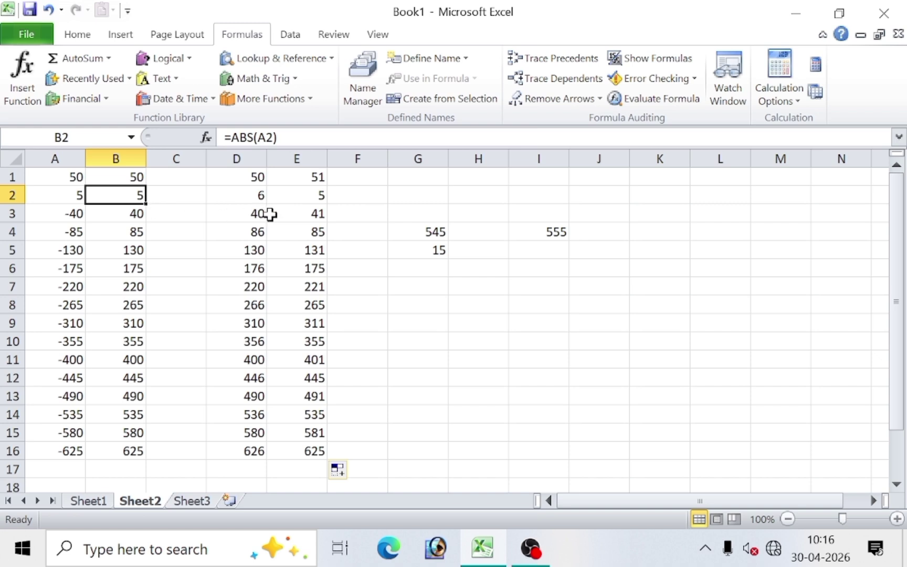
{"action": "left_click", "coordinate": [309, 215]}
{"action": "left_click", "coordinate": [247, 213]}
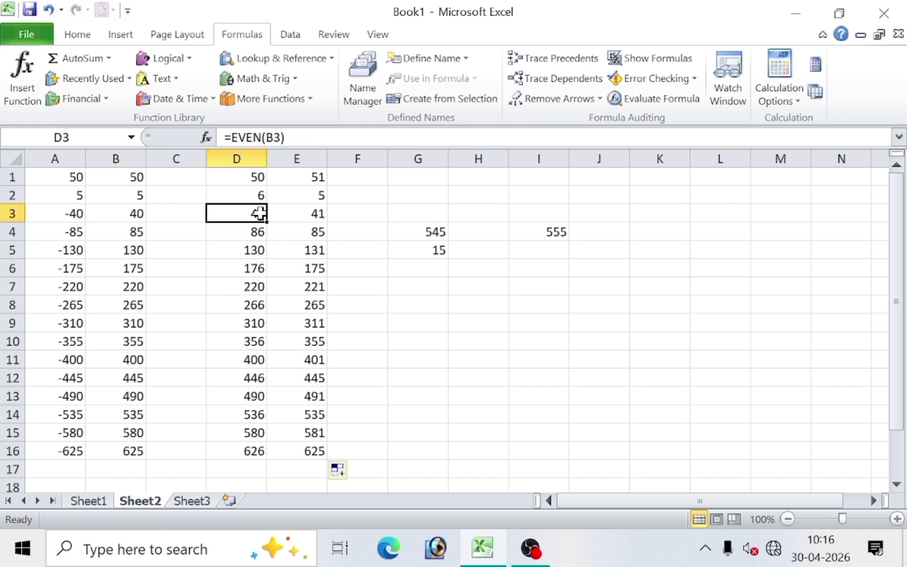
{"action": "left_click", "coordinate": [310, 212]}
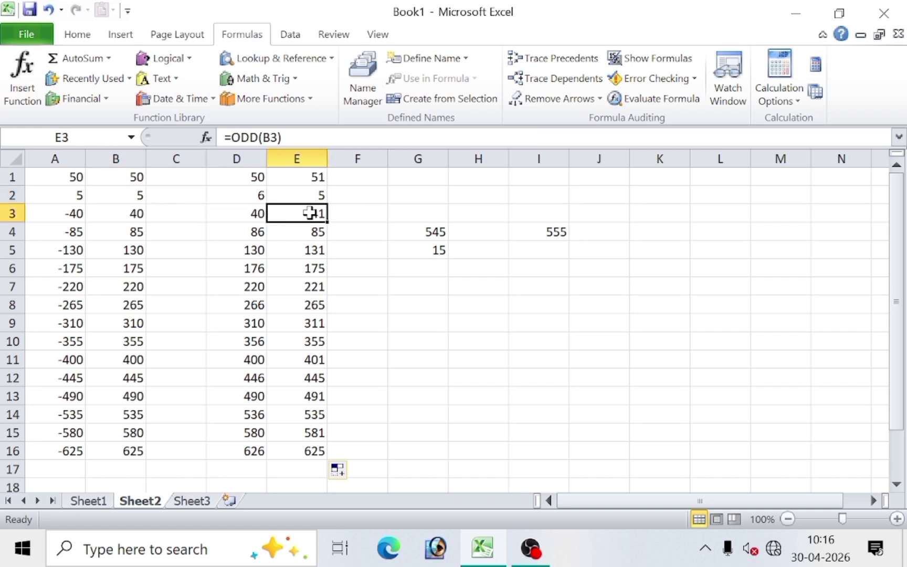
{"action": "left_click", "coordinate": [249, 174]}
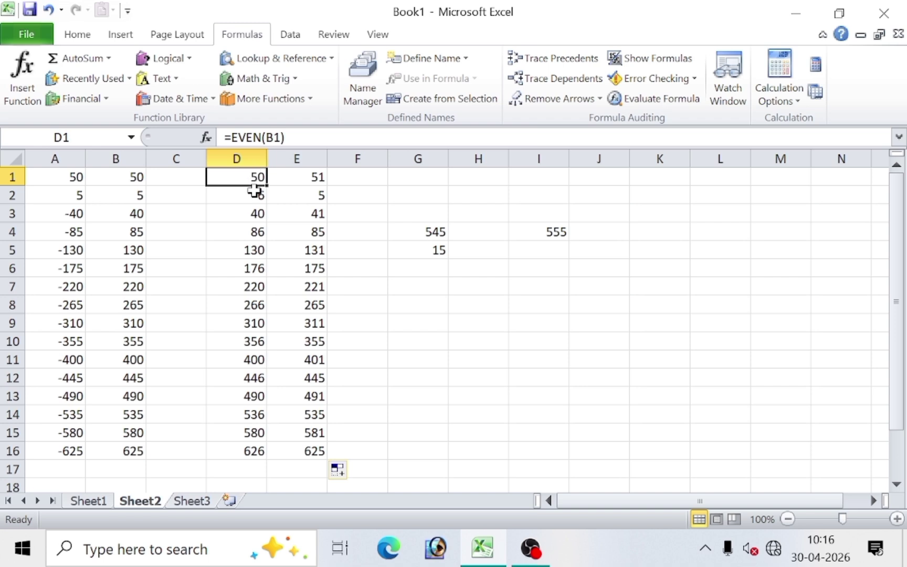
{"action": "left_click", "coordinate": [131, 179]}
{"action": "left_click", "coordinate": [246, 176]}
{"action": "left_click", "coordinate": [296, 179]}
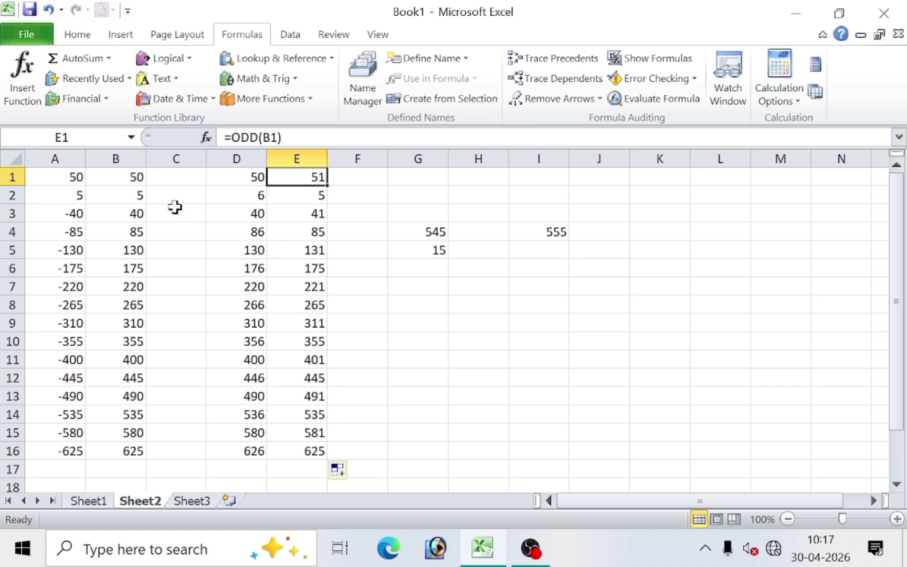
{"action": "left_click", "coordinate": [136, 199]}
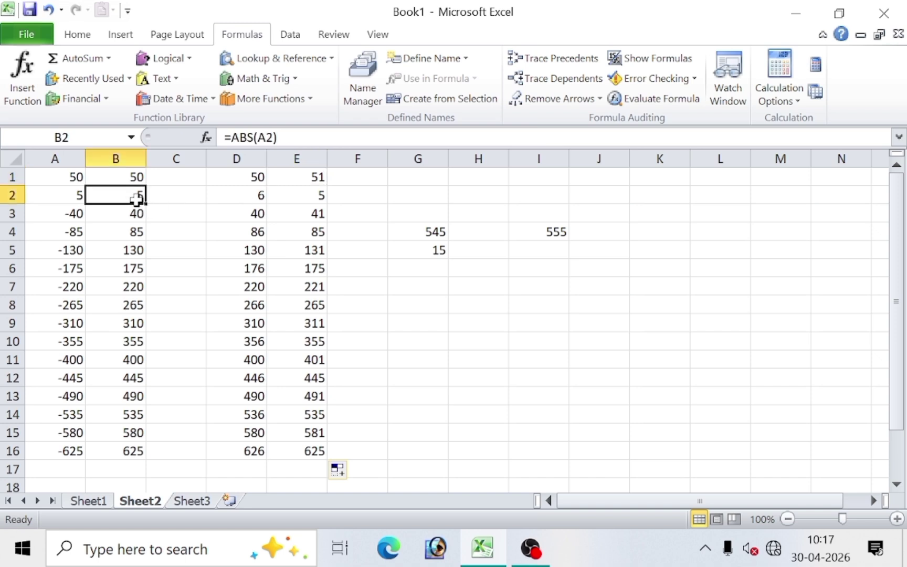
{"action": "left_click", "coordinate": [307, 197]}
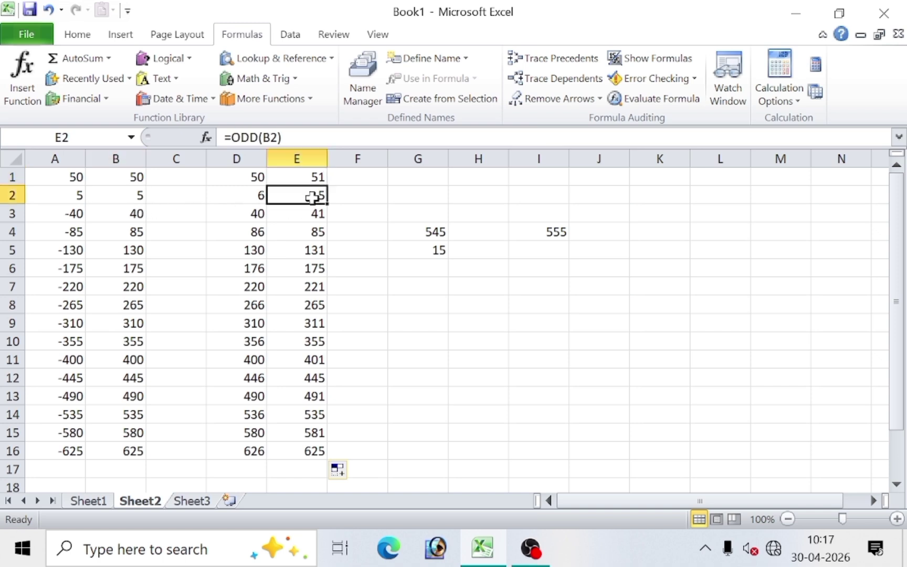
{"action": "left_click", "coordinate": [254, 198]}
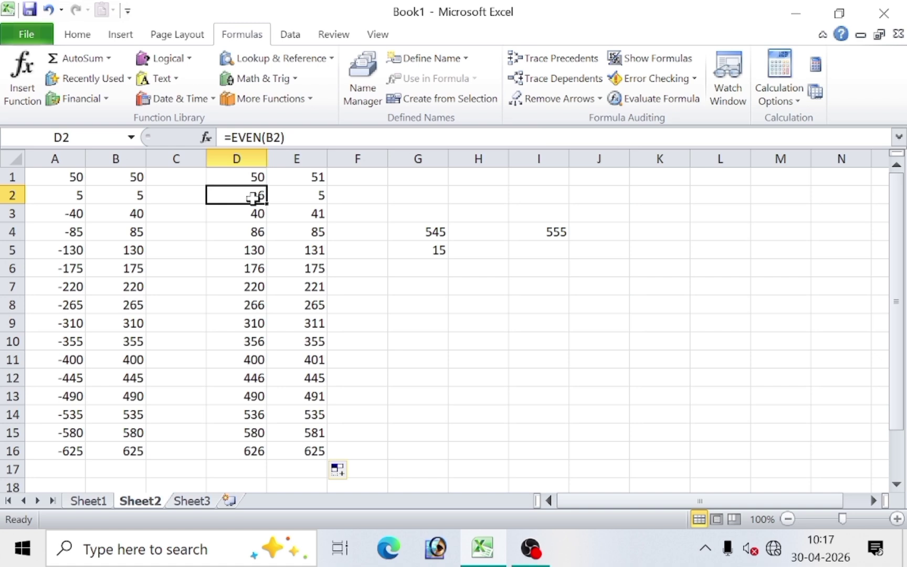
Look up the FACT function in the Math & Trig function list.
{"action": "left_click", "coordinate": [344, 226]}
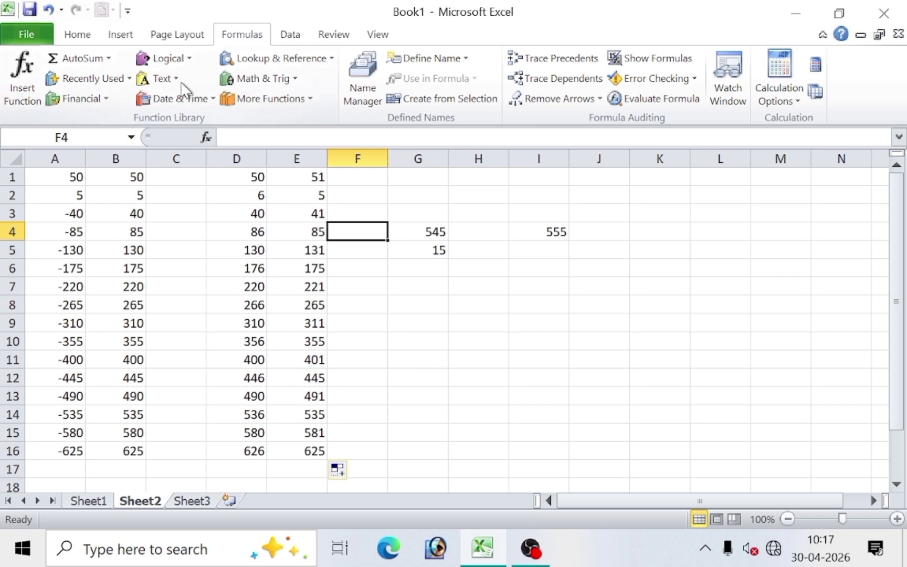
{"action": "left_click", "coordinate": [262, 84]}
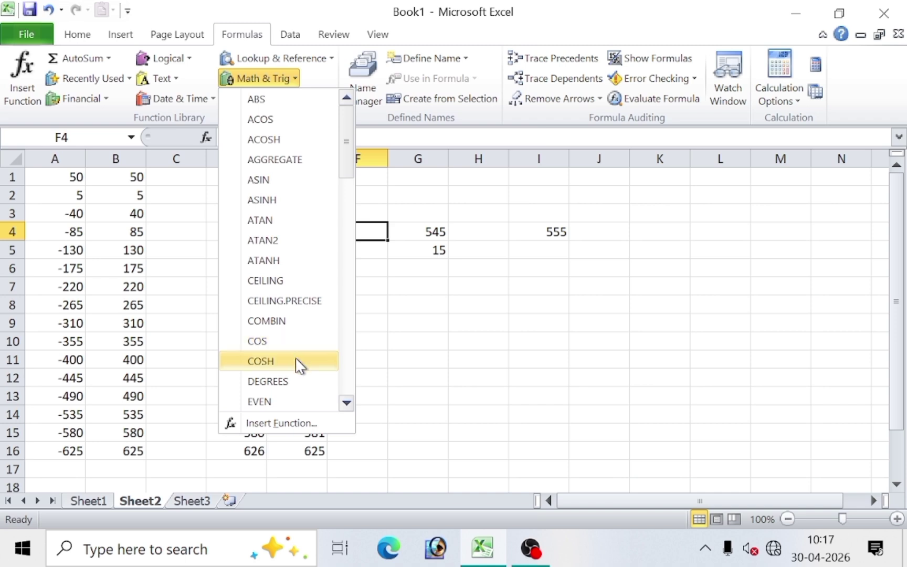
{"action": "scroll", "coordinate": [297, 378], "scroll_direction": "down", "scroll_amount": 2}
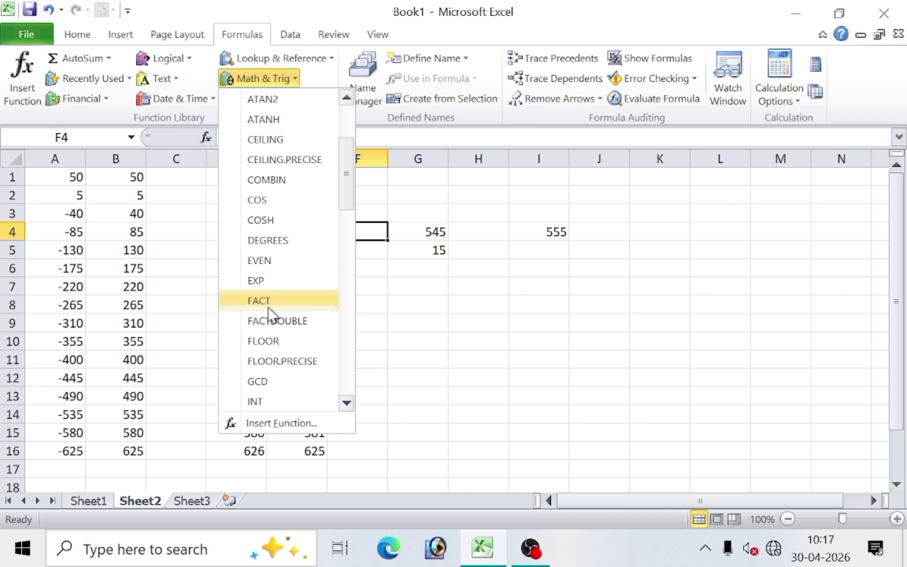
{"action": "left_click", "coordinate": [455, 297]}
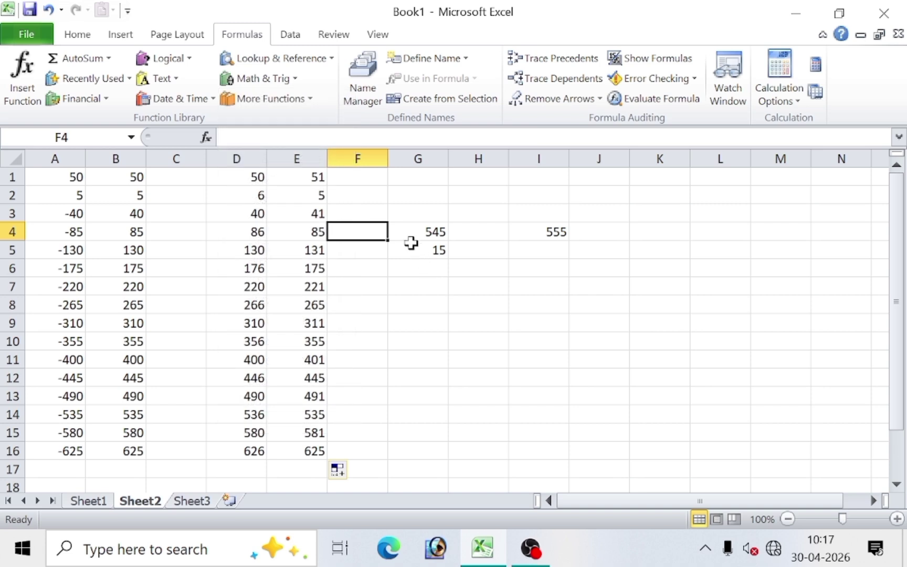
Clear all the earlier example data from the range A1:K17 on Sheet2.
{"action": "left_click", "coordinate": [405, 225]}
{"action": "left_click_drag", "start_coordinate": [58, 179], "coordinate": [630, 470]}
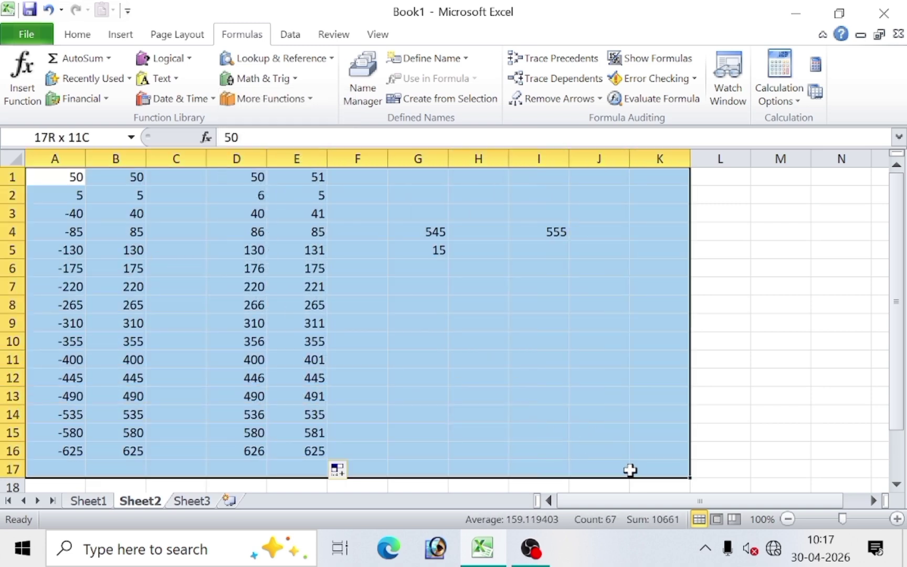
{"action": "key", "text": "Delete"}
{"action": "left_click", "coordinate": [417, 297]}
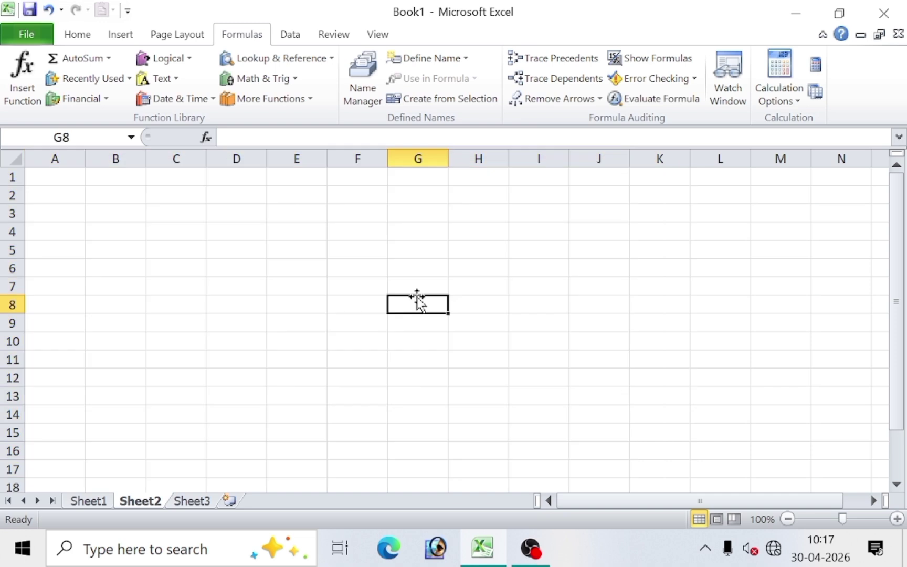
Enter the number 5 in cell E4 as the source value for a factorial example.
{"action": "left_click", "coordinate": [261, 237]}
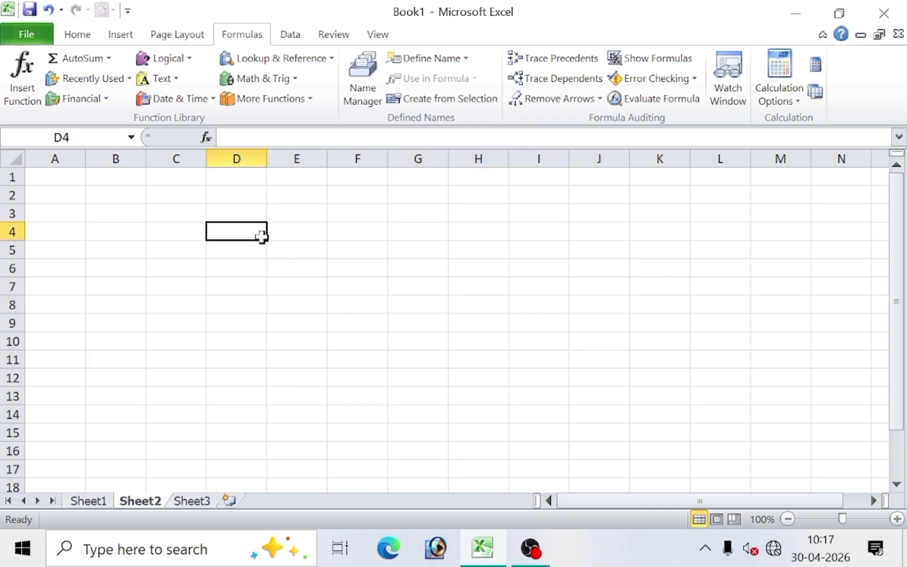
{"action": "type", "text": "5"}
{"action": "left_click", "coordinate": [358, 285]}
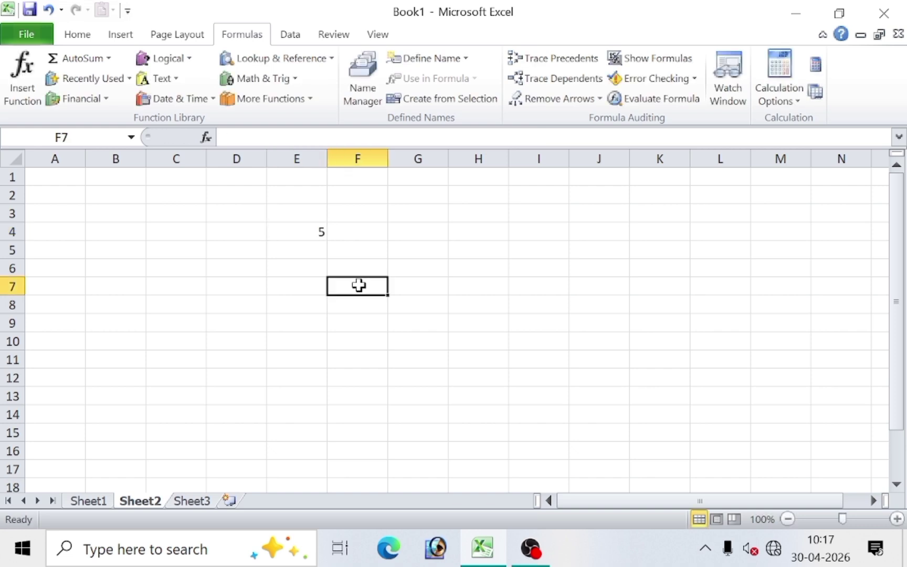
Write the factorial expansion 1*2*3*4*5 as text in cell D6 and widen column D to fit it.
{"action": "left_click", "coordinate": [249, 269]}
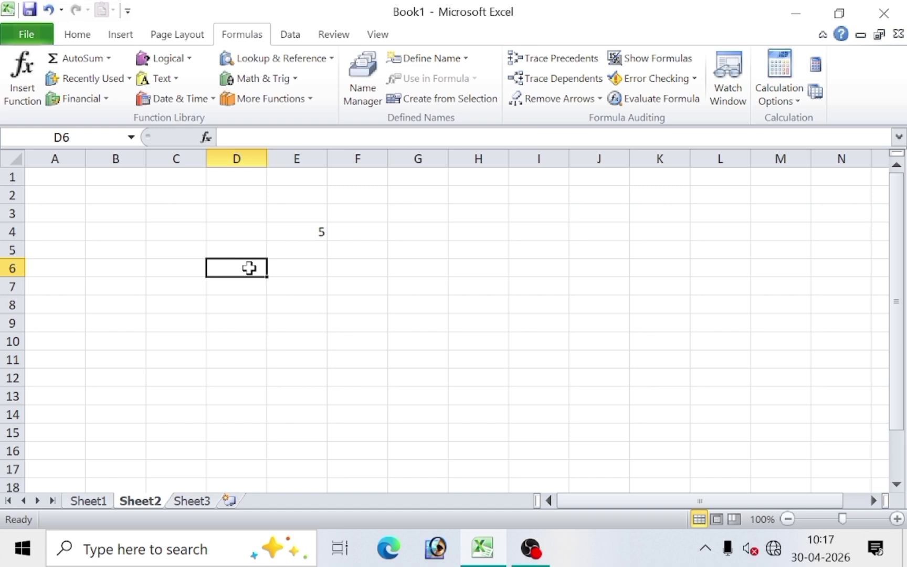
{"action": "type", "text": "1"}
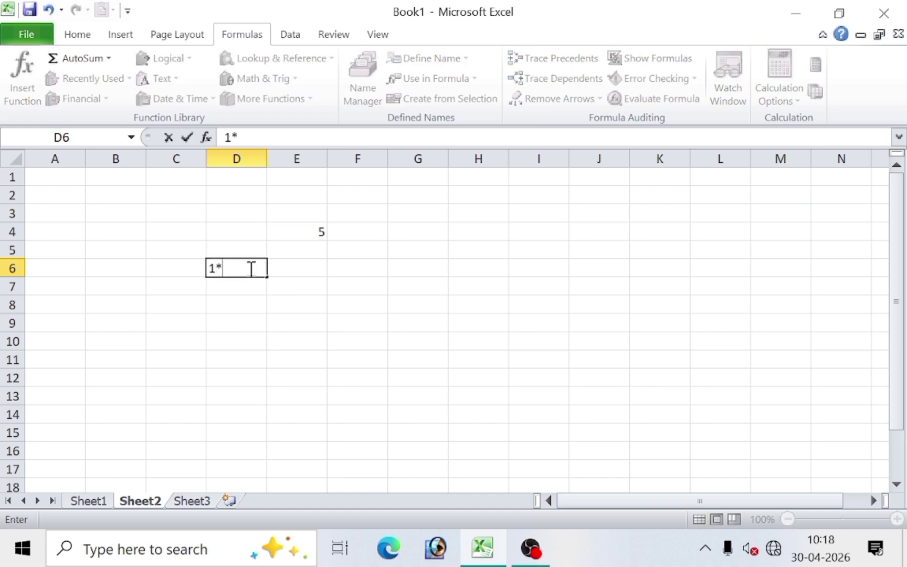
{"action": "type", "text": "*2*3*4*"}
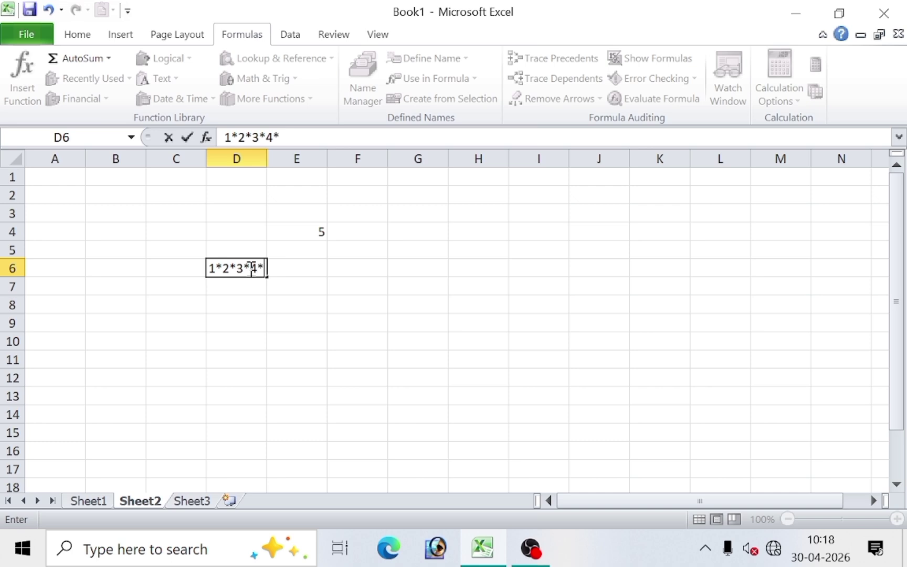
{"action": "type", "text": "5"}
{"action": "key", "text": "Return"}
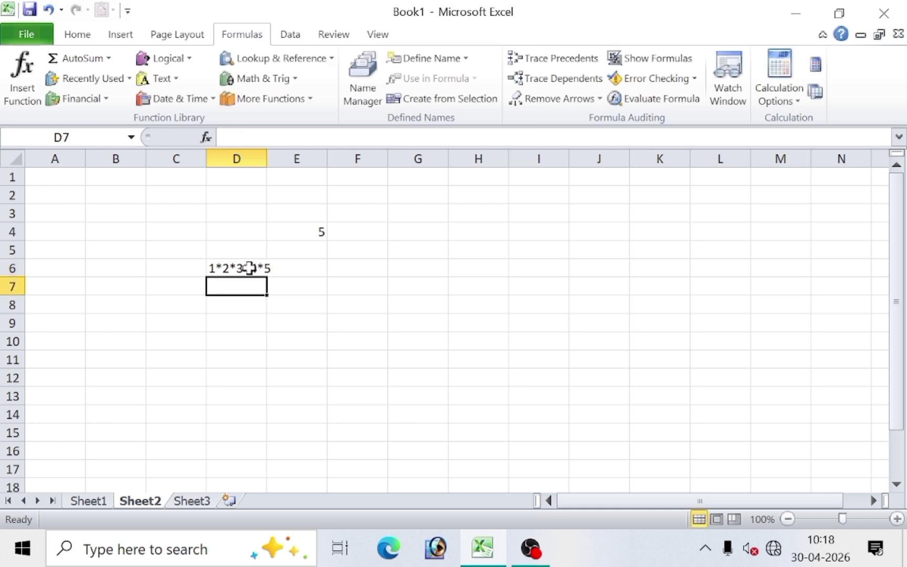
{"action": "left_click", "coordinate": [249, 268]}
{"action": "left_click_drag", "start_coordinate": [265, 159], "coordinate": [282, 158]}
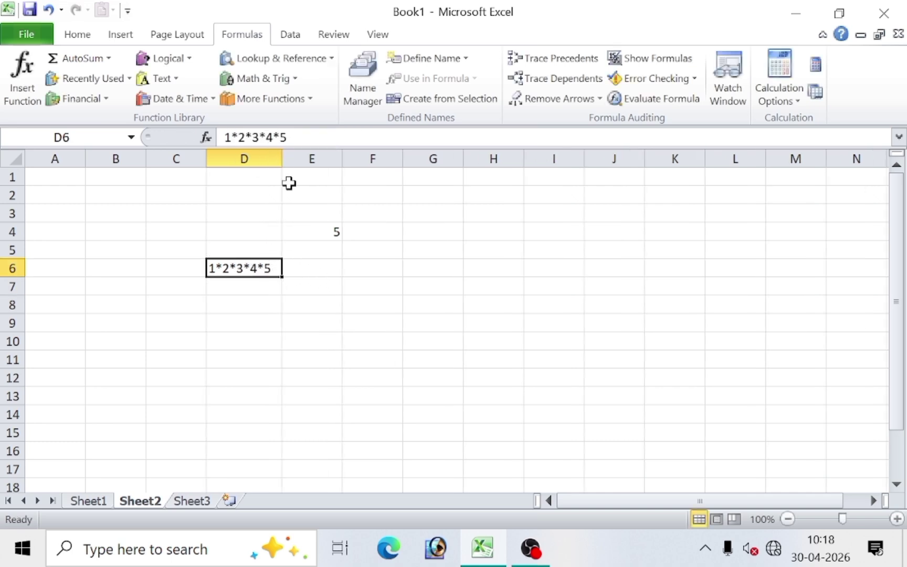
Enter the product 120 in cell D8 below the written-out multiplication.
{"action": "left_click", "coordinate": [250, 304]}
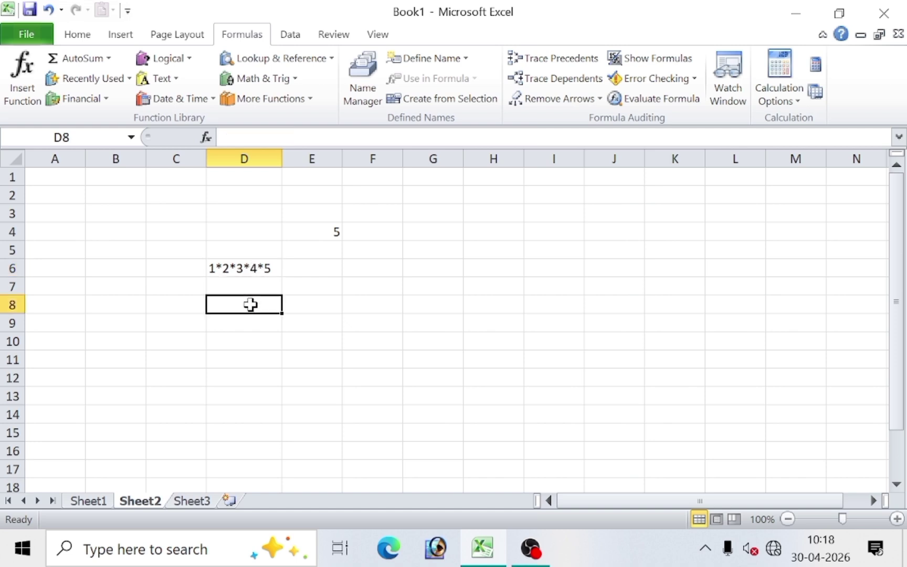
{"action": "left_click", "coordinate": [320, 227]}
{"action": "left_click", "coordinate": [249, 299]}
{"action": "type", "text": "1"}
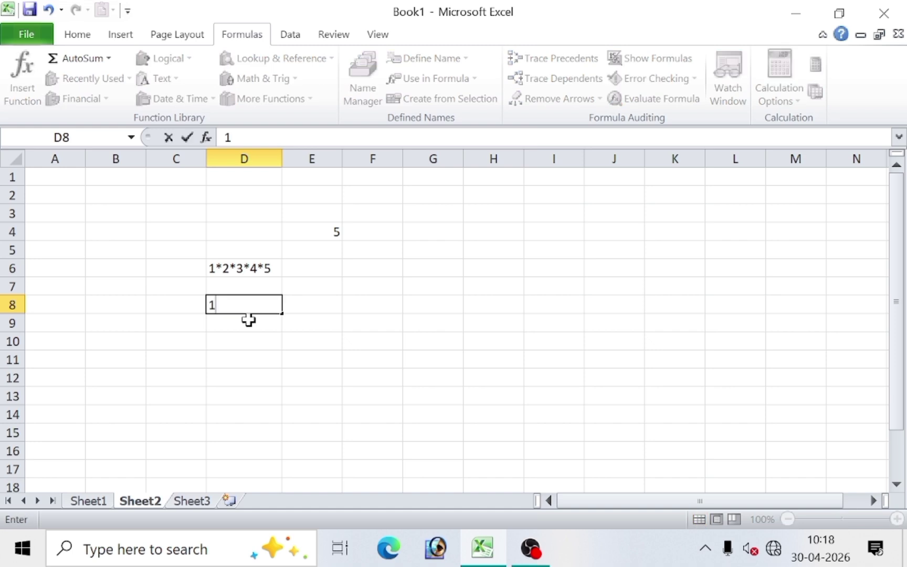
{"action": "type", "text": "20"}
{"action": "left_click", "coordinate": [328, 340]}
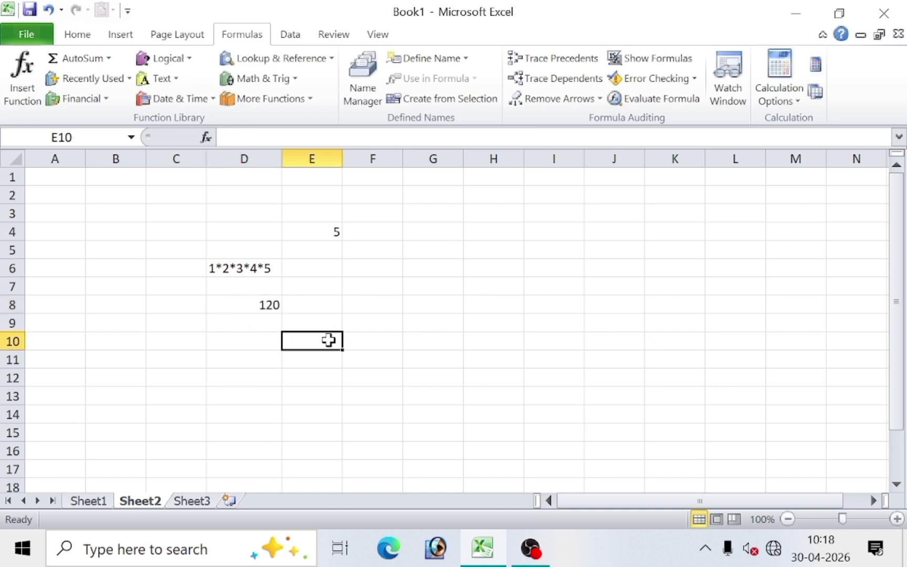
Review the expansion in D6, the product in D8 and the number in E4, and locate FACT among the Math & Trig functions.
{"action": "left_click", "coordinate": [253, 273]}
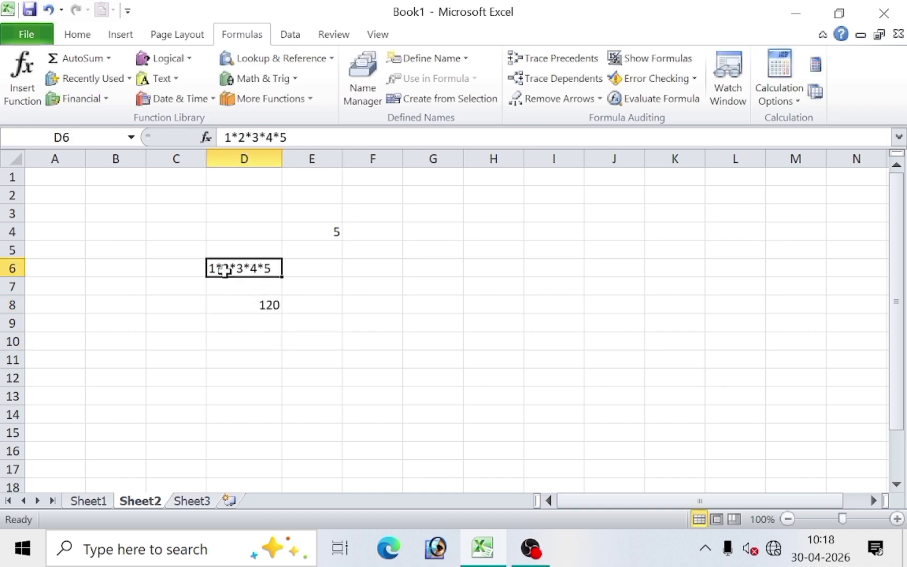
{"action": "left_click", "coordinate": [257, 309]}
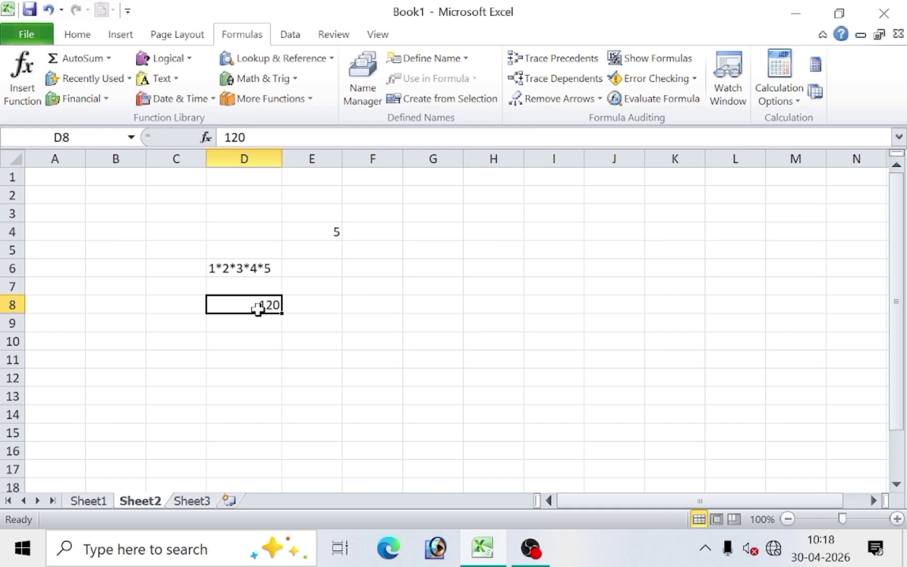
{"action": "left_click", "coordinate": [335, 236]}
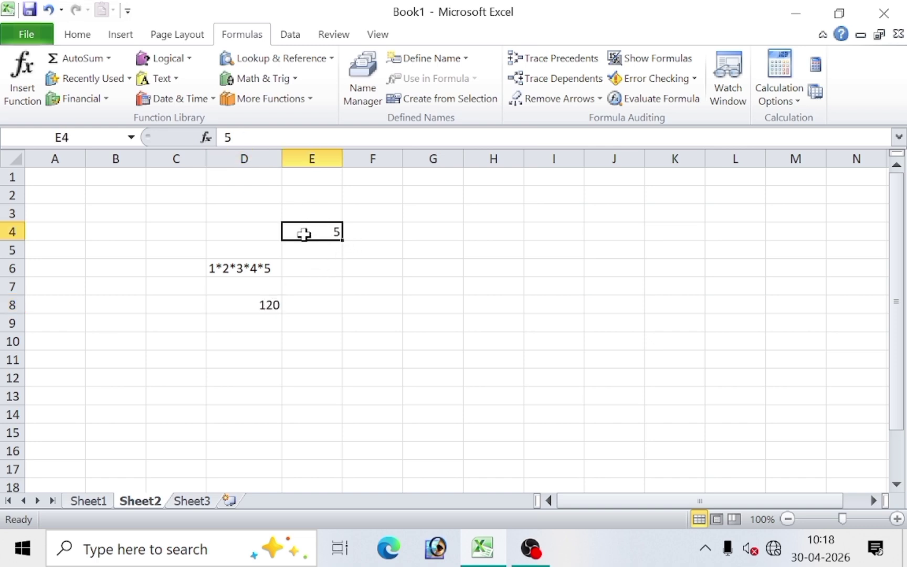
{"action": "left_click", "coordinate": [279, 80]}
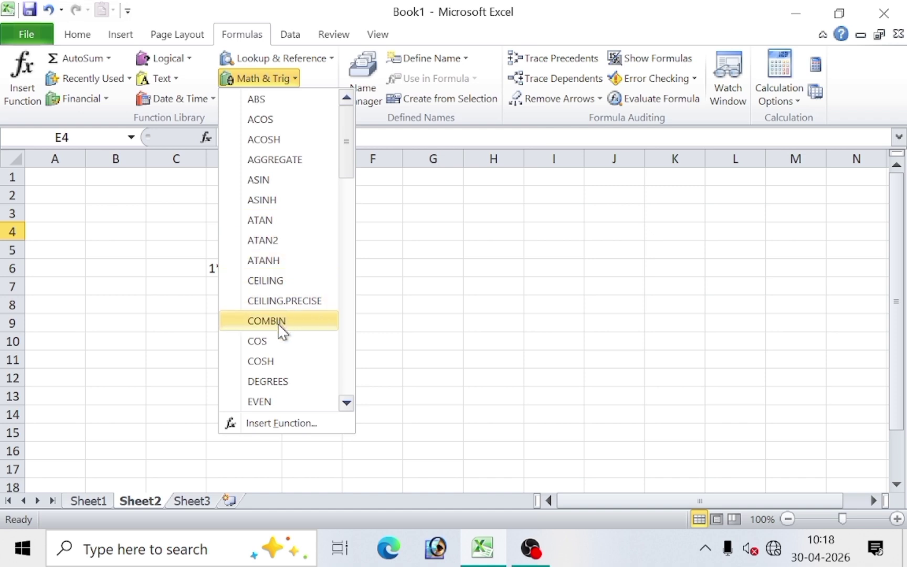
{"action": "scroll", "coordinate": [289, 344], "scroll_direction": "down", "scroll_amount": 5}
{"action": "scroll", "coordinate": [274, 370], "scroll_direction": "down", "scroll_amount": 5}
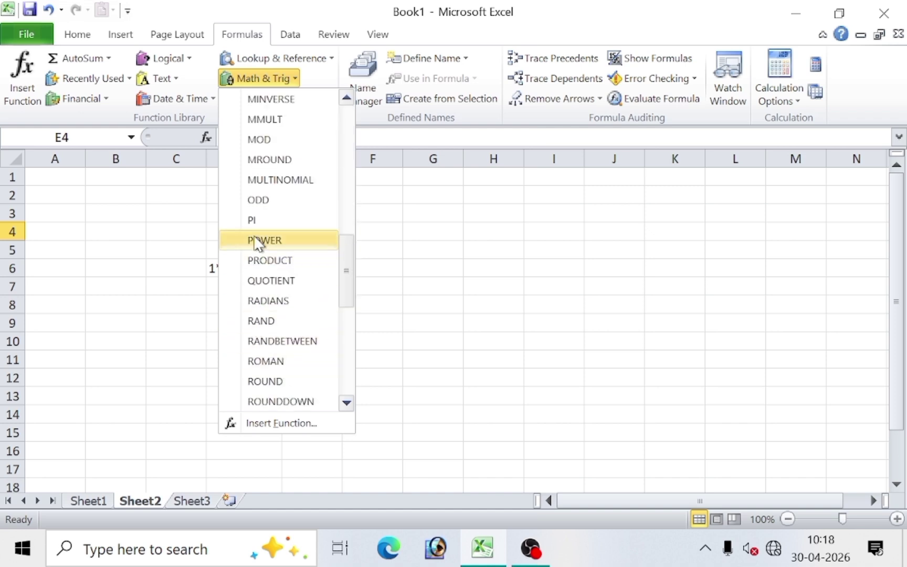
{"action": "scroll", "coordinate": [258, 229], "scroll_direction": "up", "scroll_amount": 7}
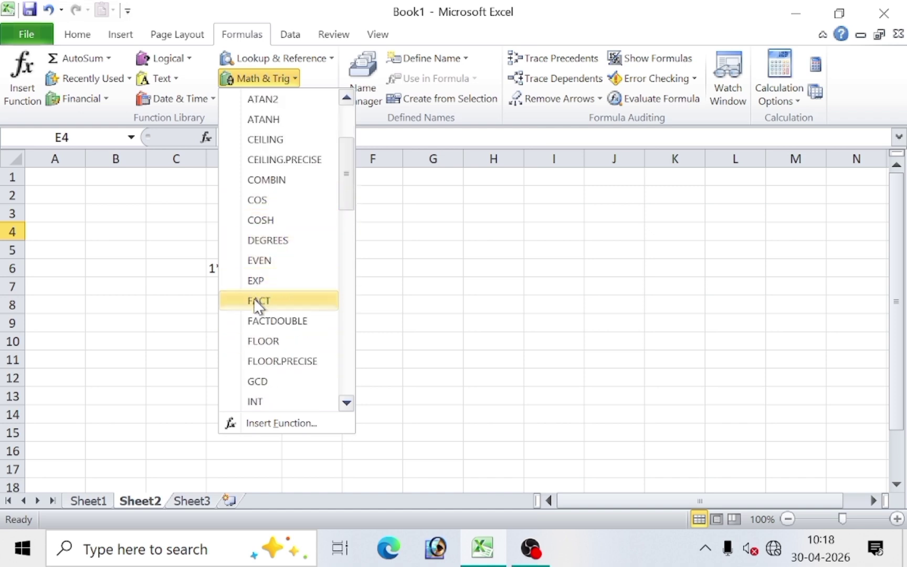
{"action": "left_click", "coordinate": [476, 247]}
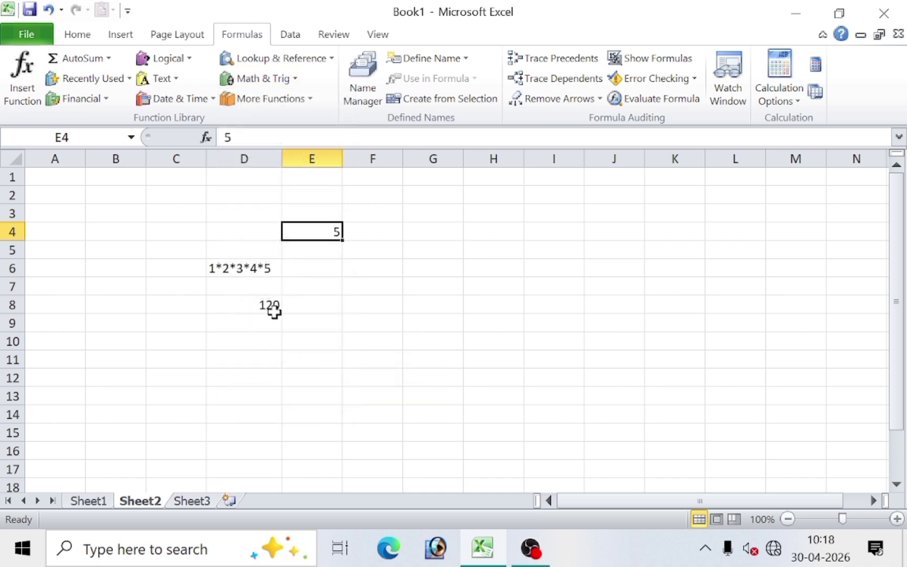
{"action": "left_click", "coordinate": [273, 310]}
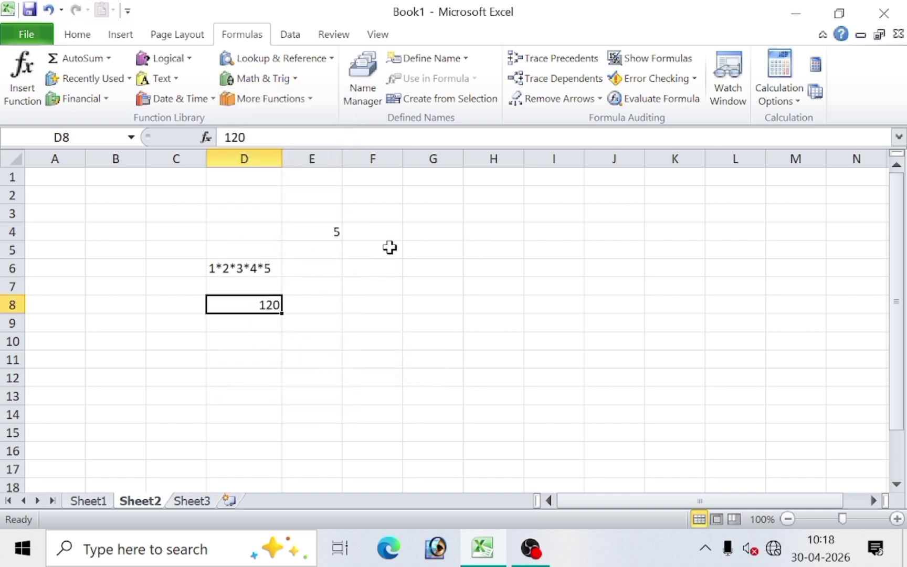
Enter the formula =FACT(E4) in cell G4 to calculate the factorial of the number in E4.
{"action": "left_click", "coordinate": [418, 234]}
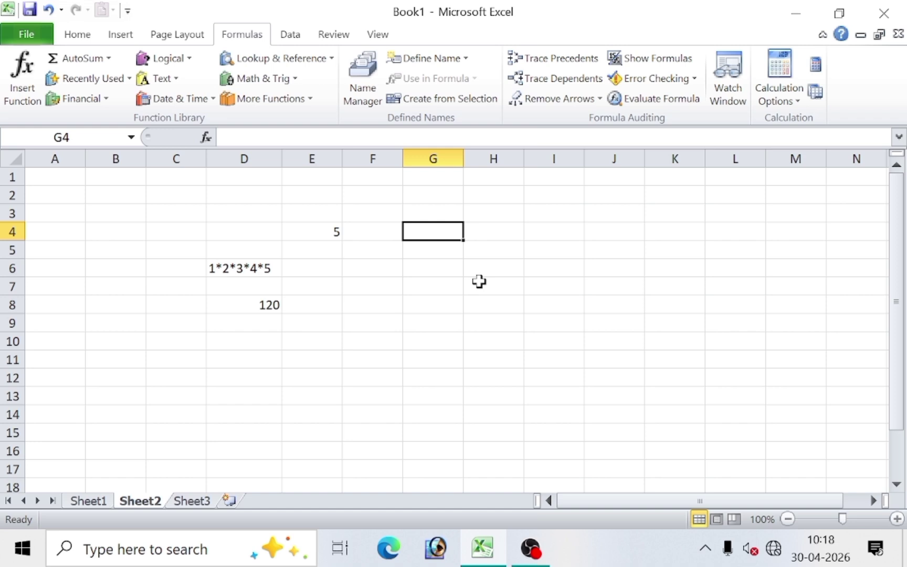
{"action": "type", "text": "=fa"}
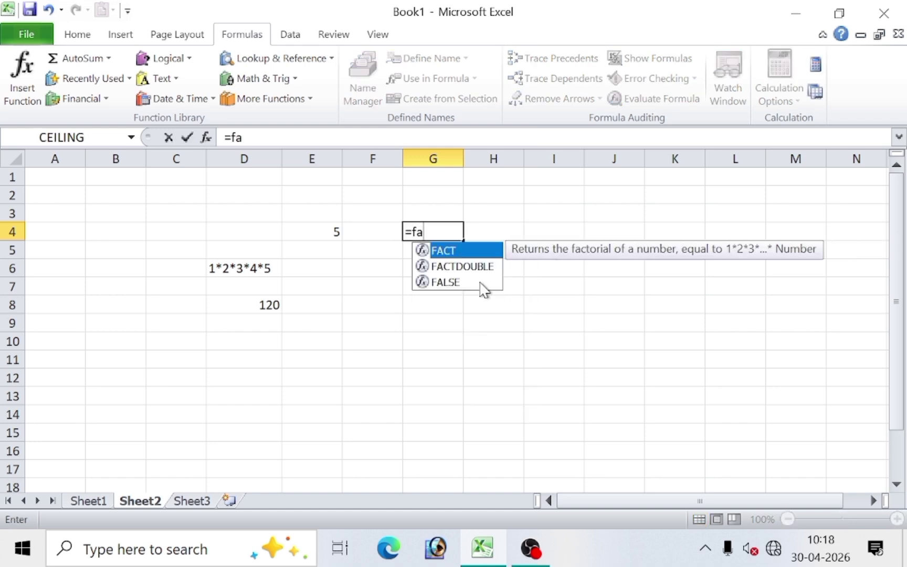
{"action": "type", "text": "ct"}
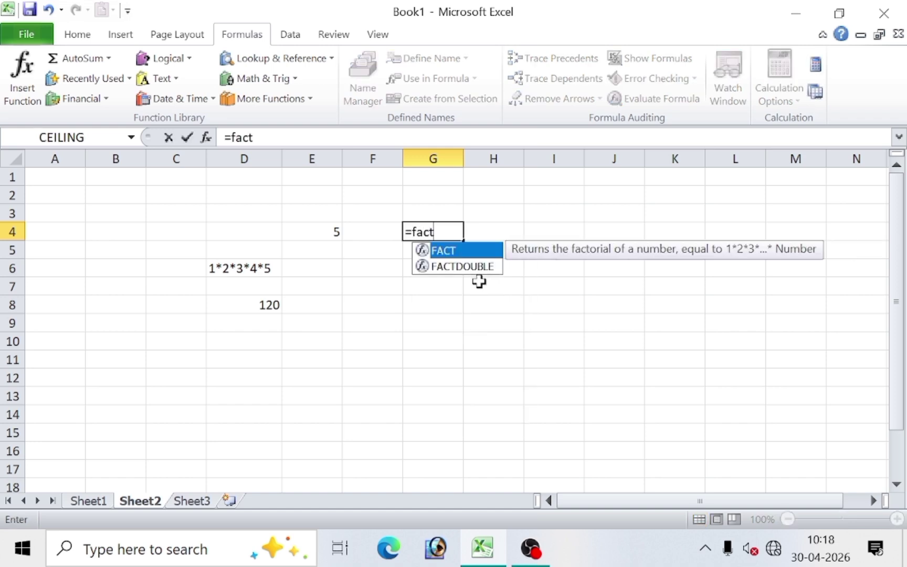
{"action": "type", "text": "("}
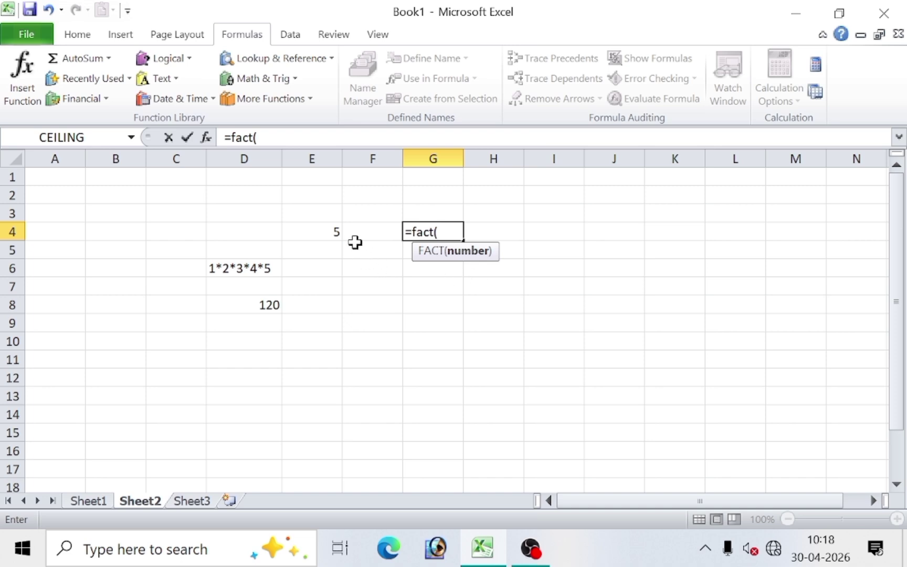
{"action": "left_click", "coordinate": [330, 230]}
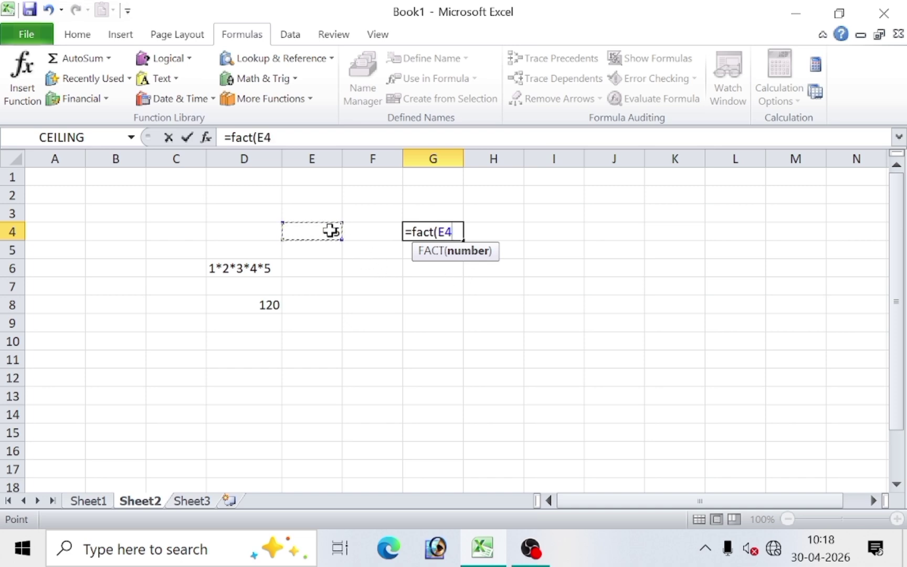
{"action": "type", "text": ")"}
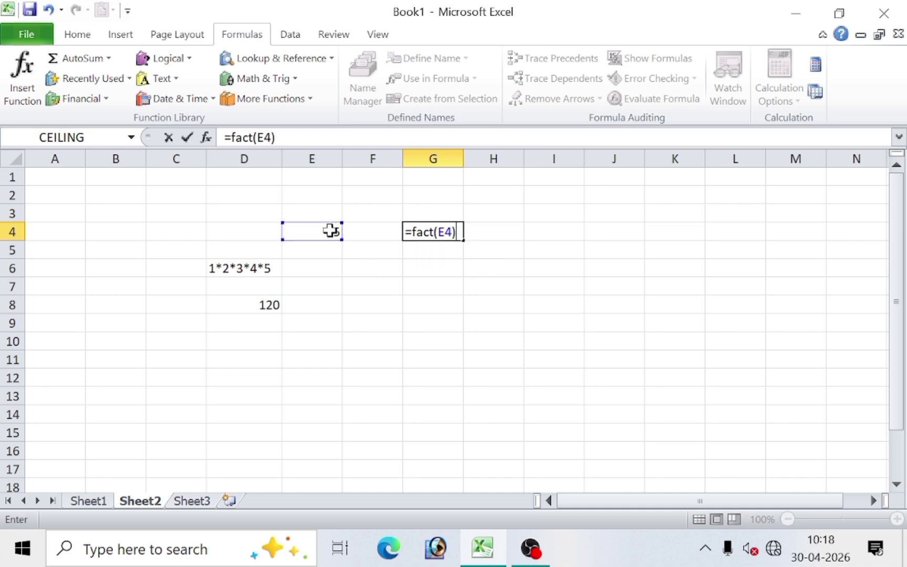
{"action": "key", "text": "Return"}
Compare the FACT result in G4 with its source number in E4.
{"action": "left_click", "coordinate": [330, 230]}
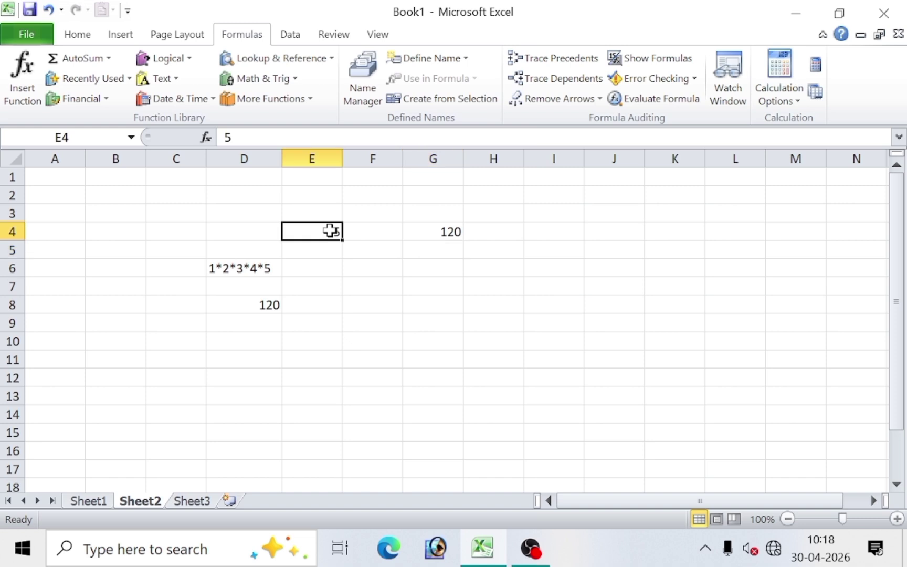
{"action": "left_click", "coordinate": [446, 236]}
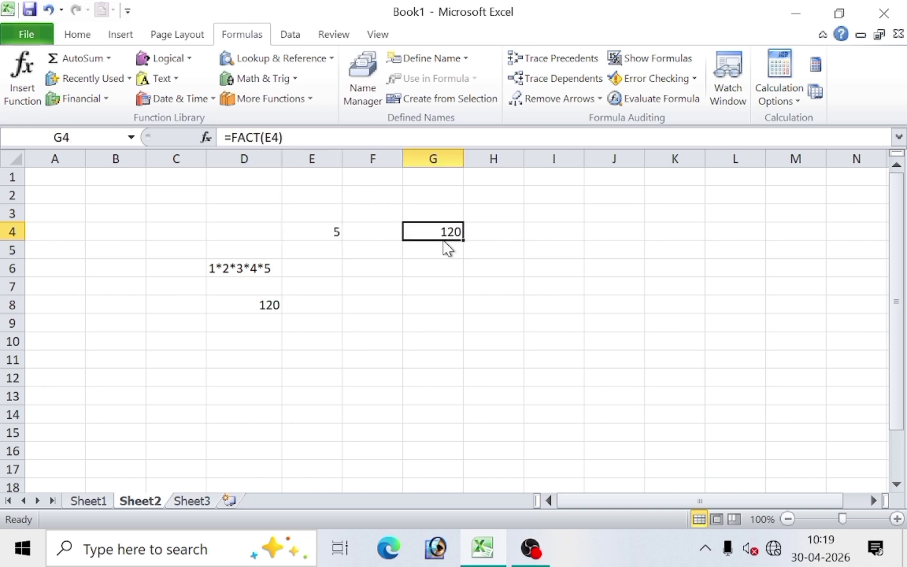
{"action": "left_click", "coordinate": [382, 290]}
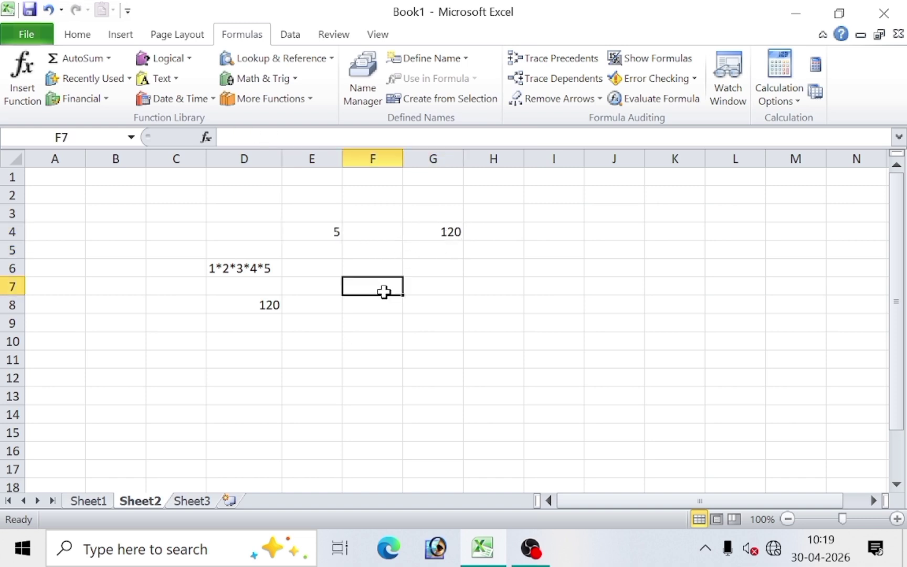
{"action": "left_click", "coordinate": [330, 235]}
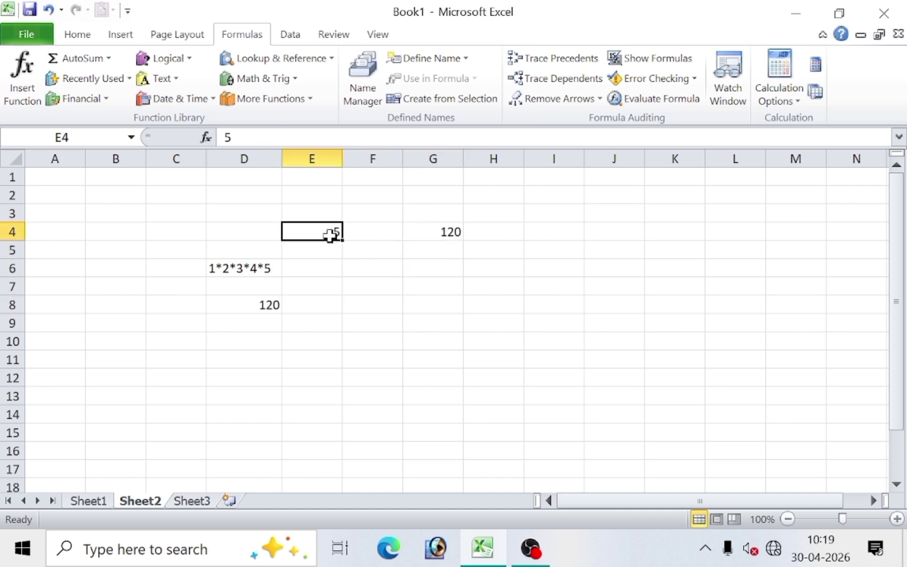
{"action": "left_click", "coordinate": [400, 305]}
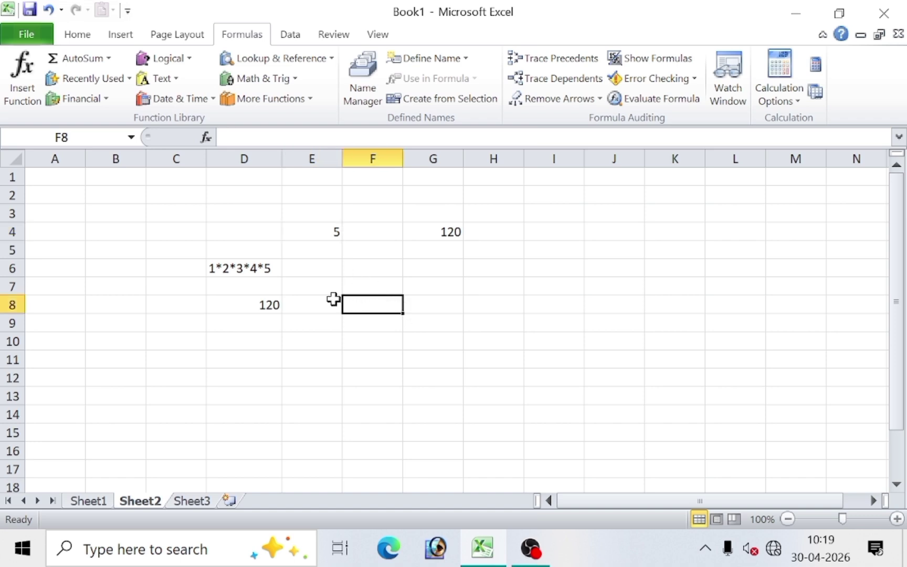
Review the expansion in D6 and the number in E4, and locate FLOOR among the Math & Trig functions.
{"action": "left_click", "coordinate": [227, 271]}
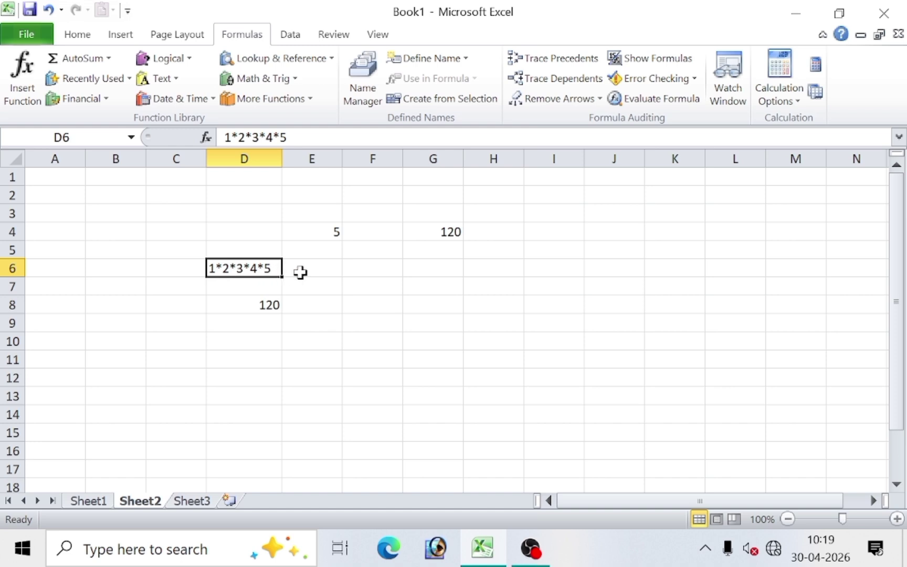
{"action": "left_click", "coordinate": [317, 233]}
{"action": "left_click", "coordinate": [294, 79]}
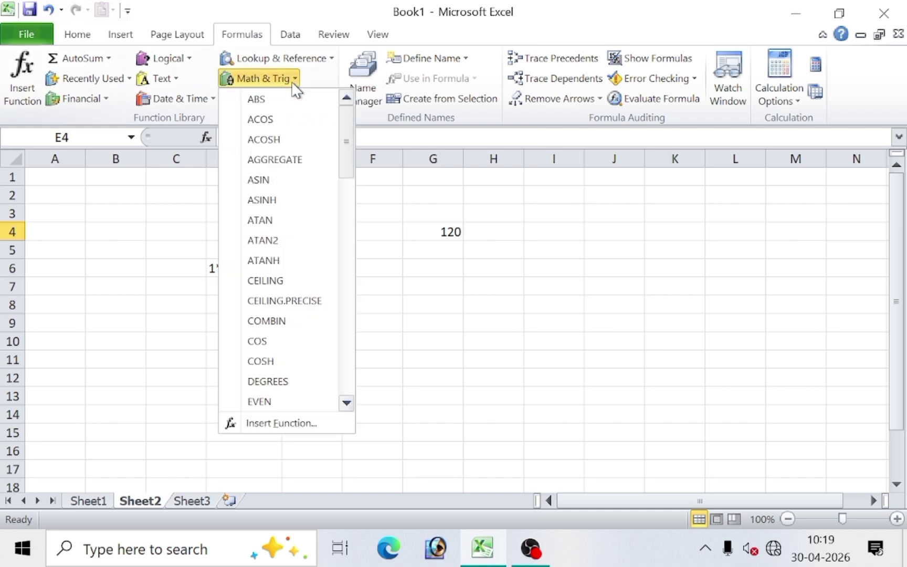
{"action": "scroll", "coordinate": [301, 210], "scroll_direction": "down", "scroll_amount": 7}
{"action": "scroll", "coordinate": [302, 239], "scroll_direction": "up", "scroll_amount": 3}
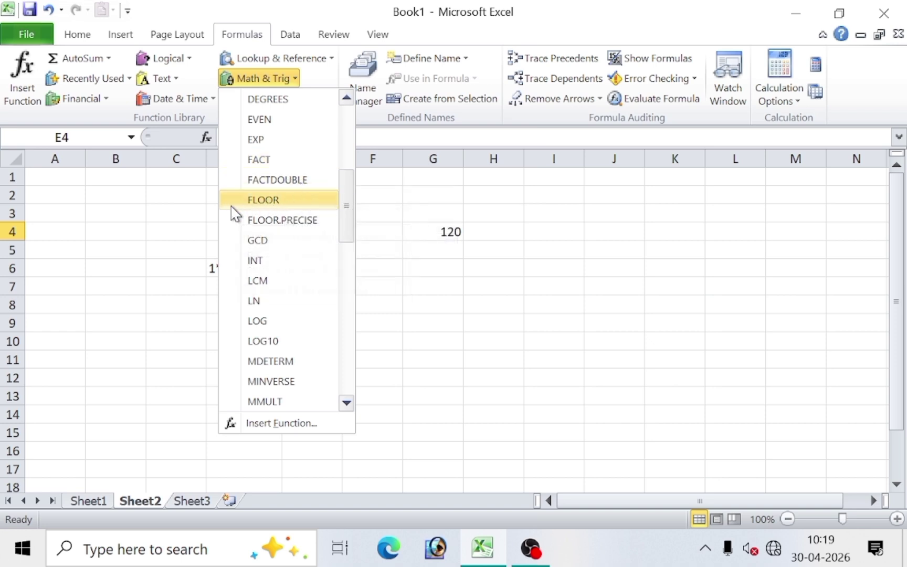
{"action": "left_click", "coordinate": [590, 333]}
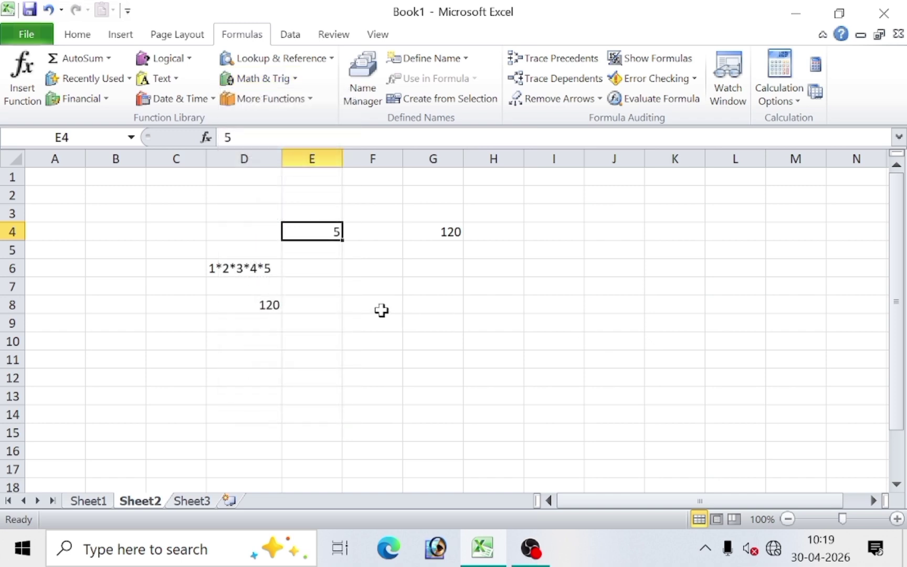
Undo the factorial example and the clearing of the sheet, back to the number series and the CEILING example.
{"action": "key", "text": "ctrl+z"}
{"action": "key", "text": "ctrl+z"}
{"action": "key", "text": "ctrl+z"}
{"action": "key", "text": "ctrl+z"}
{"action": "key", "text": "ctrl+z"}
{"action": "key", "text": "ctrl+z"}
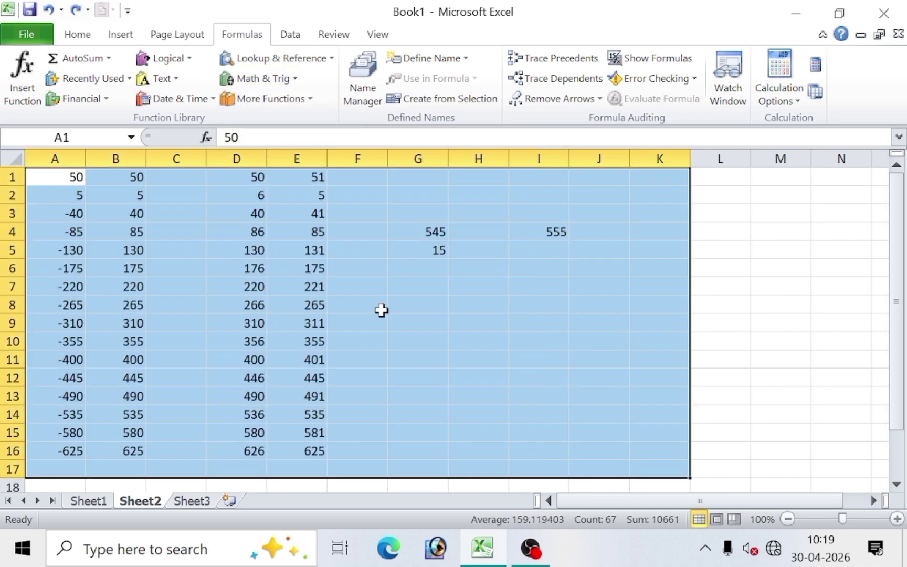
{"action": "left_click", "coordinate": [464, 315]}
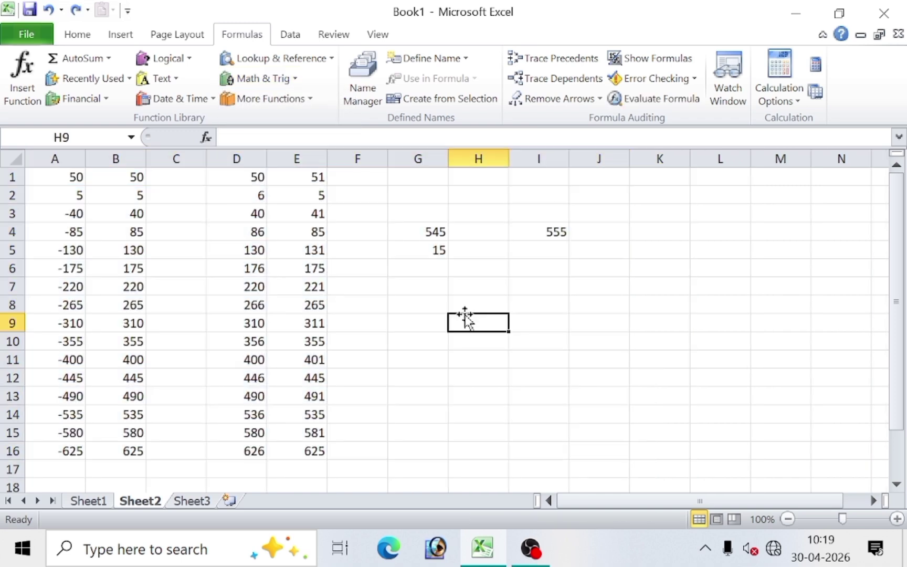
Review the CEILING formula in I4 together with its number in G4 and significance in G5.
{"action": "left_click", "coordinate": [540, 227]}
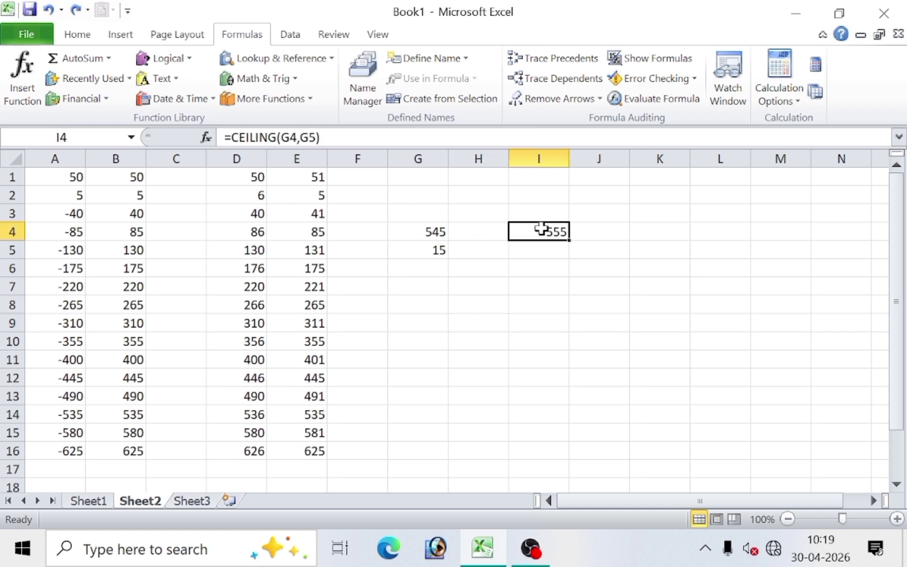
{"action": "left_click", "coordinate": [431, 230]}
{"action": "left_click", "coordinate": [426, 250]}
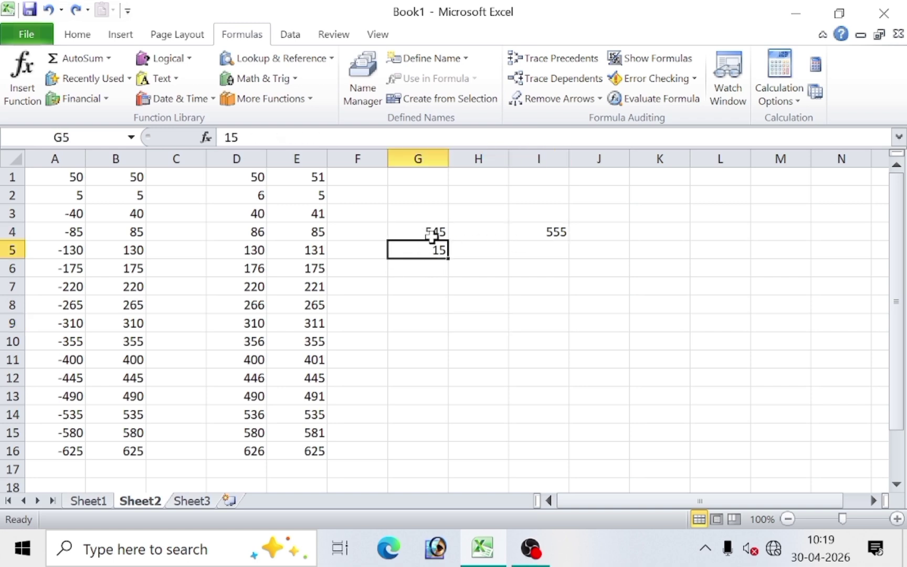
{"action": "left_click", "coordinate": [431, 232]}
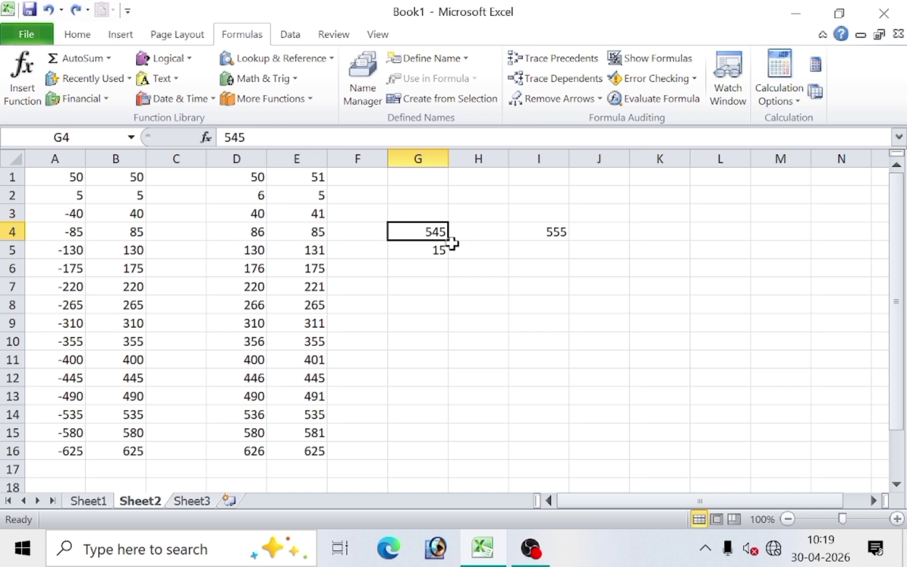
{"action": "left_click", "coordinate": [557, 232]}
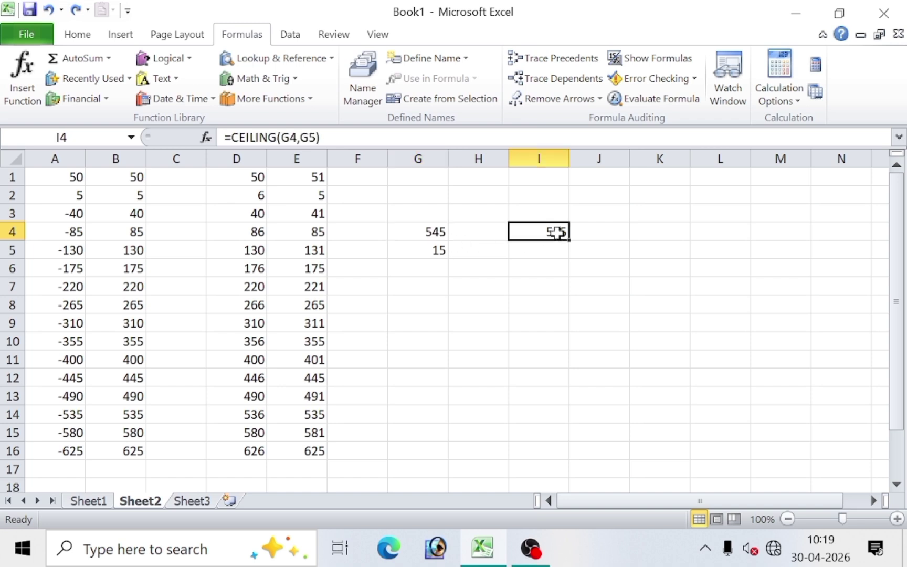
{"action": "left_click", "coordinate": [436, 232]}
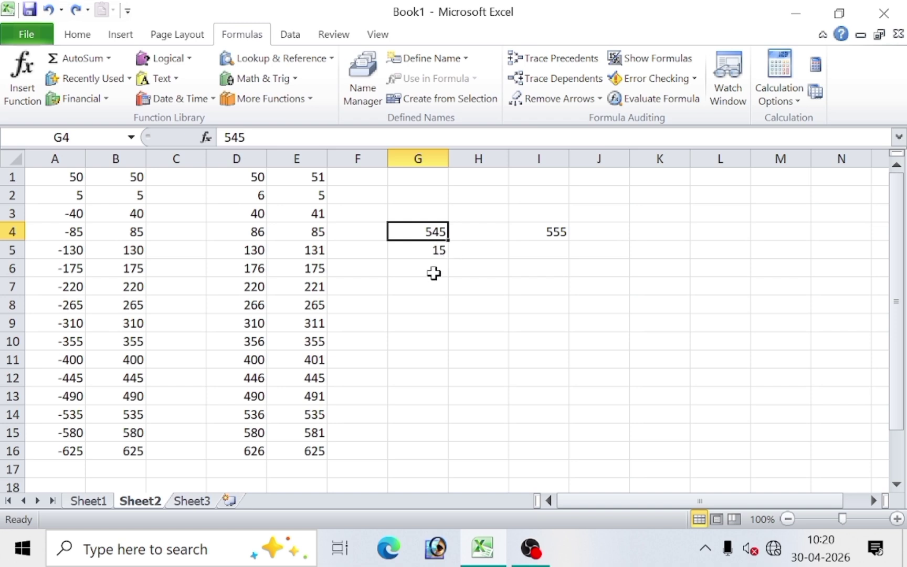
{"action": "left_click", "coordinate": [426, 252]}
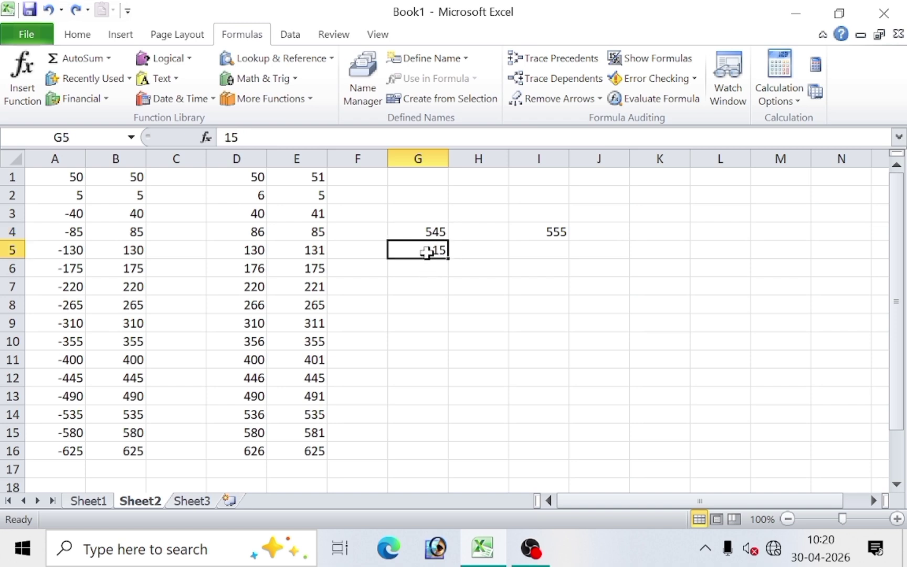
Enter the formula =FLOOR(G4,G5) in cell I5 to round the number down to a multiple of the significance.
{"action": "left_click", "coordinate": [547, 252]}
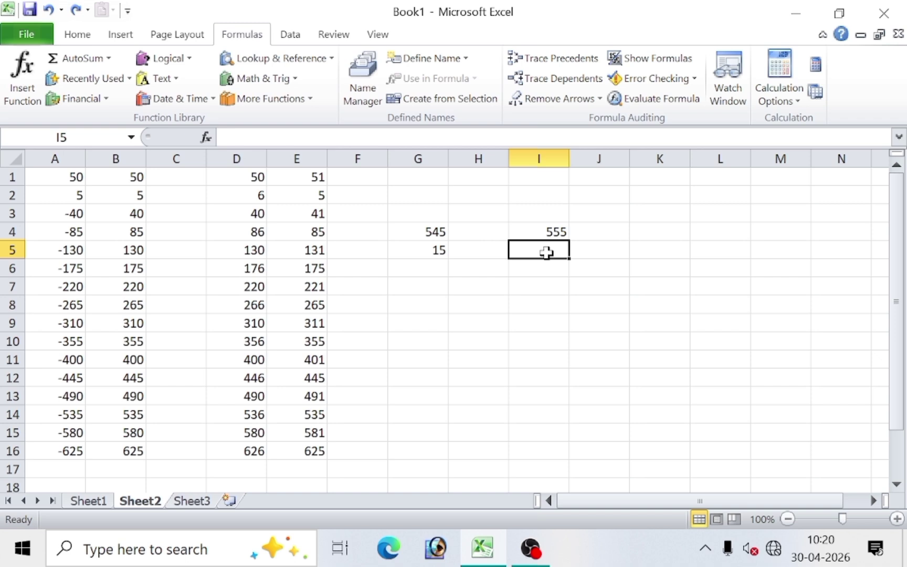
{"action": "type", "text": "=fl"}
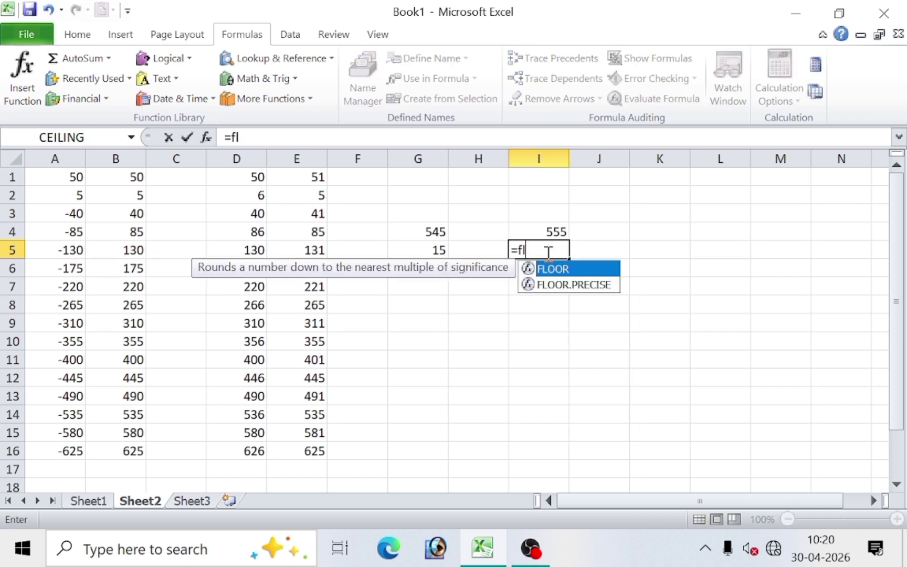
{"action": "type", "text": "oor("}
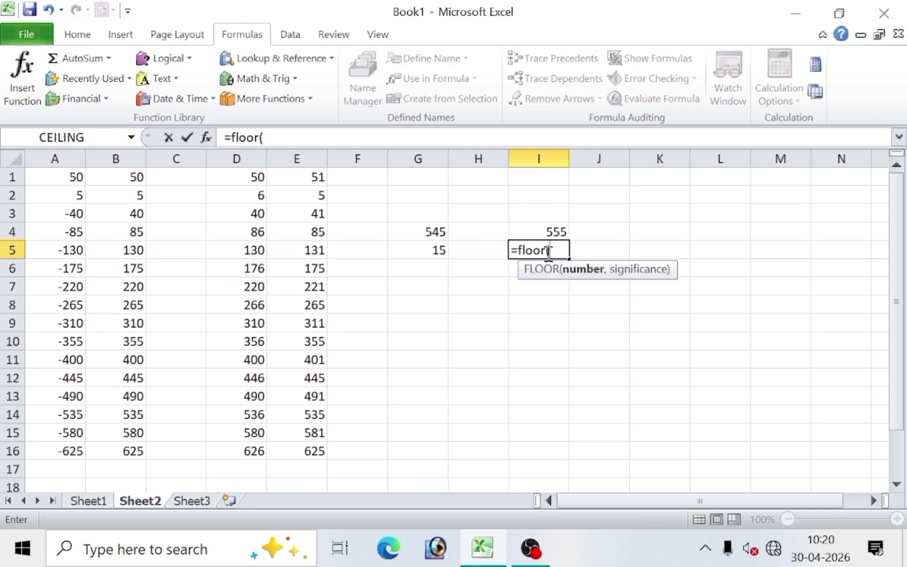
{"action": "left_click", "coordinate": [432, 234]}
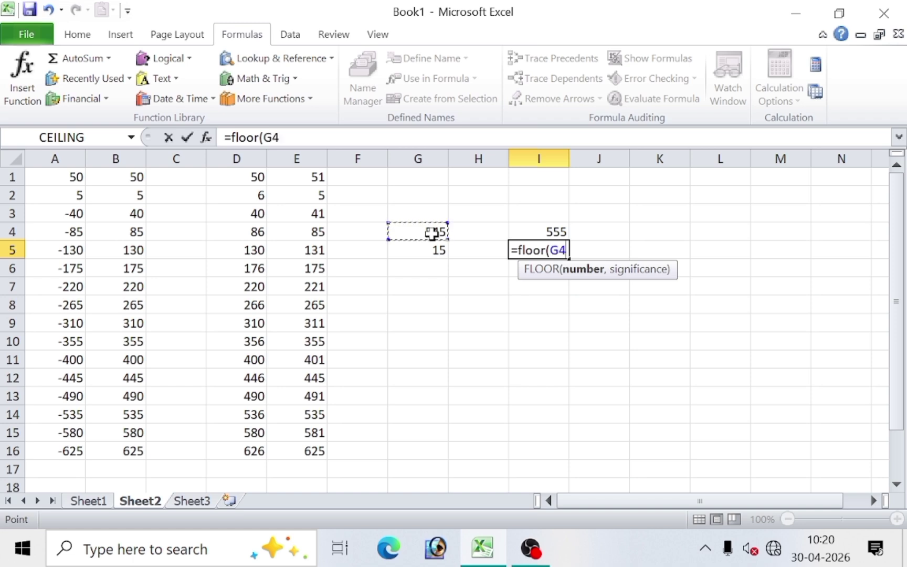
{"action": "type", "text": ","}
{"action": "left_click", "coordinate": [429, 251]}
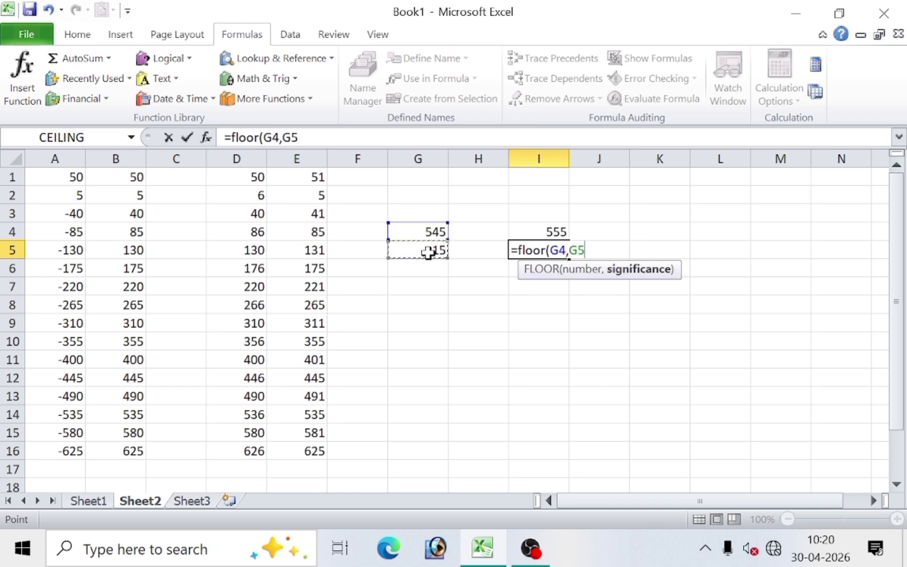
{"action": "type", "text": ")"}
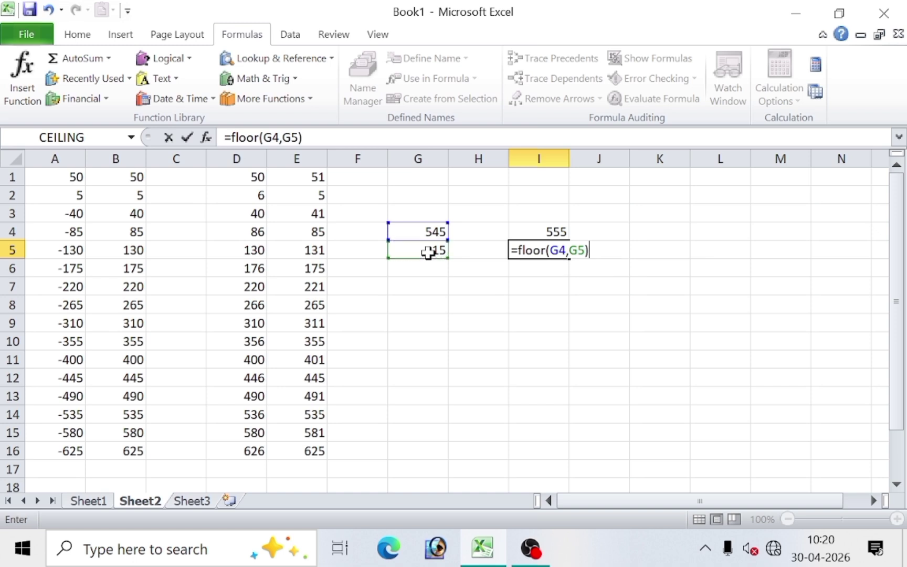
{"action": "key", "text": "Return"}
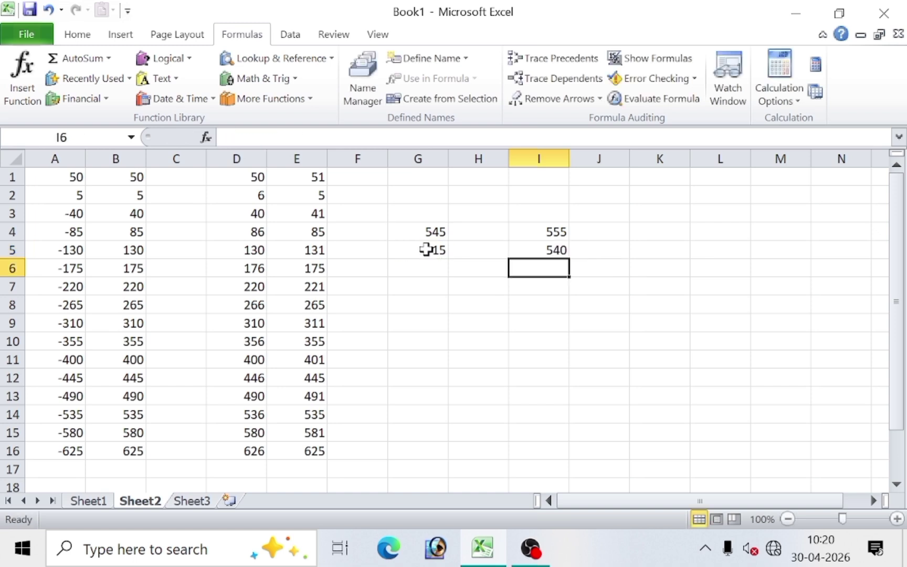
Compare the CEILING result in I4 and the FLOOR result in I5 with the source values in G4 and G5.
{"action": "left_click", "coordinate": [428, 251]}
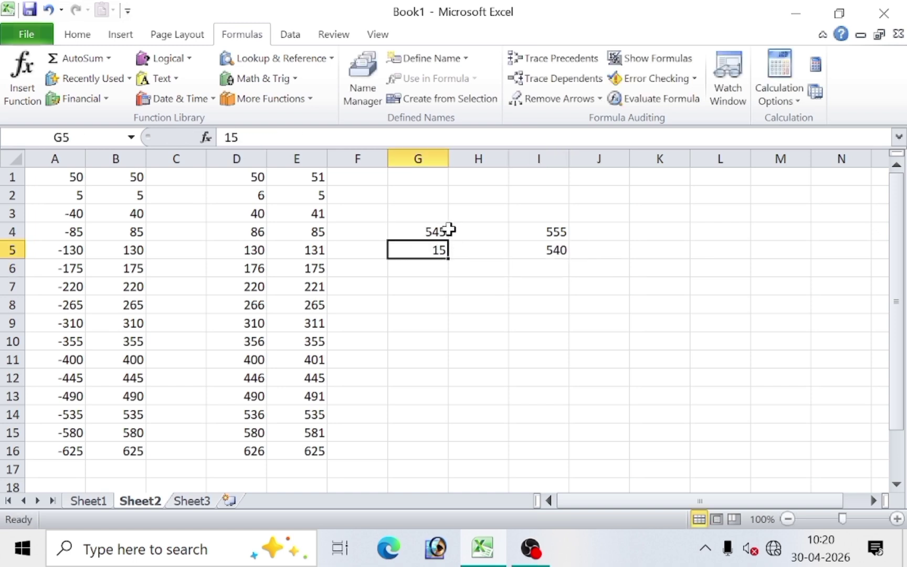
{"action": "left_click", "coordinate": [541, 234]}
{"action": "left_click", "coordinate": [428, 252]}
{"action": "left_click", "coordinate": [551, 252]}
{"action": "left_click", "coordinate": [424, 251]}
{"action": "left_click", "coordinate": [417, 230]}
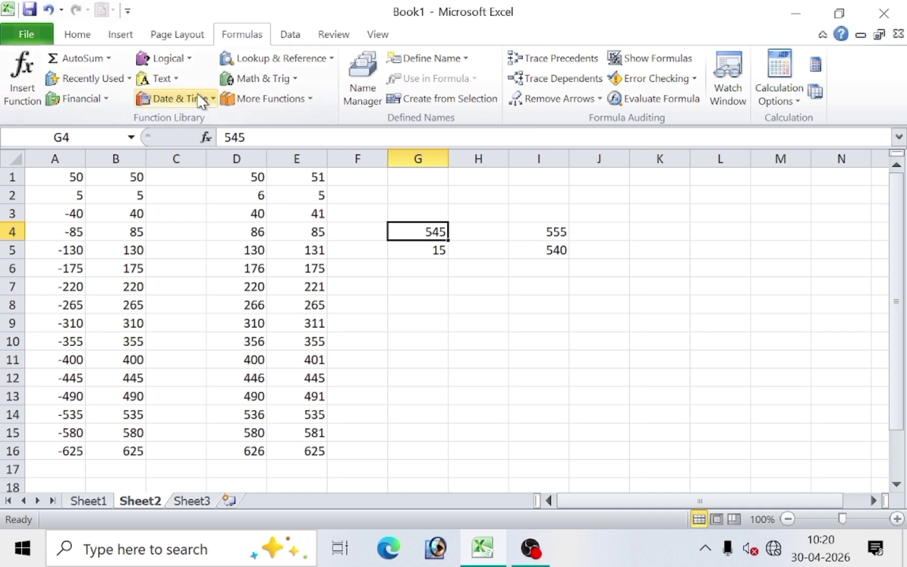
Locate GCD among the Math & Trig functions.
{"action": "left_click", "coordinate": [258, 78]}
{"action": "scroll", "coordinate": [263, 220], "scroll_direction": "down", "scroll_amount": 5}
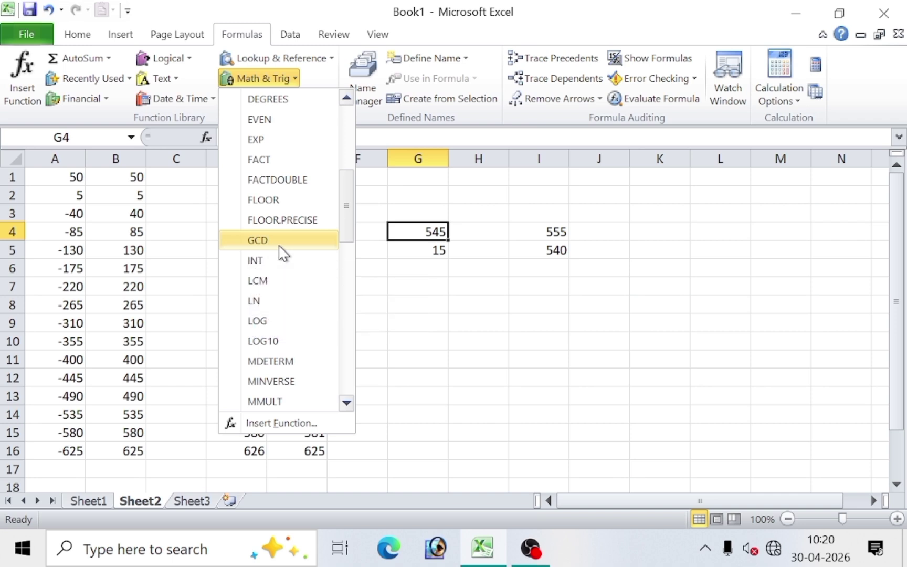
{"action": "left_click", "coordinate": [455, 281]}
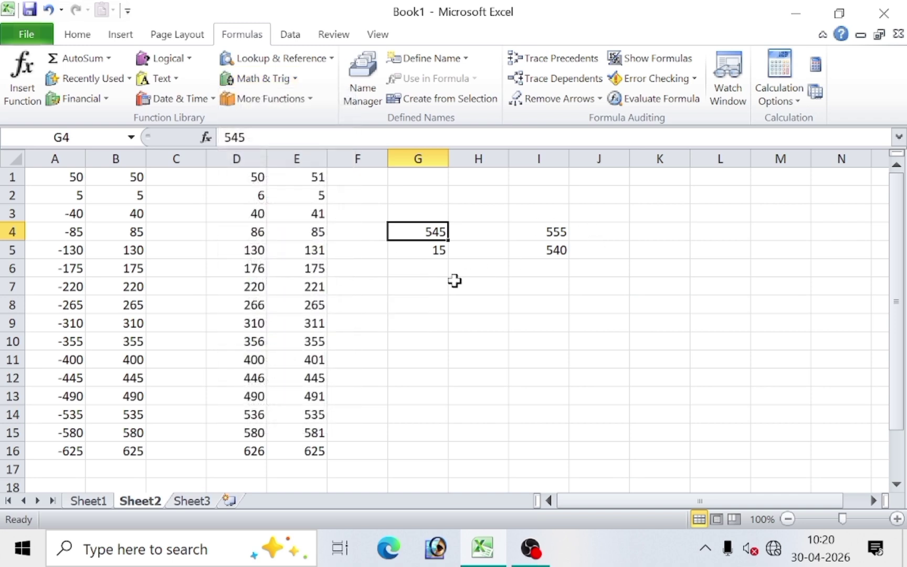
Clear the ODD results from column E, keeping the EVEN results in column D.
{"action": "left_click", "coordinate": [312, 176]}
{"action": "left_click_drag", "start_coordinate": [313, 176], "coordinate": [297, 286]}
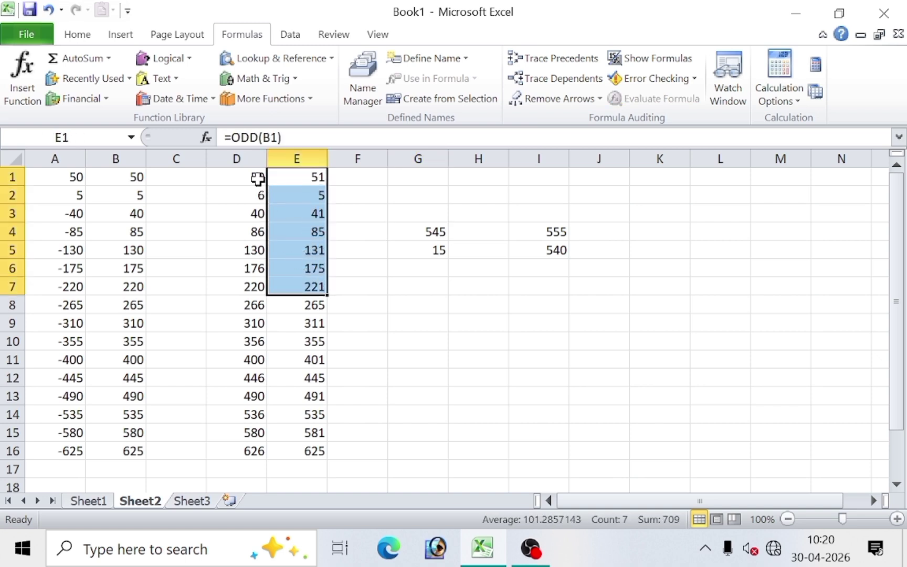
{"action": "left_click_drag", "start_coordinate": [255, 178], "coordinate": [245, 412]}
{"action": "left_click", "coordinate": [317, 158]}
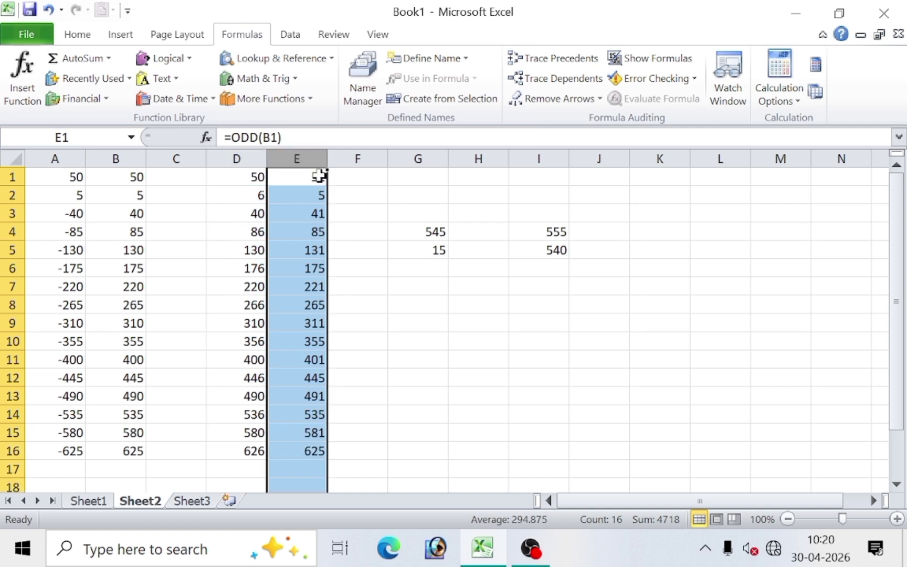
{"action": "key", "text": "Delete"}
{"action": "left_click", "coordinate": [418, 304]}
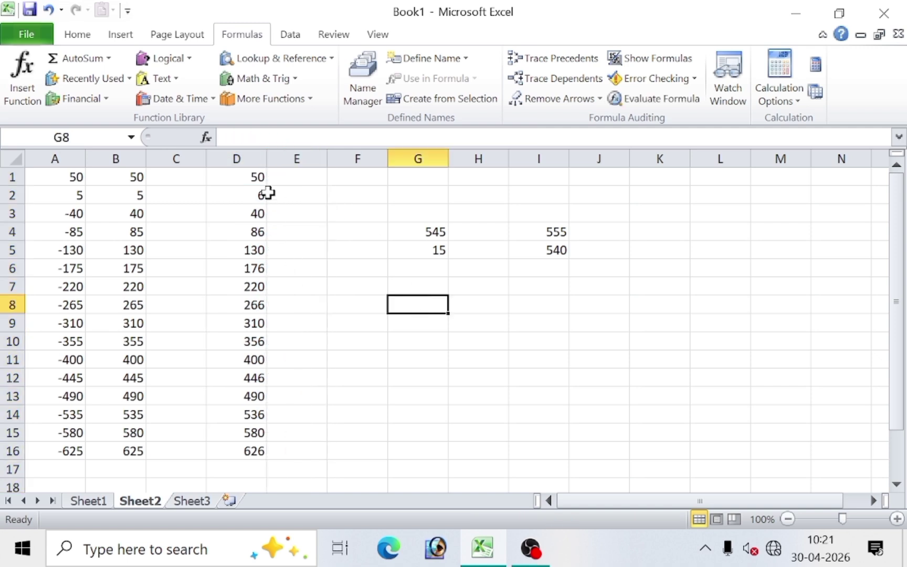
Enter the formula =GCD(D1:D16) in cell F7 to find the greatest common divisor of the EVEN results.
{"action": "left_click_drag", "start_coordinate": [253, 178], "coordinate": [251, 449]}
{"action": "left_click", "coordinate": [344, 294]}
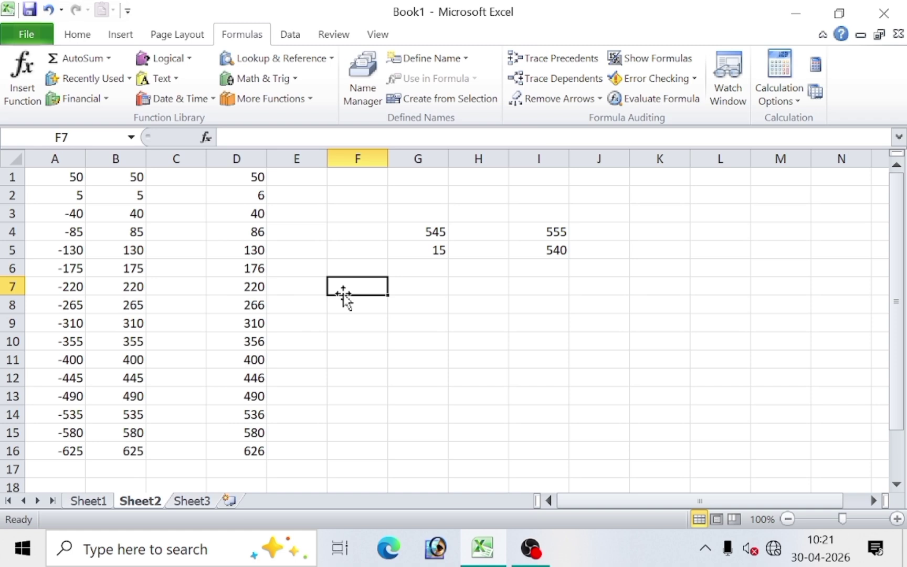
{"action": "type", "text": "="}
{"action": "type", "text": "gc"}
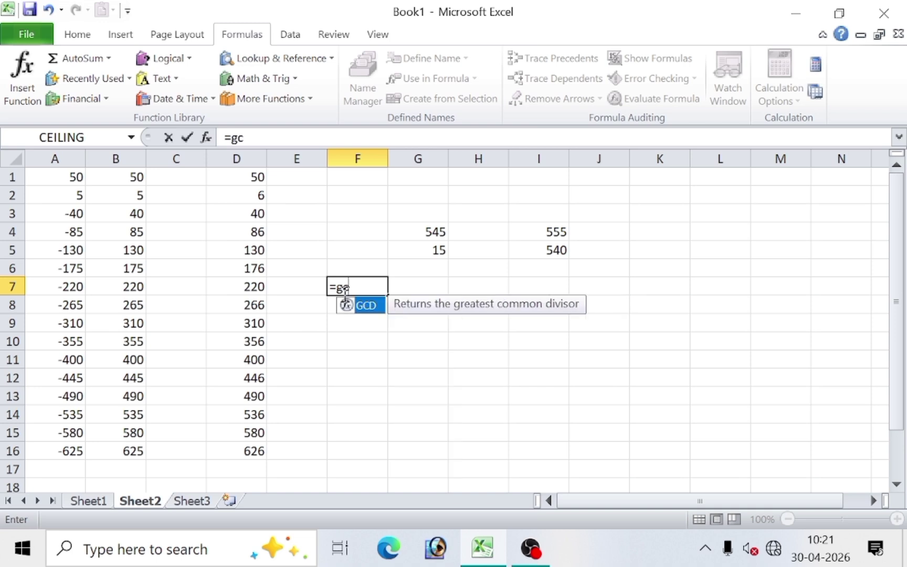
{"action": "type", "text": "d("}
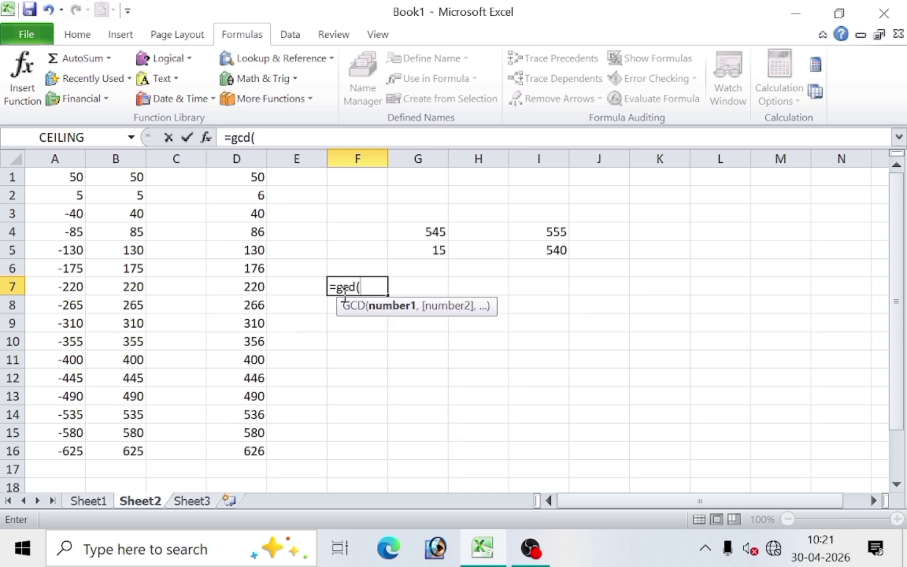
{"action": "left_click_drag", "start_coordinate": [261, 179], "coordinate": [257, 446]}
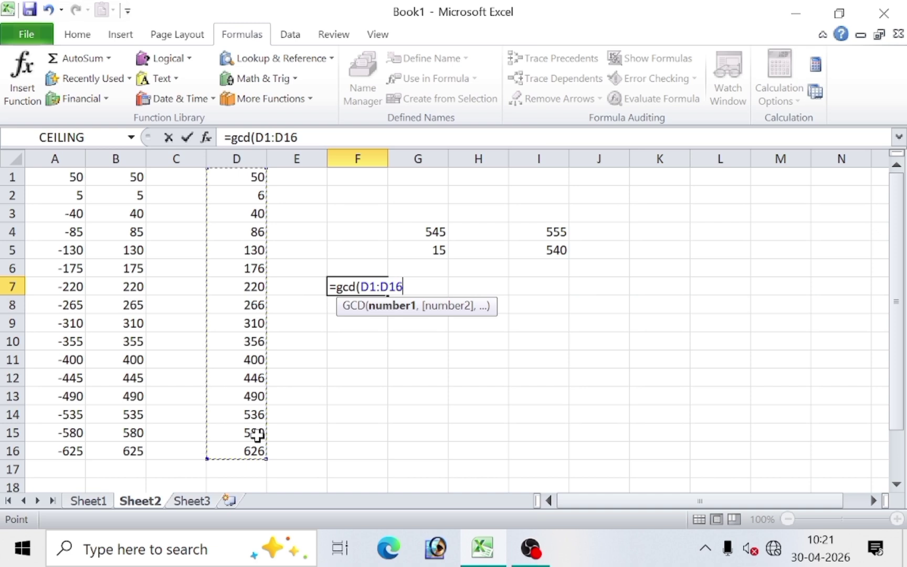
{"action": "type", "text": ")"}
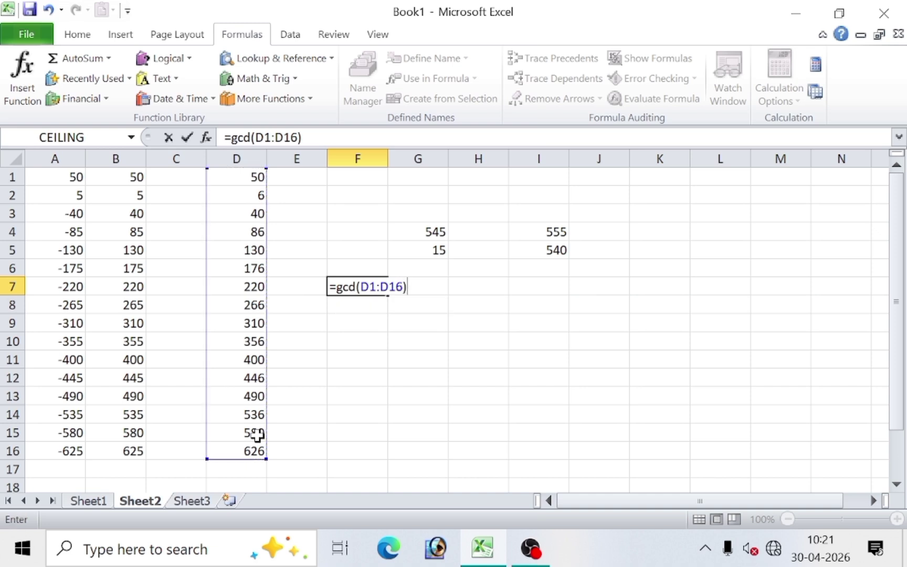
{"action": "key", "text": "Return"}
Check the GCD formula in F7 against its source range D1:D16.
{"action": "left_click", "coordinate": [376, 291]}
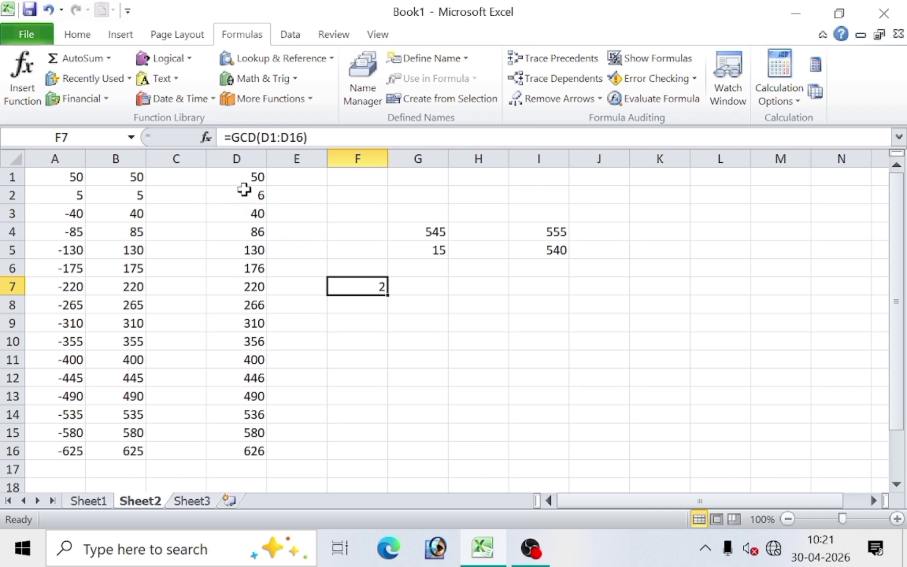
{"action": "left_click_drag", "start_coordinate": [245, 178], "coordinate": [250, 443]}
{"action": "left_click", "coordinate": [251, 446]}
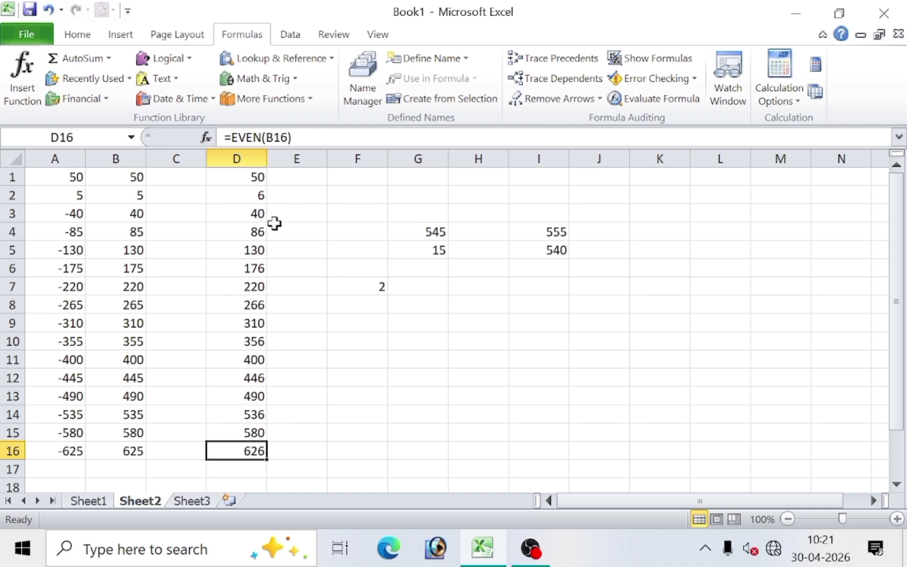
Locate INT among the Math & Trig functions and read its description.
{"action": "left_click", "coordinate": [283, 79]}
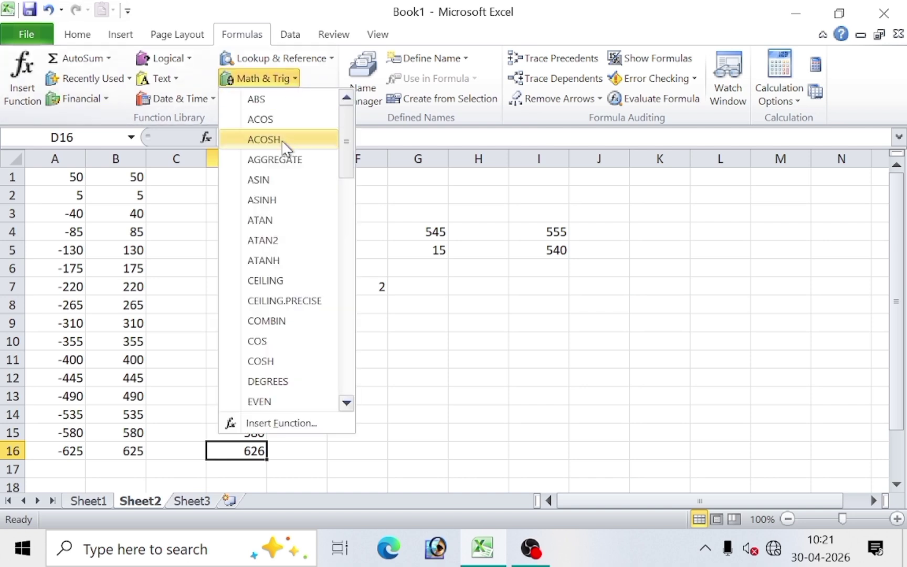
{"action": "scroll", "coordinate": [283, 263], "scroll_direction": "down", "scroll_amount": 3}
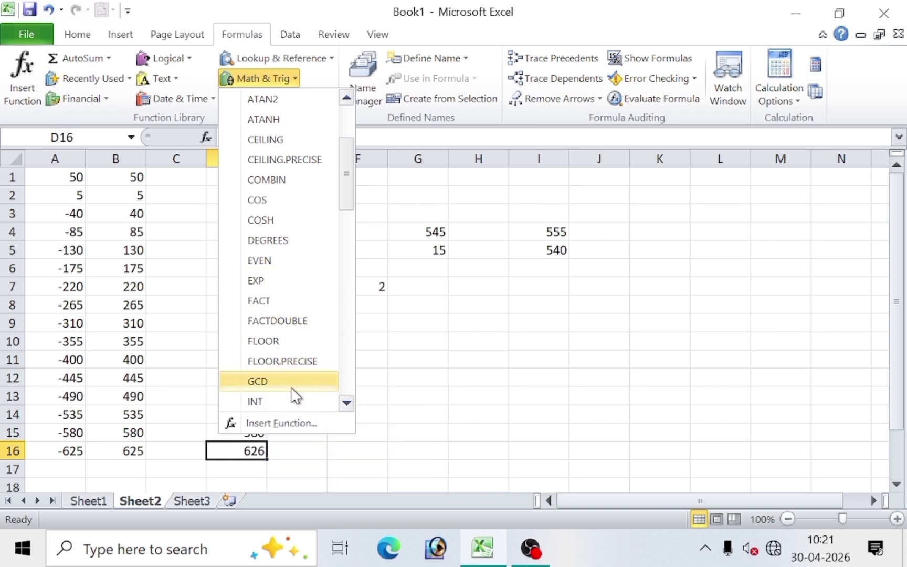
{"action": "left_click", "coordinate": [348, 397]}
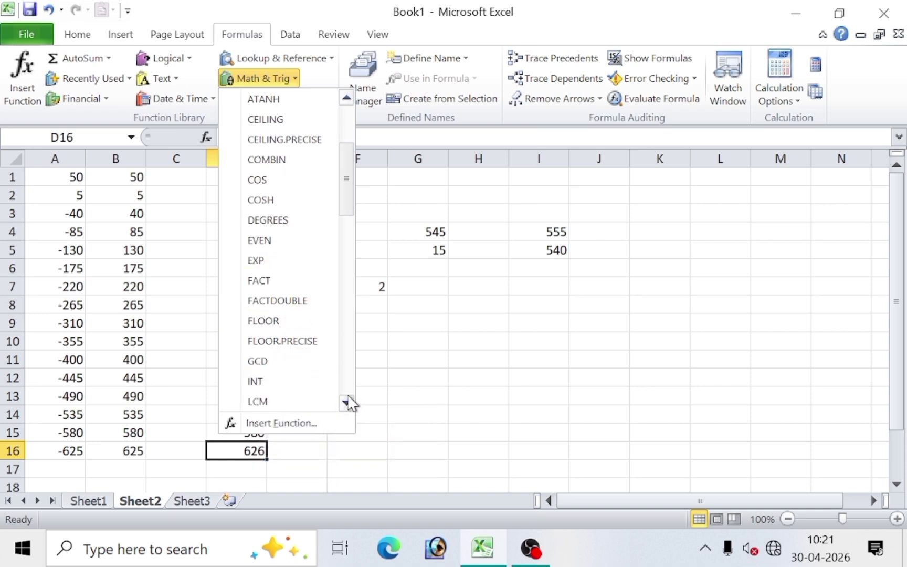
{"action": "left_click", "coordinate": [349, 397]}
{"action": "left_click", "coordinate": [348, 396]}
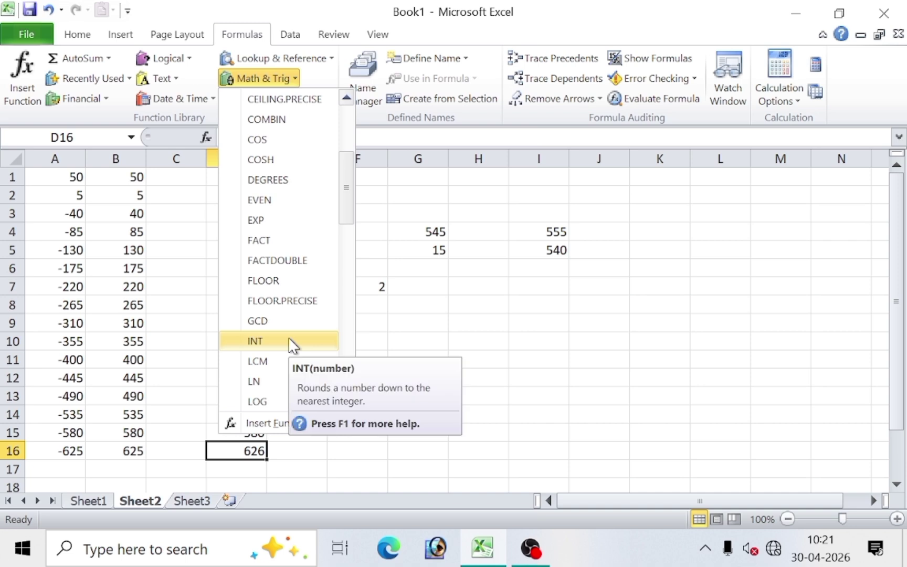